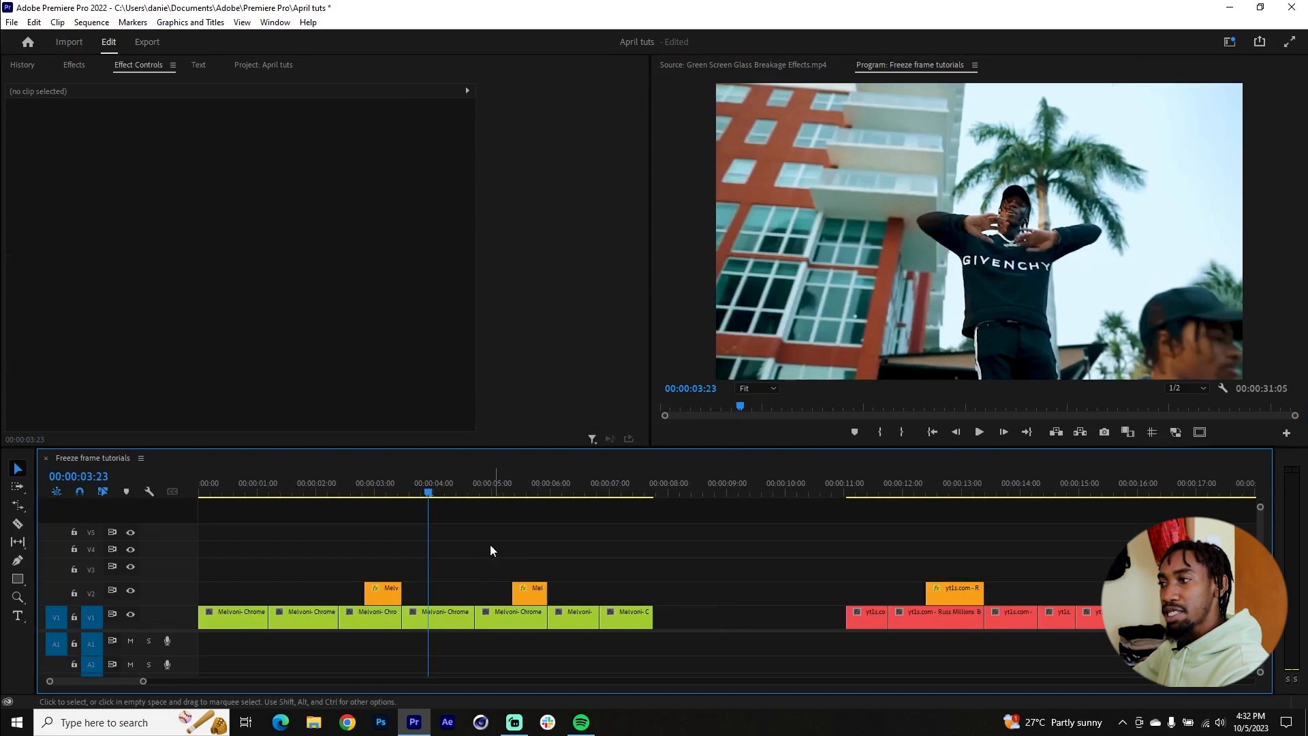
Step: Copy the V1 clip starting at 00:00:03:12 up to V3 and freeze the copy on its first frame with a frame hold
{"action": "scroll", "coordinate": [385, 583], "scroll_direction": "down", "scroll_amount": 4}
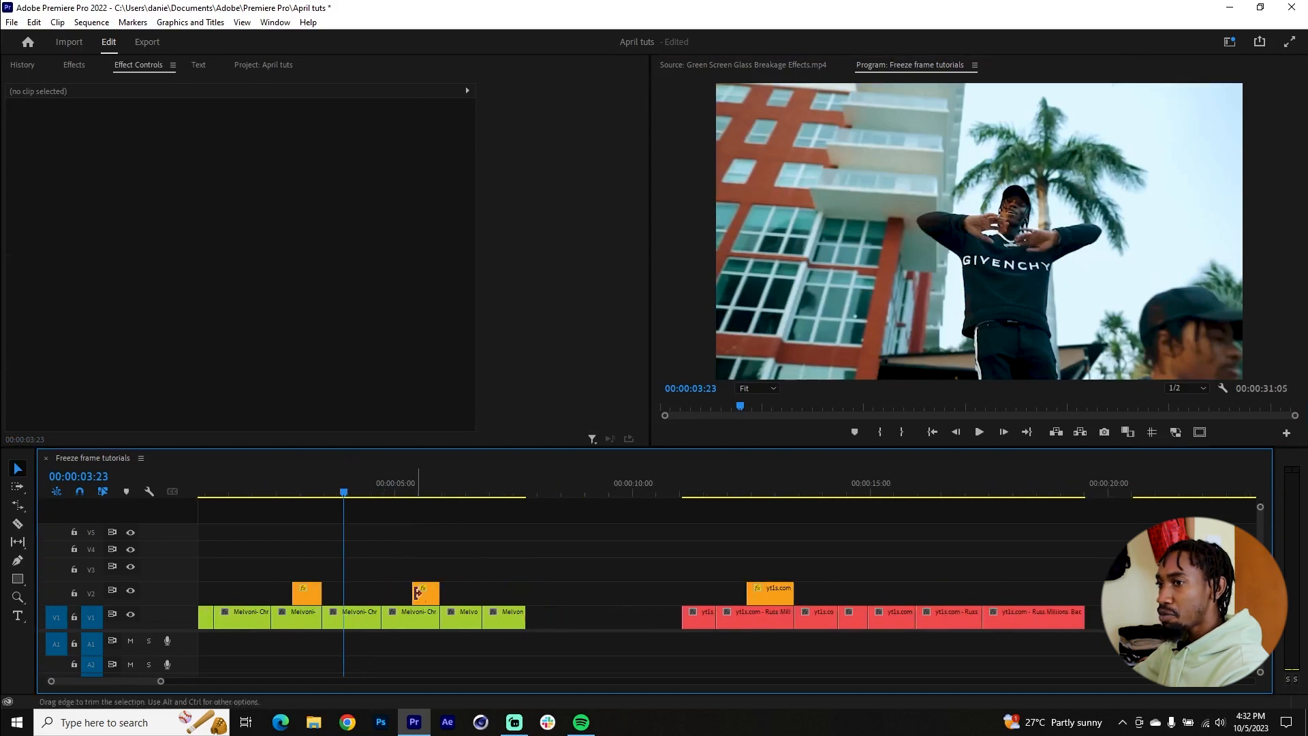
{"action": "scroll", "coordinate": [381, 595], "scroll_direction": "down", "scroll_amount": 2}
{"action": "scroll", "coordinate": [310, 597], "scroll_direction": "up", "scroll_amount": 5}
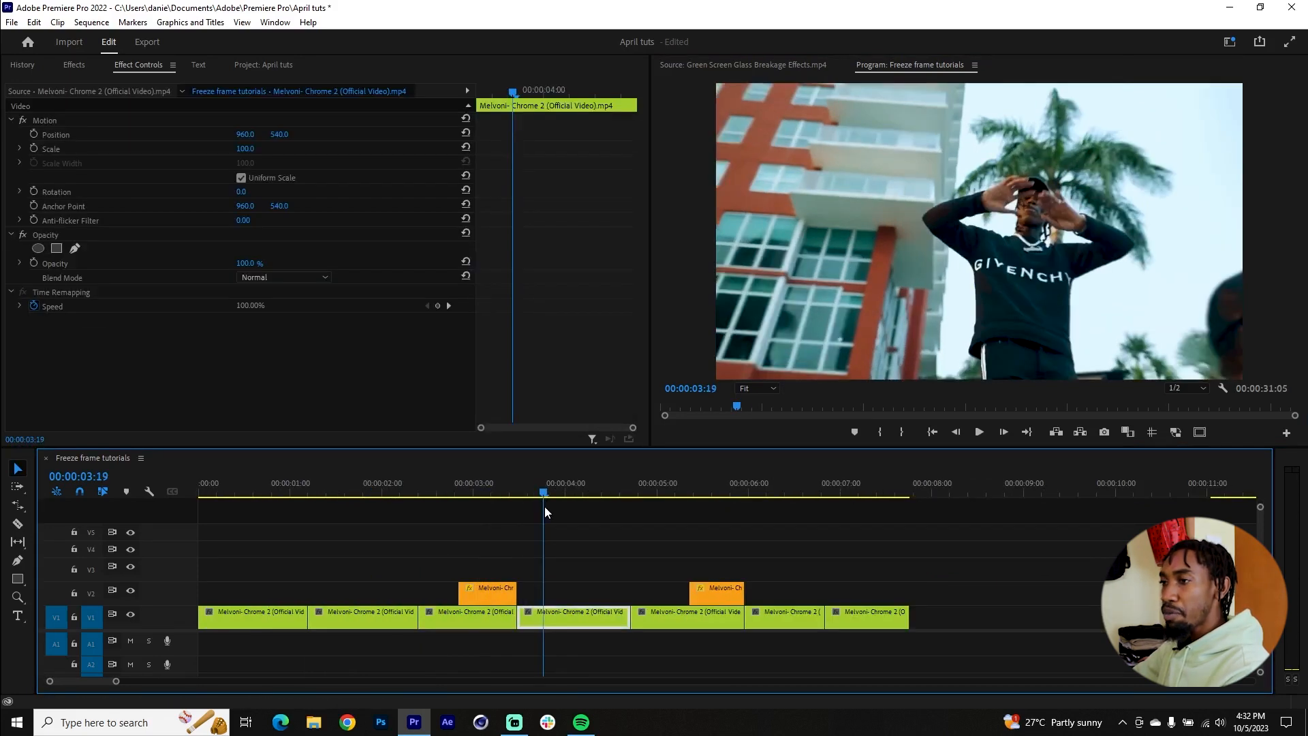
{"action": "left_click_drag", "start_coordinate": [545, 506], "coordinate": [519, 506]}
{"action": "left_click", "coordinate": [545, 618]}
{"action": "left_click_drag", "start_coordinate": [551, 611], "coordinate": [552, 566]}
{"action": "right_click", "coordinate": [552, 580]}
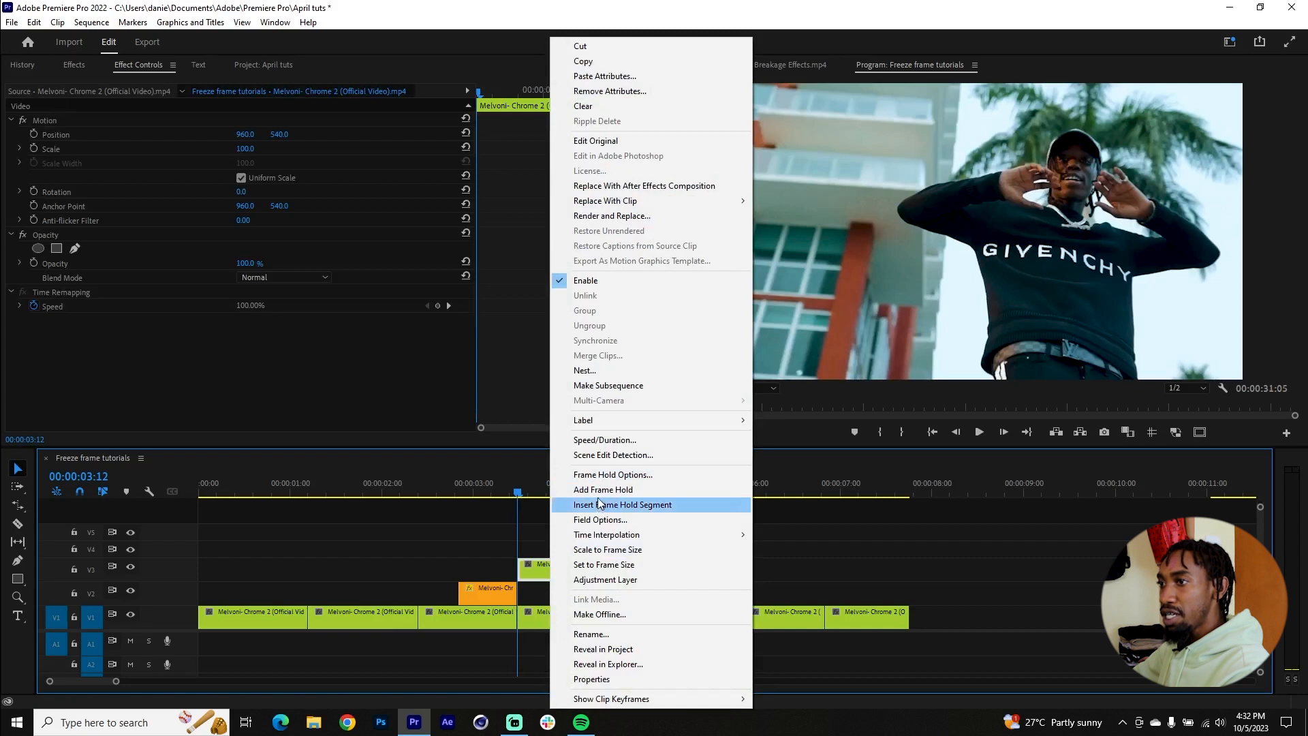
{"action": "left_click", "coordinate": [602, 506]}
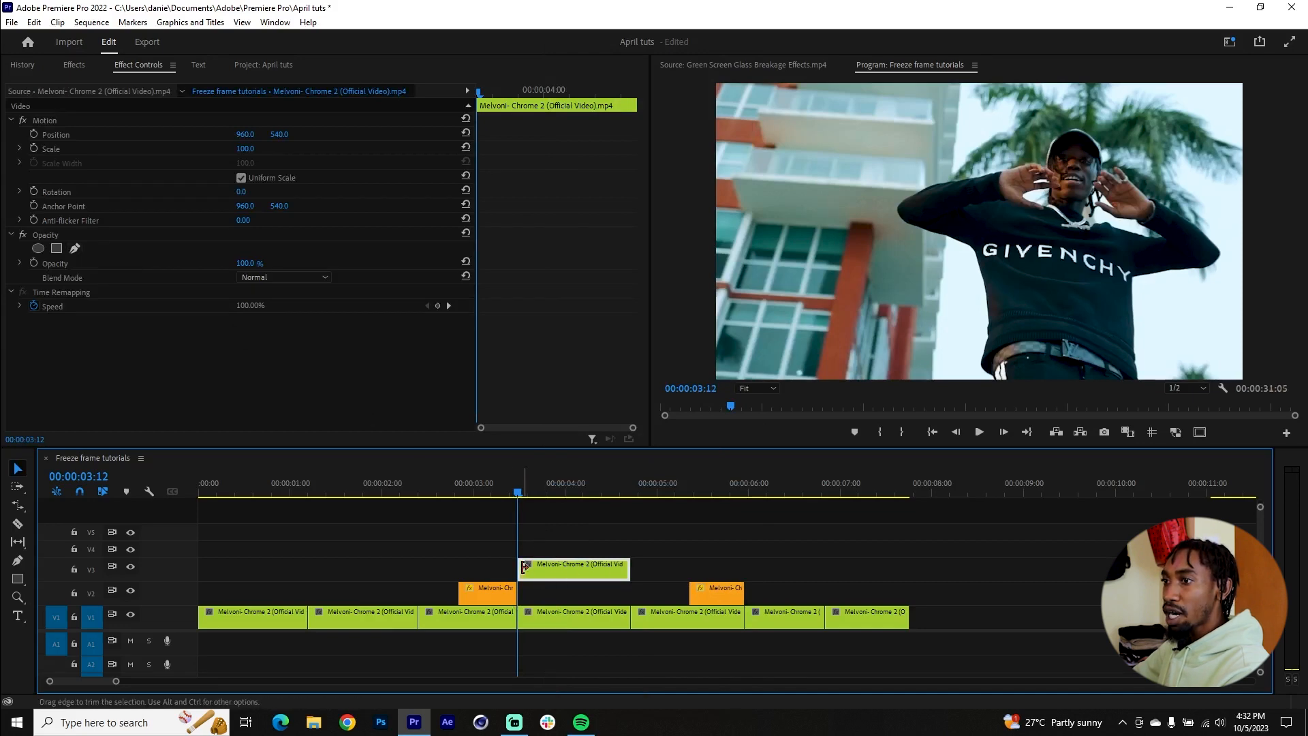
Step: Trim the frozen V3 clip so it starts and ends in line with the first orange clip on V2
{"action": "left_click_drag", "start_coordinate": [519, 565], "coordinate": [458, 562]}
{"action": "left_click_drag", "start_coordinate": [627, 567], "coordinate": [513, 569]}
{"action": "scroll", "coordinate": [444, 572], "scroll_direction": "down", "scroll_amount": 1}
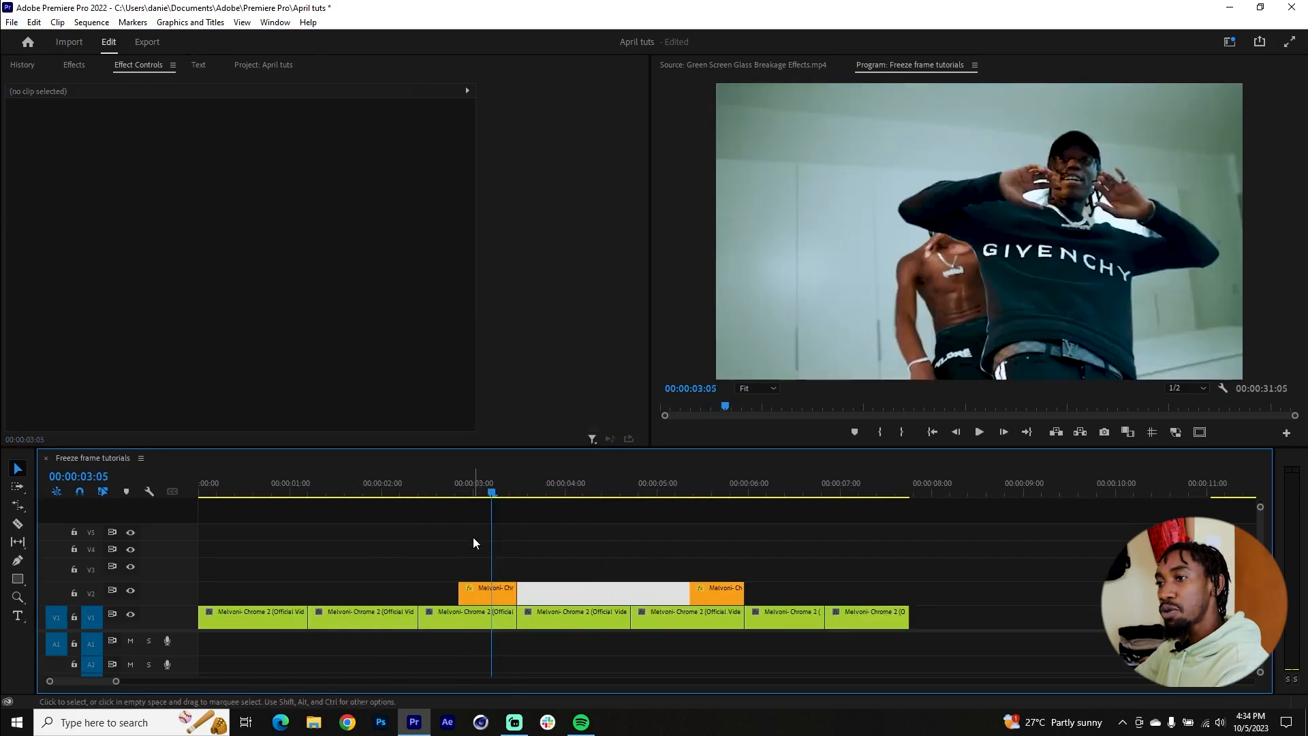
Step: Raise the mask feather of the first orange cutout clip on V2 to 10
{"action": "left_click", "coordinate": [489, 594]}
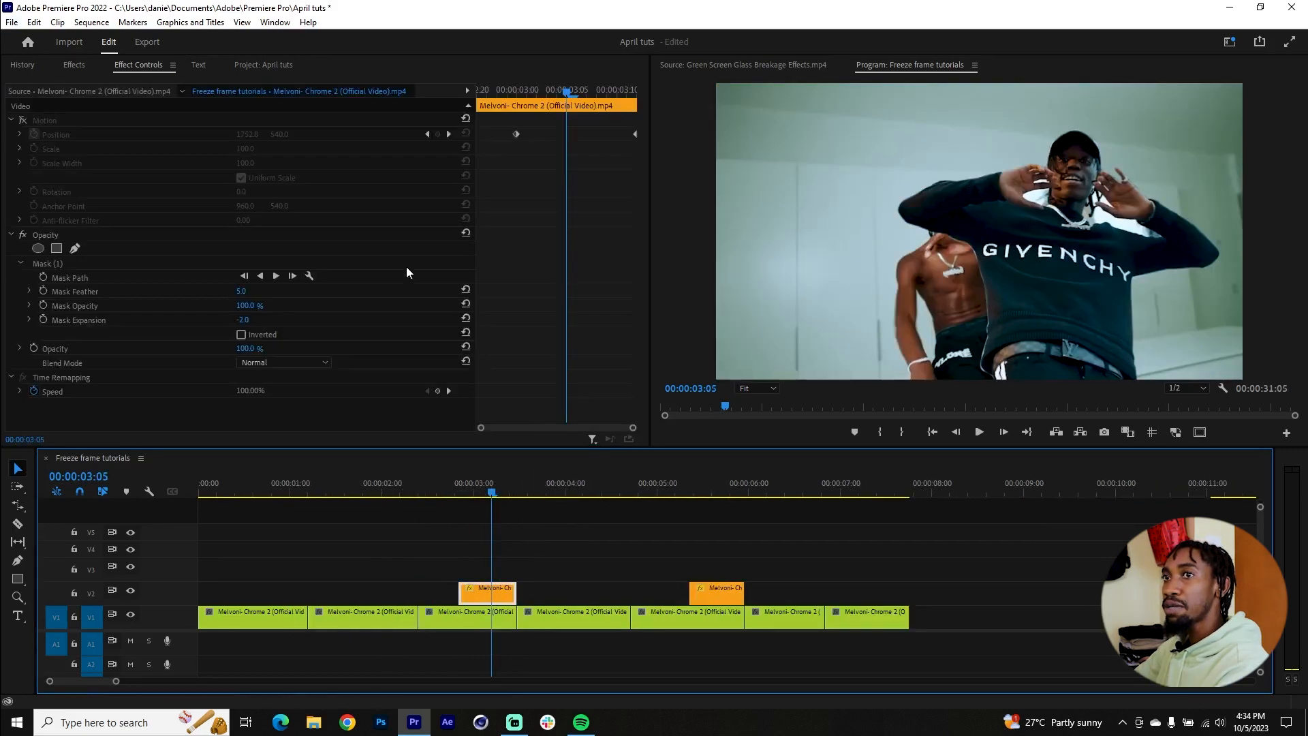
{"action": "left_click", "coordinate": [92, 288]}
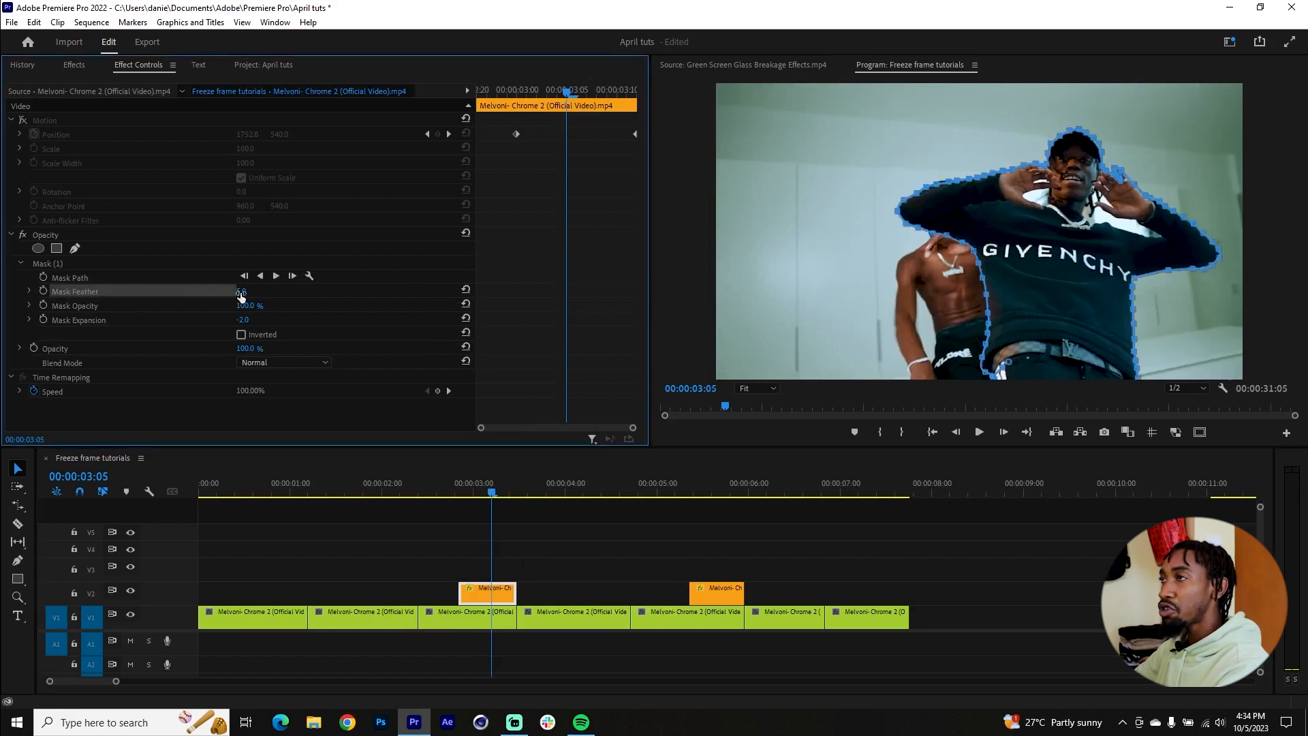
{"action": "left_click_drag", "start_coordinate": [241, 294], "coordinate": [268, 291]}
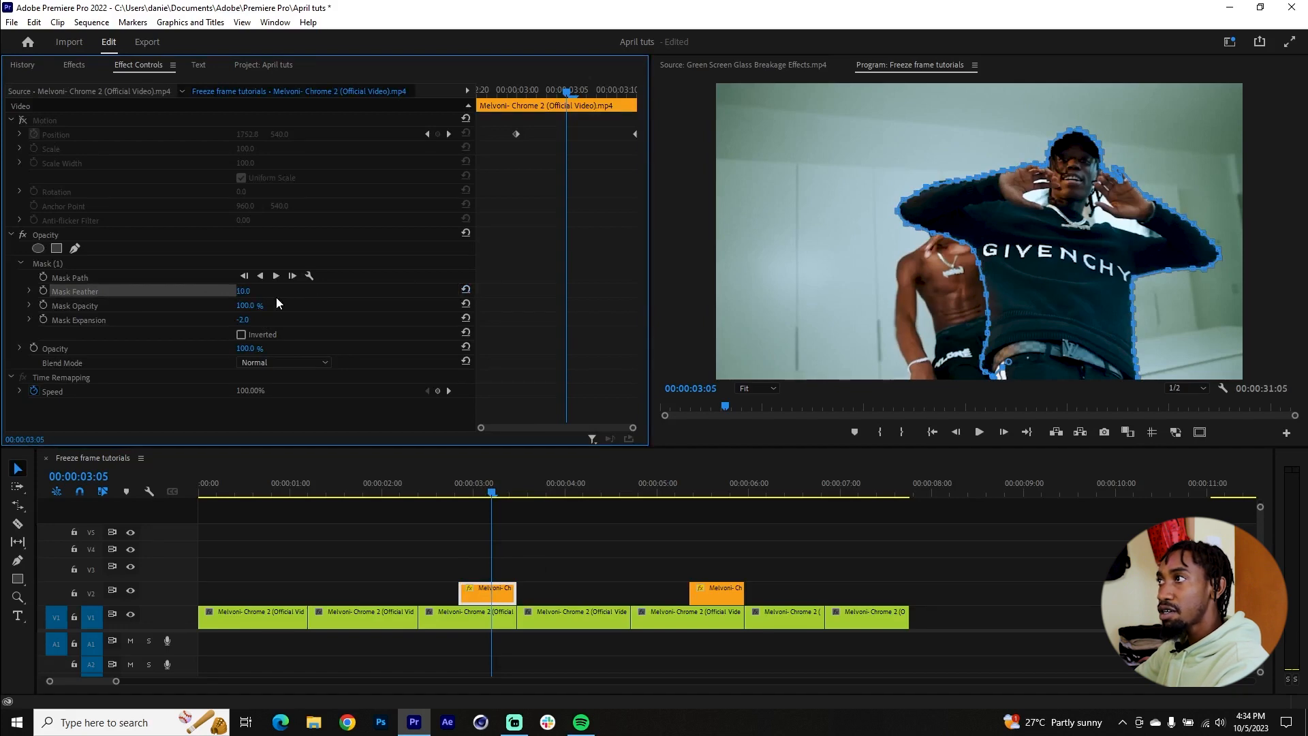
{"action": "left_click", "coordinate": [664, 518]}
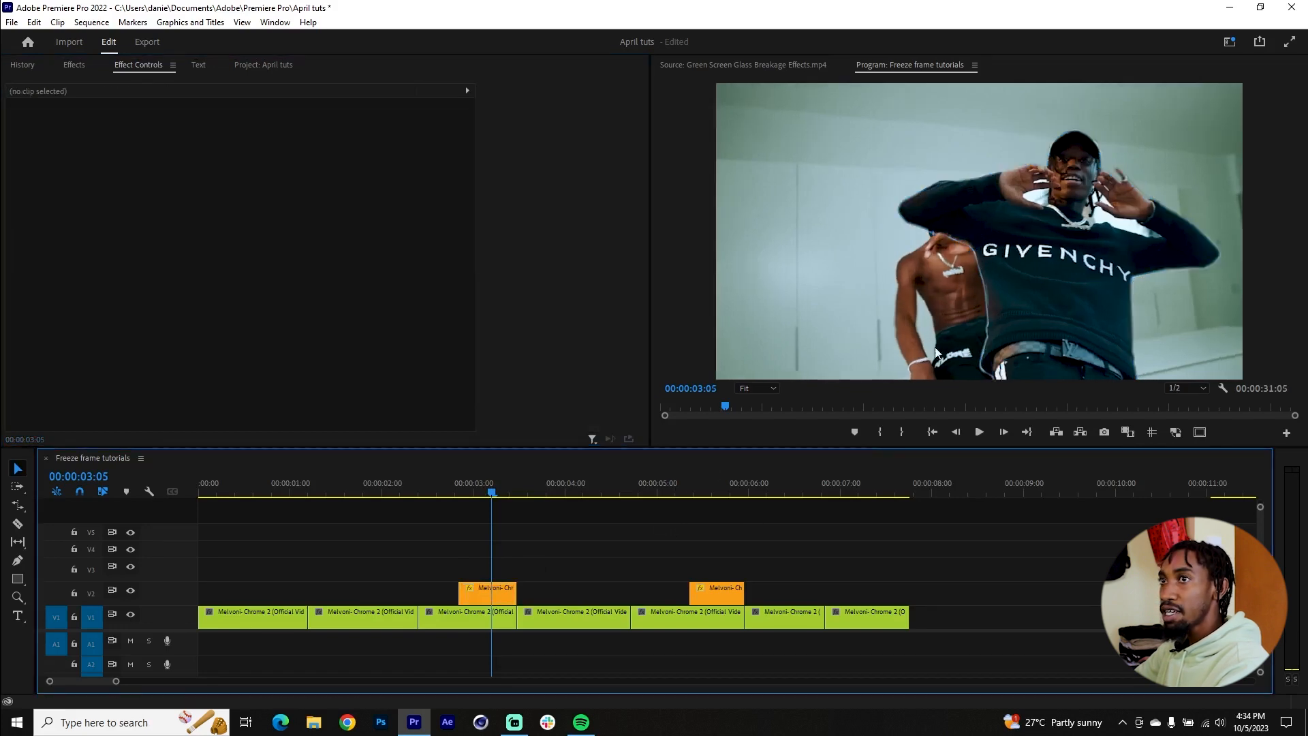
Step: Set the cutout clip's mask feather back to 5.0, then try resetting its mask expansion and undo that reset
{"action": "left_click", "coordinate": [504, 588]}
{"action": "left_click_drag", "start_coordinate": [246, 291], "coordinate": [238, 292]}
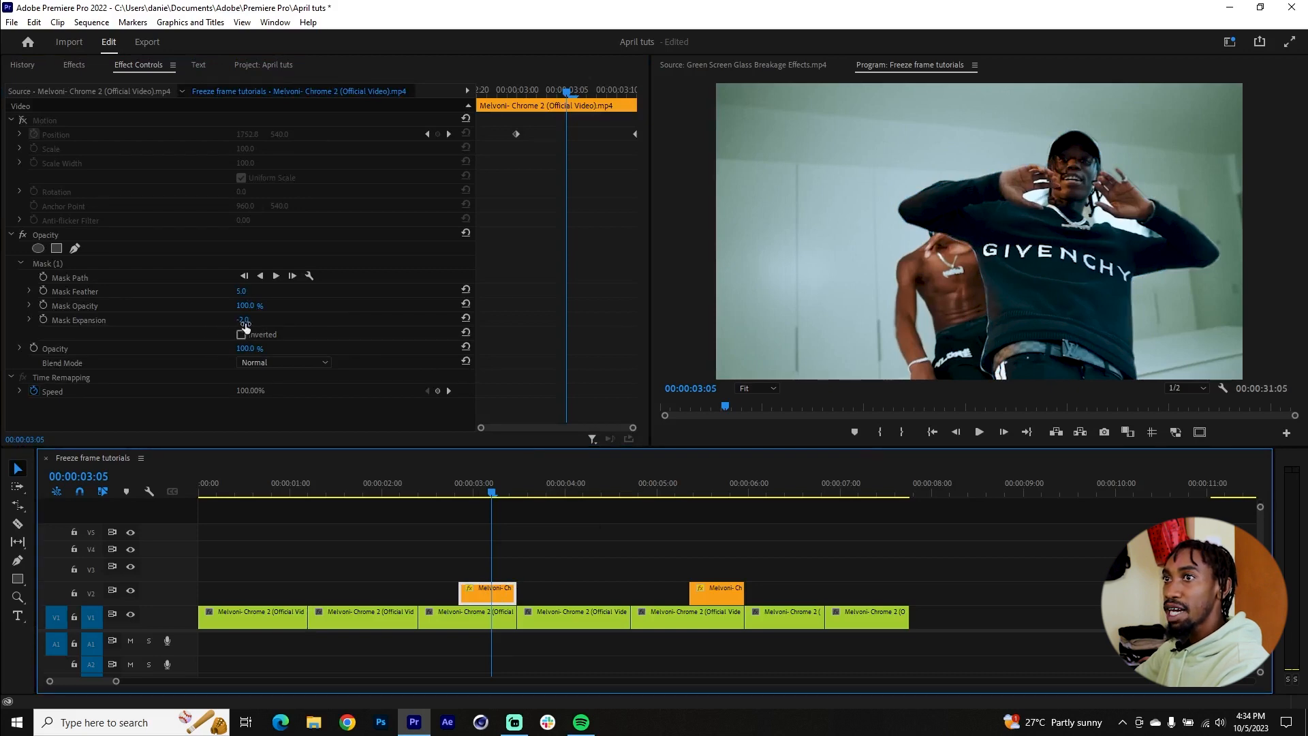
{"action": "left_click", "coordinate": [466, 318]}
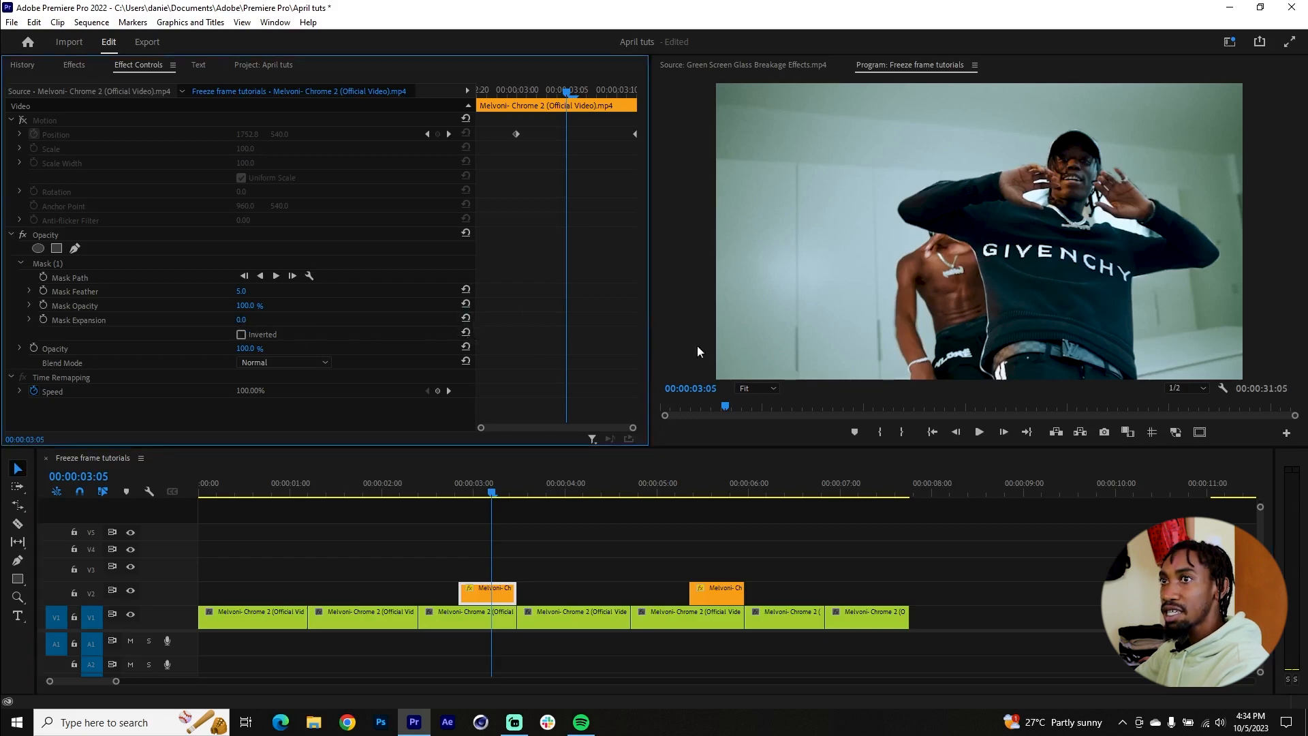
{"action": "key", "text": "ctrl+z"}
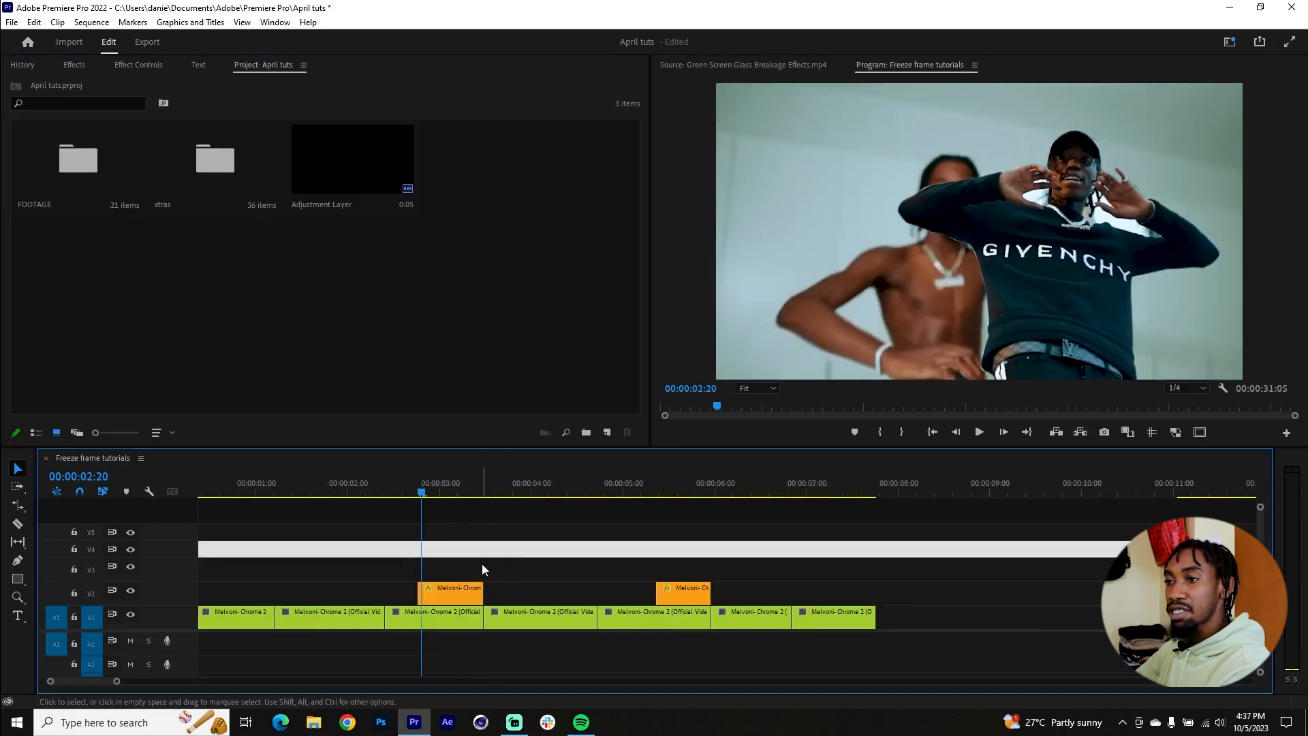
Step: Extend the start of the first orange cutout clip on V2 back to the start of the V1 clip beneath it
{"action": "scroll", "coordinate": [369, 599], "scroll_direction": "up", "scroll_amount": 3, "text": "alt"}
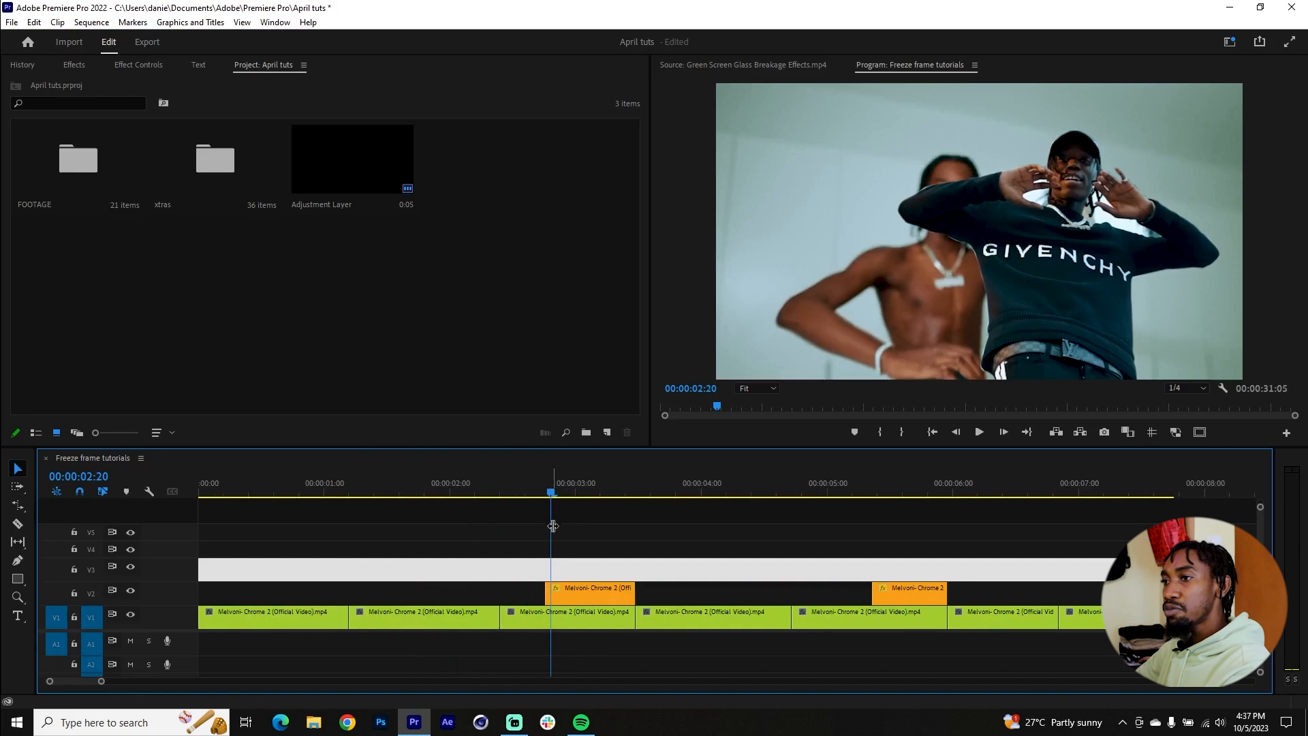
{"action": "left_click_drag", "start_coordinate": [547, 495], "coordinate": [600, 498]}
{"action": "left_click_drag", "start_coordinate": [546, 589], "coordinate": [506, 588]}
{"action": "left_click", "coordinate": [545, 555]}
Step: Nest the extended cutout clip on V2, keeping the suggested name Nested Sequence 31
{"action": "left_click", "coordinate": [549, 591]}
{"action": "right_click", "coordinate": [549, 591]}
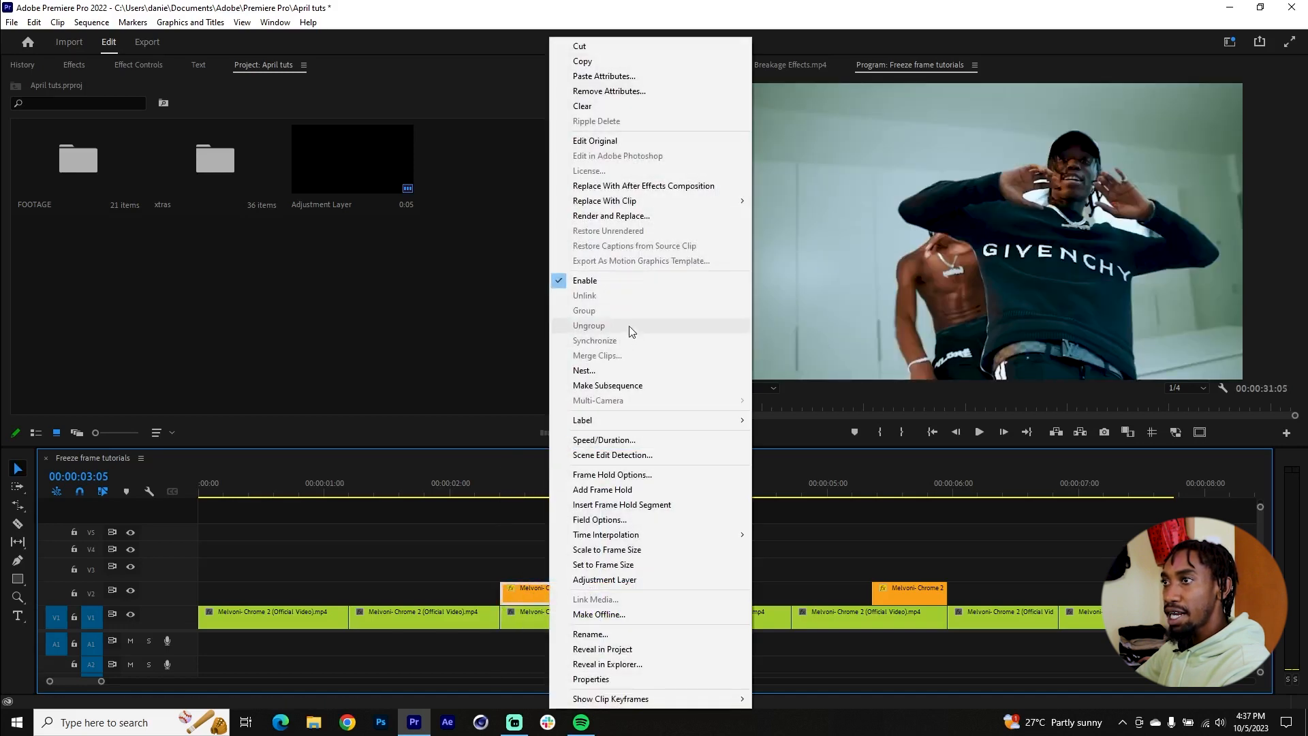
{"action": "left_click", "coordinate": [617, 371]}
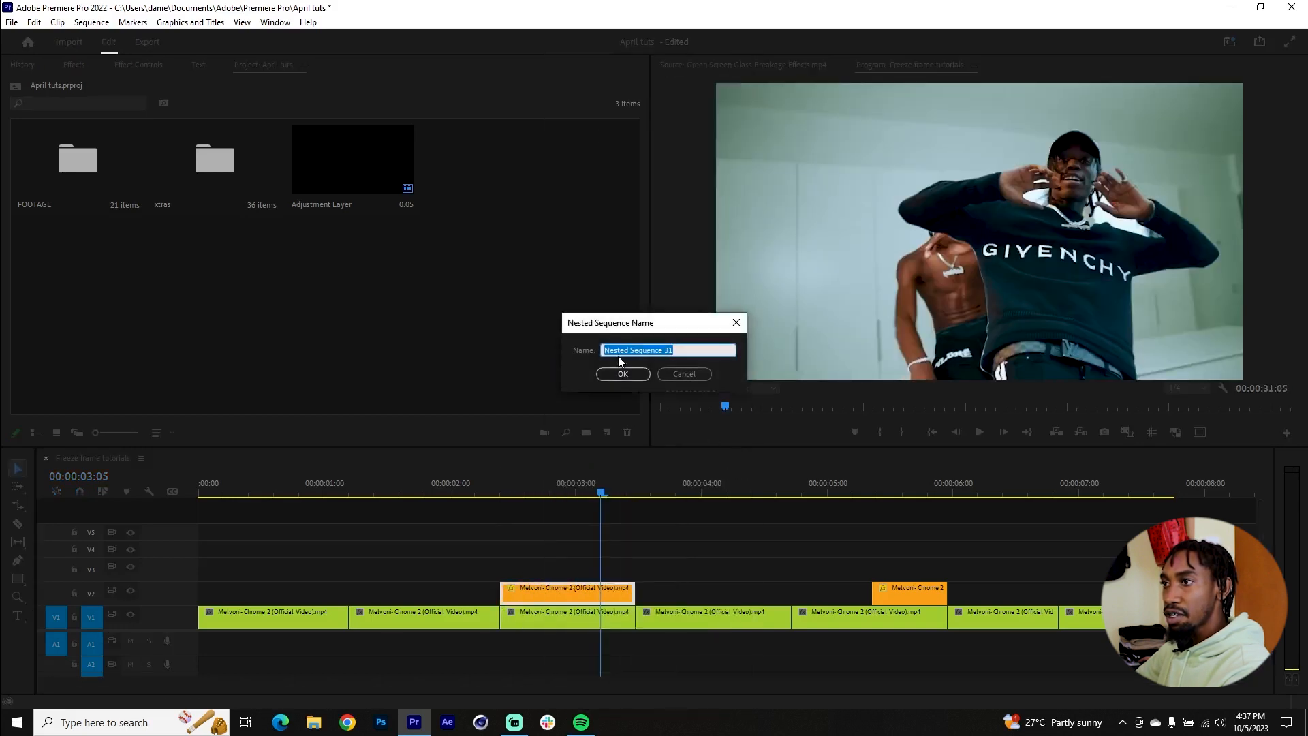
{"action": "left_click", "coordinate": [620, 373]}
Step: Give the nested cutout clip on V2 an orange label colour and trim its start slightly
{"action": "left_click_drag", "start_coordinate": [496, 485], "coordinate": [635, 531]}
{"action": "right_click", "coordinate": [571, 593]}
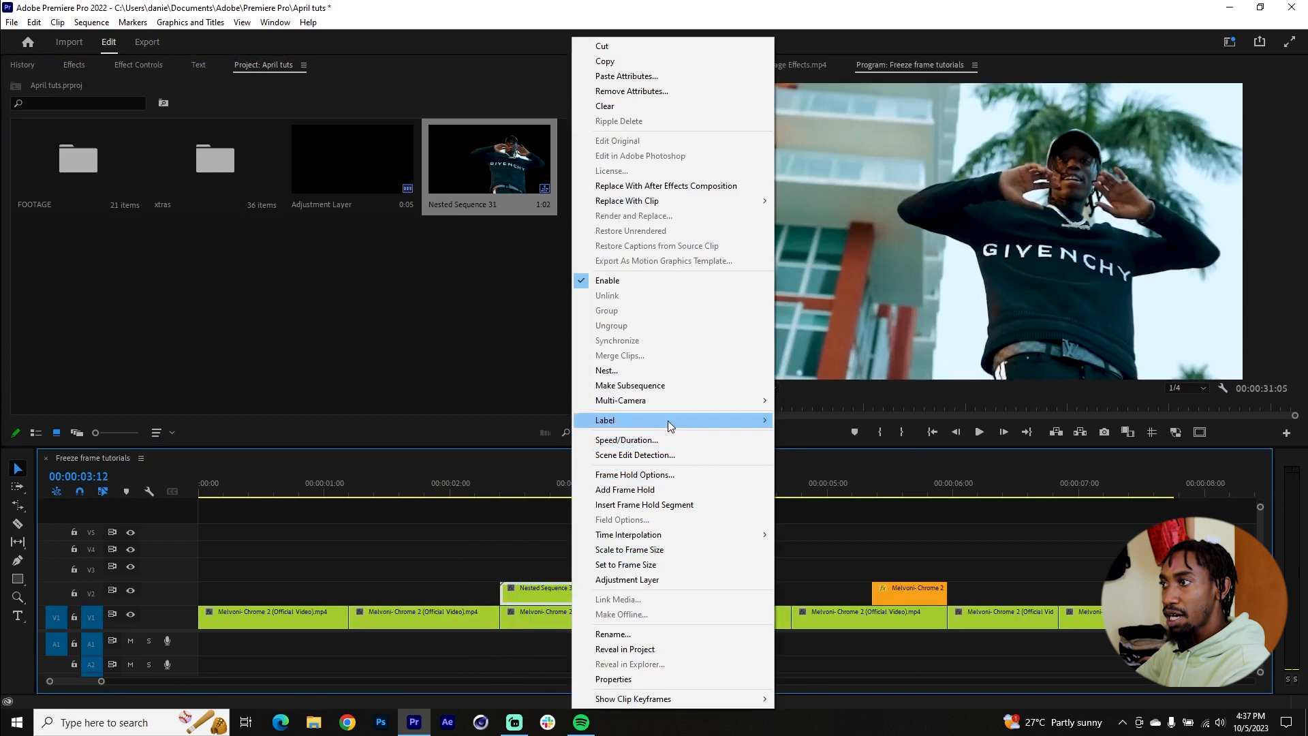
{"action": "mouse_move", "coordinate": [671, 423]}
{"action": "left_click", "coordinate": [808, 547]}
{"action": "left_click_drag", "start_coordinate": [495, 586], "coordinate": [521, 587]}
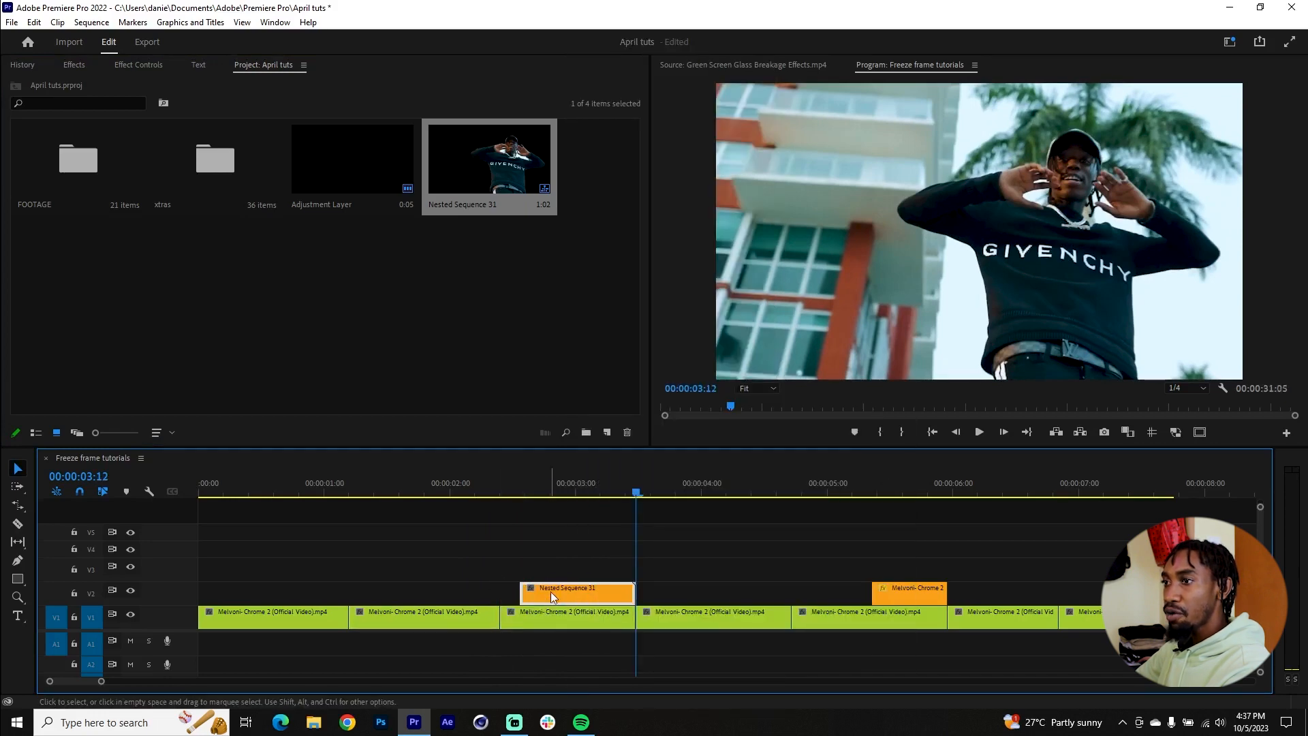
Step: Find the Strobe Light video effect and apply it to Nested Sequence 31
{"action": "left_click", "coordinate": [541, 481]}
{"action": "left_click", "coordinate": [137, 64]}
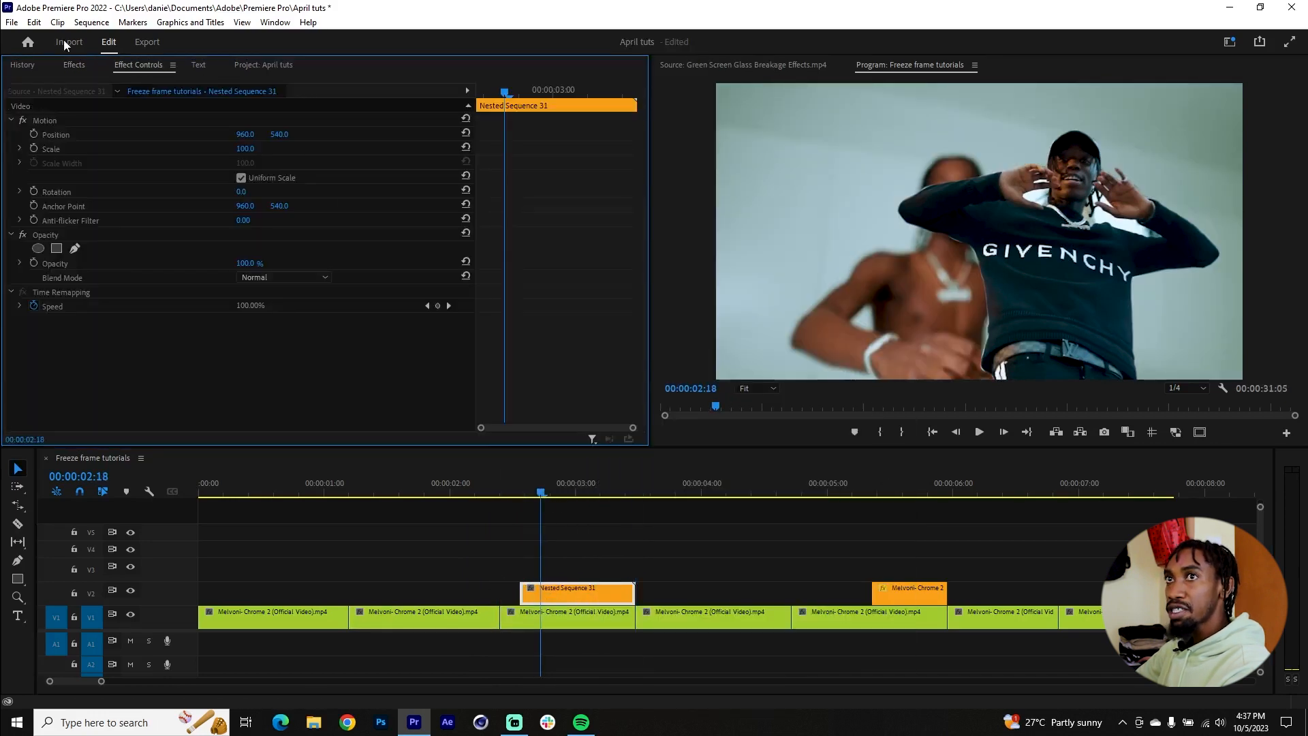
{"action": "left_click", "coordinate": [72, 65]}
{"action": "left_click", "coordinate": [72, 82]}
{"action": "type", "text": "strobe"}
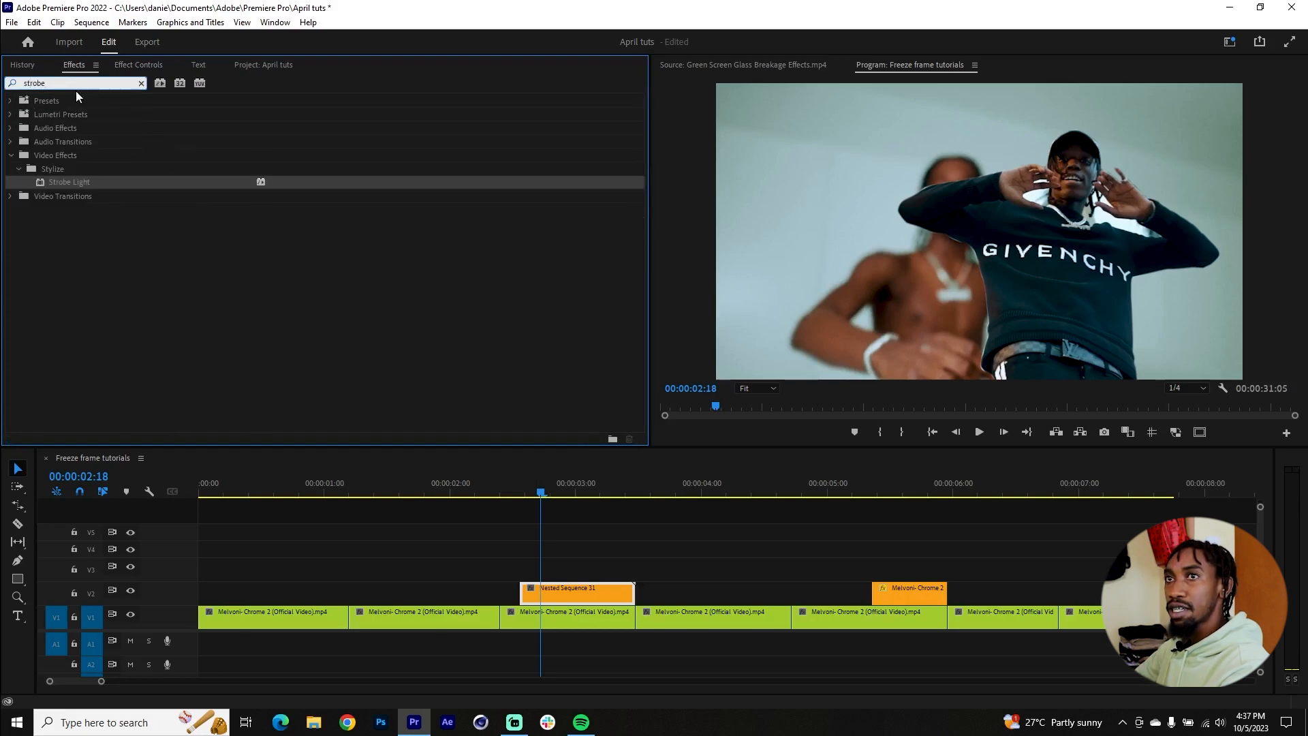
{"action": "left_click_drag", "start_coordinate": [54, 185], "coordinate": [577, 594]}
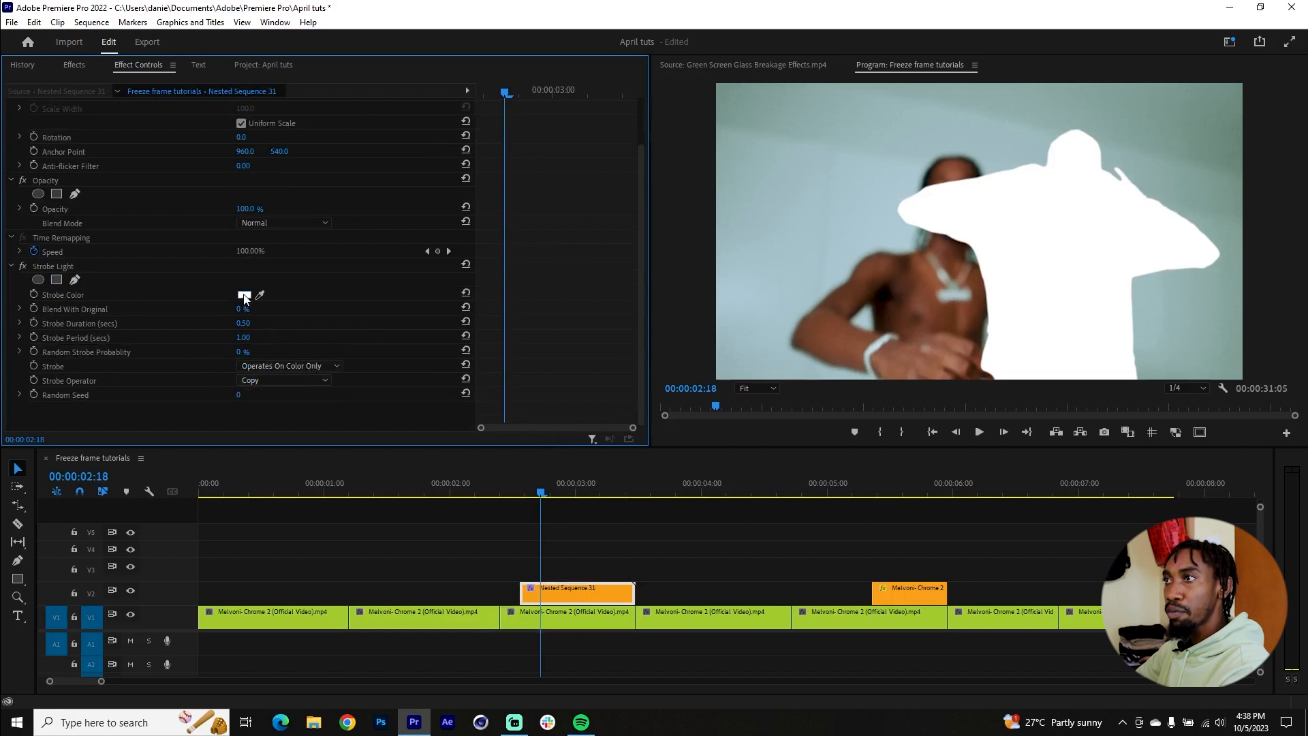
Step: Keep the Strobe Light colour white and set the Strobe Duration to 0.1 seconds
{"action": "left_click", "coordinate": [243, 296]}
{"action": "left_click", "coordinate": [793, 285]}
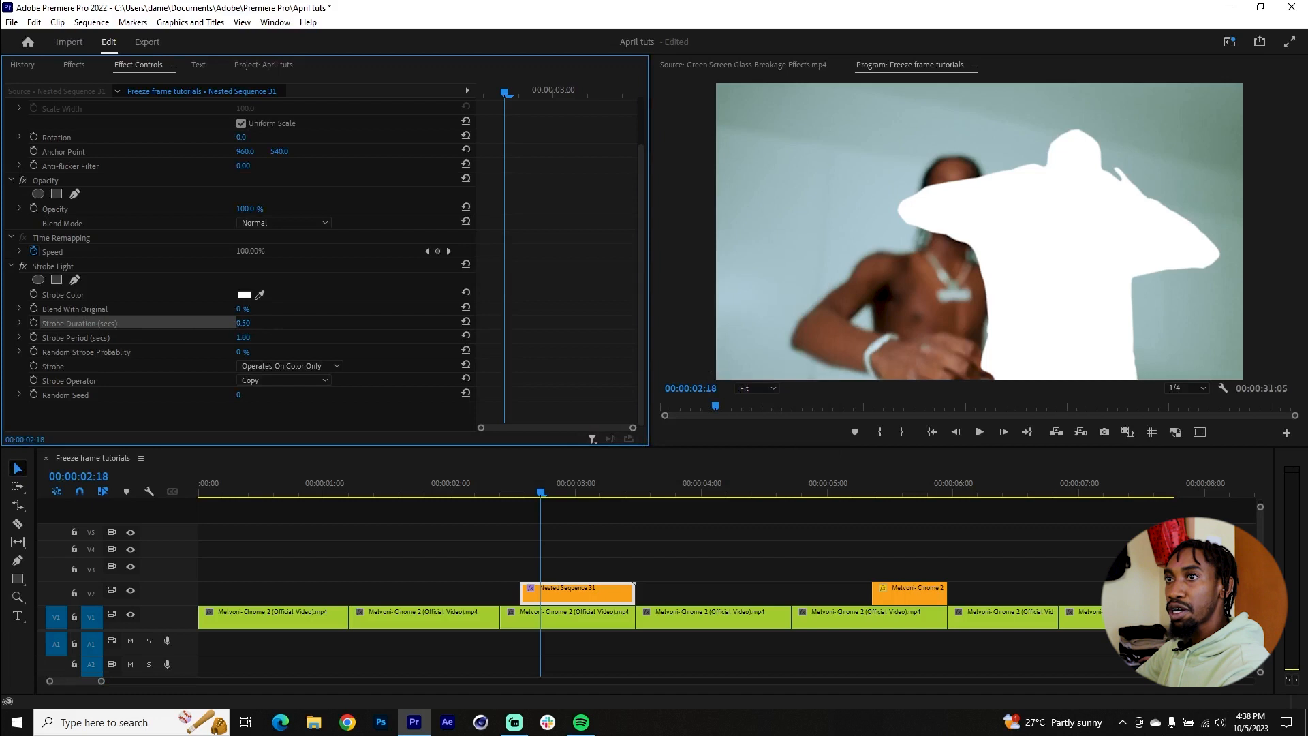
{"action": "left_click_drag", "start_coordinate": [244, 323], "coordinate": [209, 324]}
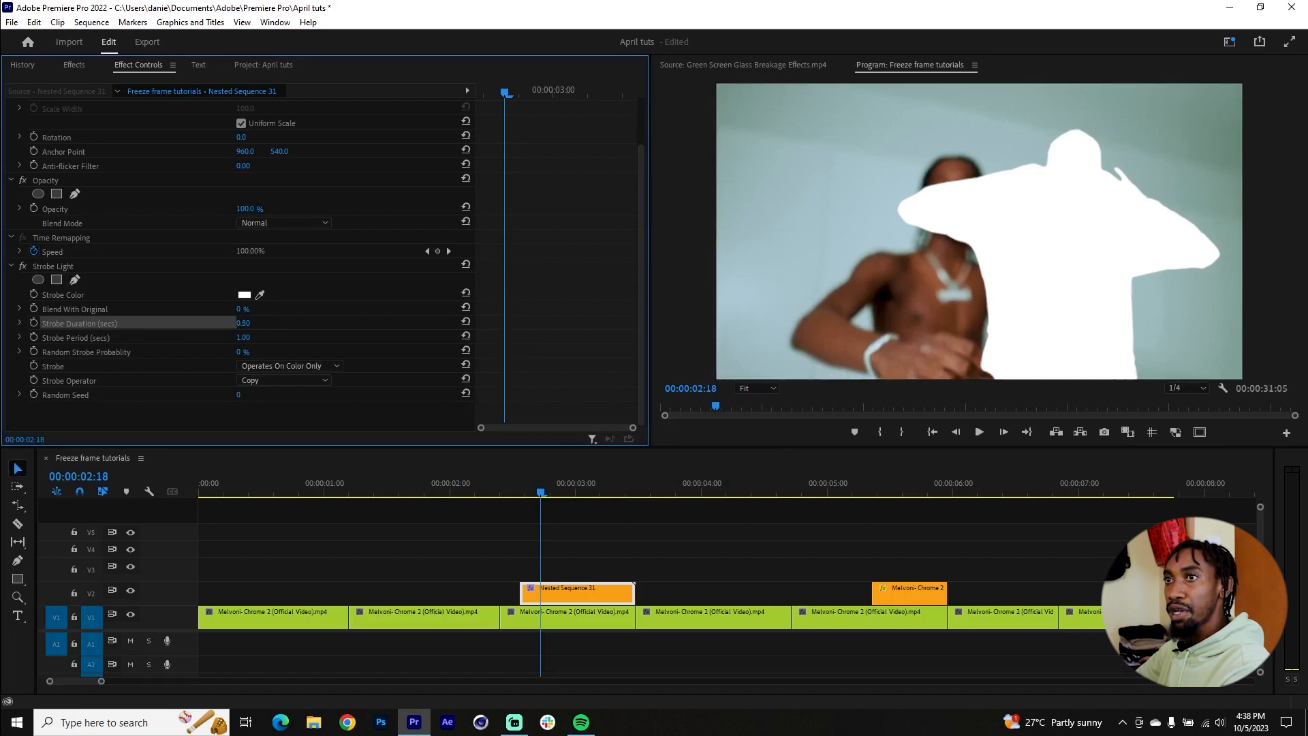
{"action": "left_click", "coordinate": [245, 323]}
{"action": "type", "text": "0.1"}
{"action": "key", "text": "Return"}
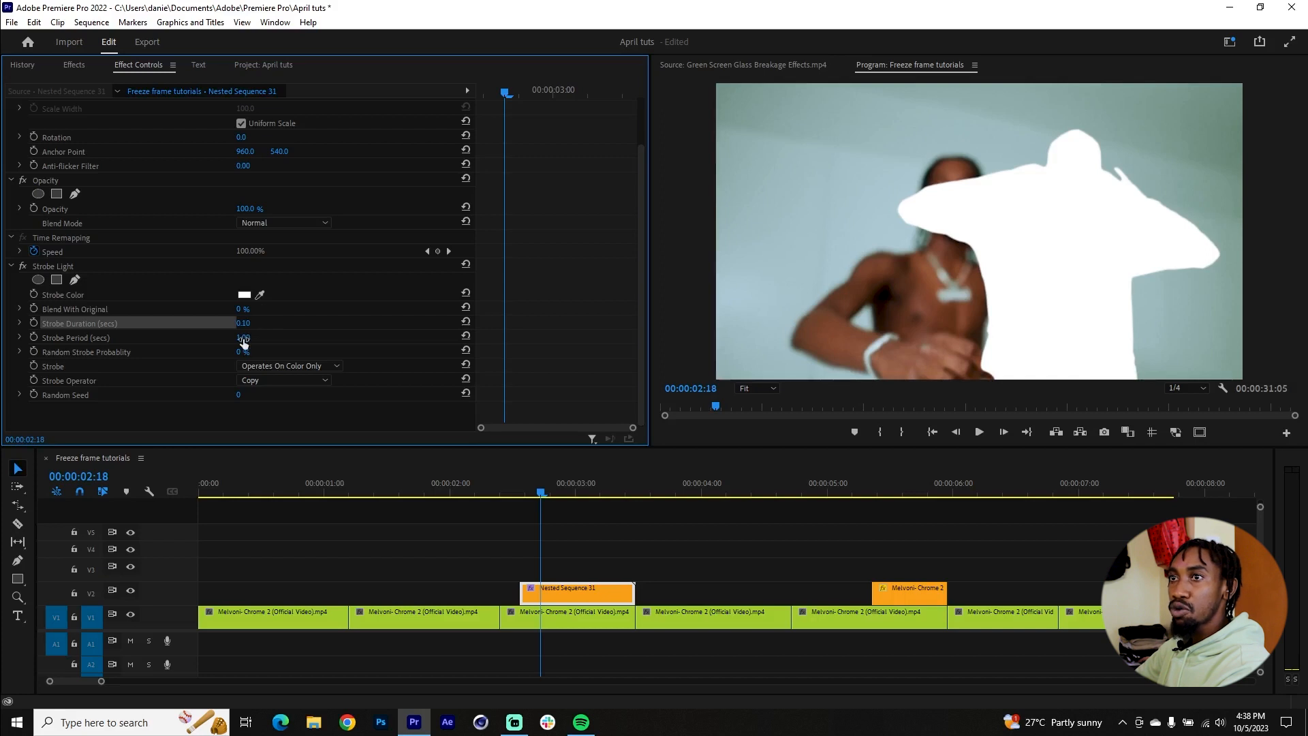
Step: Set the Strobe Period to 0.20 seconds and play back the strobing cutout section
{"action": "left_click", "coordinate": [251, 337]}
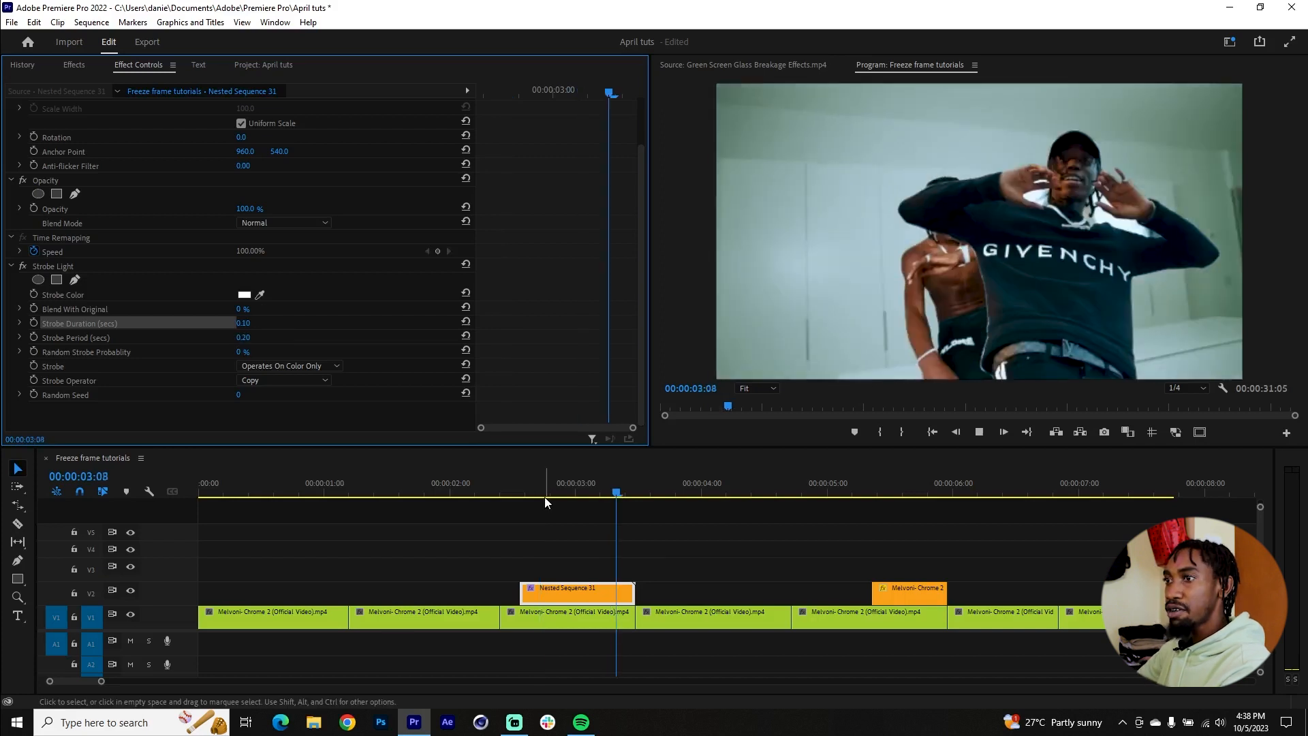
{"action": "key", "text": "space"}
{"action": "left_click", "coordinate": [508, 478]}
{"action": "key", "text": "space"}
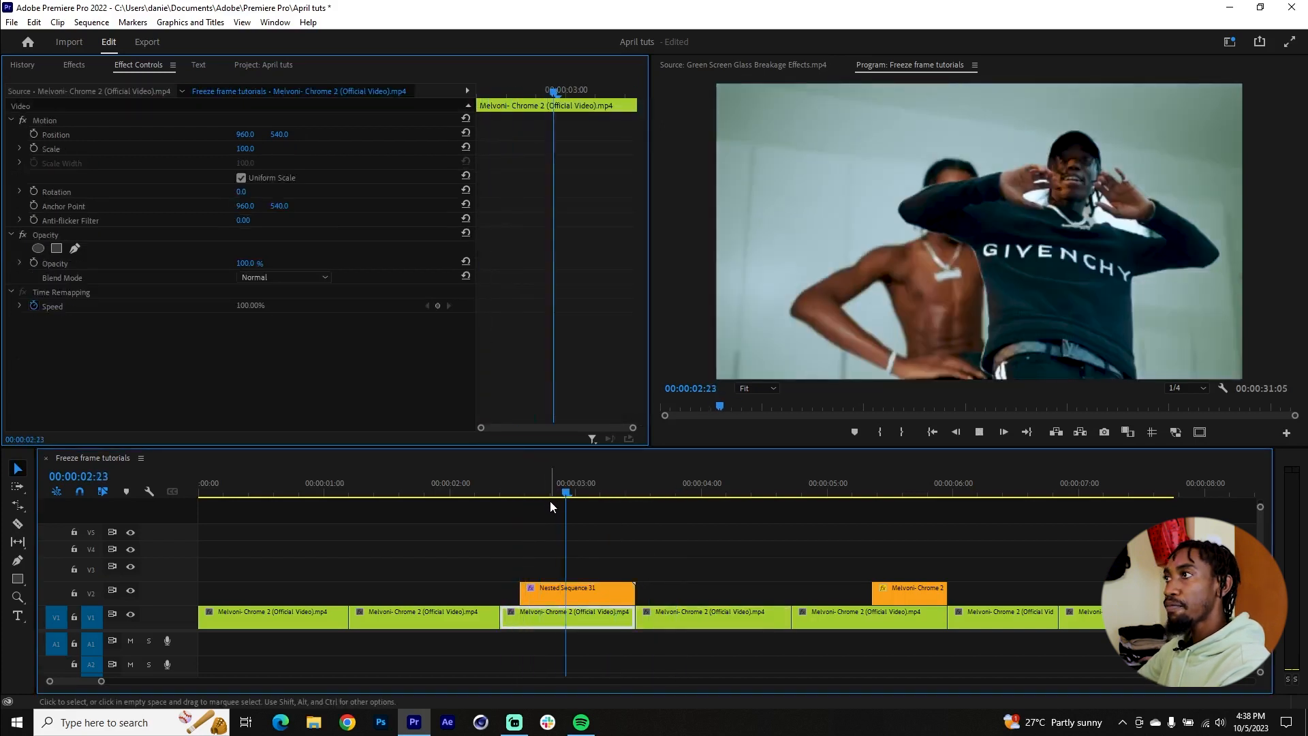
{"action": "left_click_drag", "start_coordinate": [551, 501], "coordinate": [586, 494]}
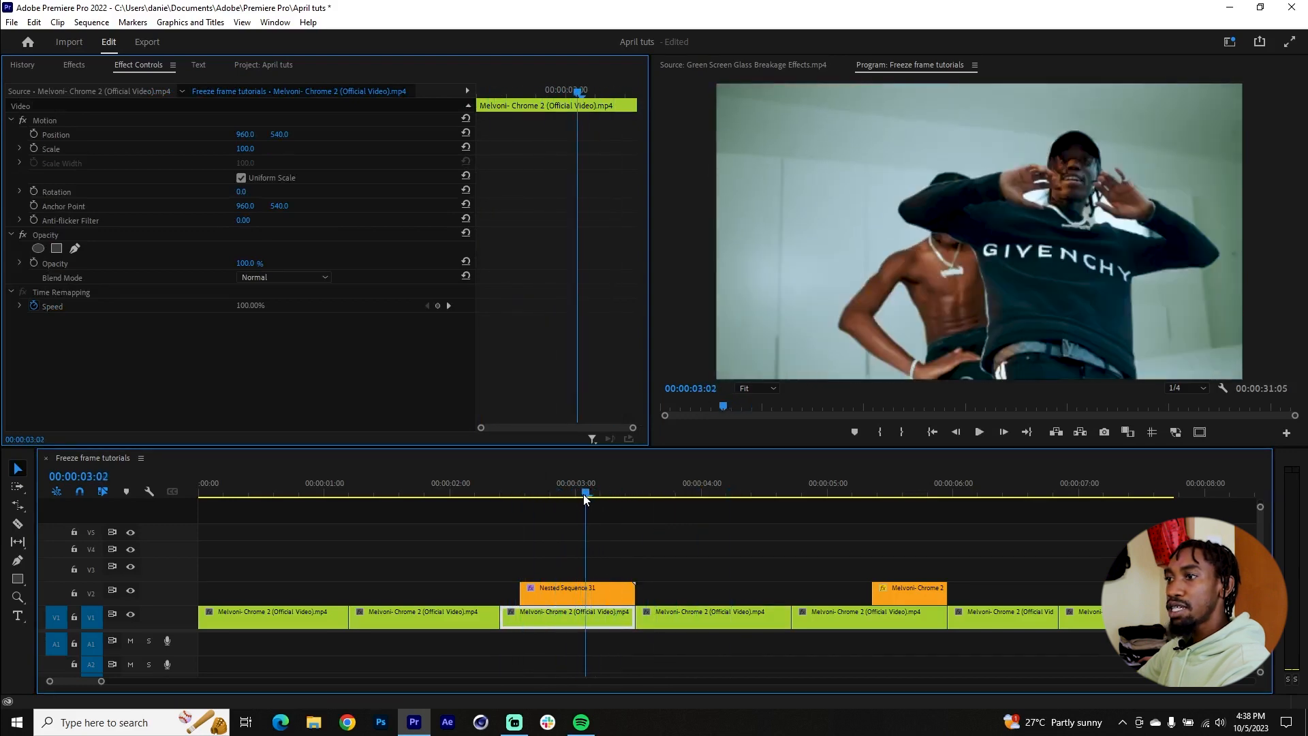
Step: Set the Strobe Duration on Nested Sequence 31 to 0.08 seconds
{"action": "left_click", "coordinate": [587, 596]}
{"action": "scroll", "coordinate": [522, 343], "scroll_direction": "down", "scroll_amount": 2}
{"action": "left_click", "coordinate": [245, 323]}
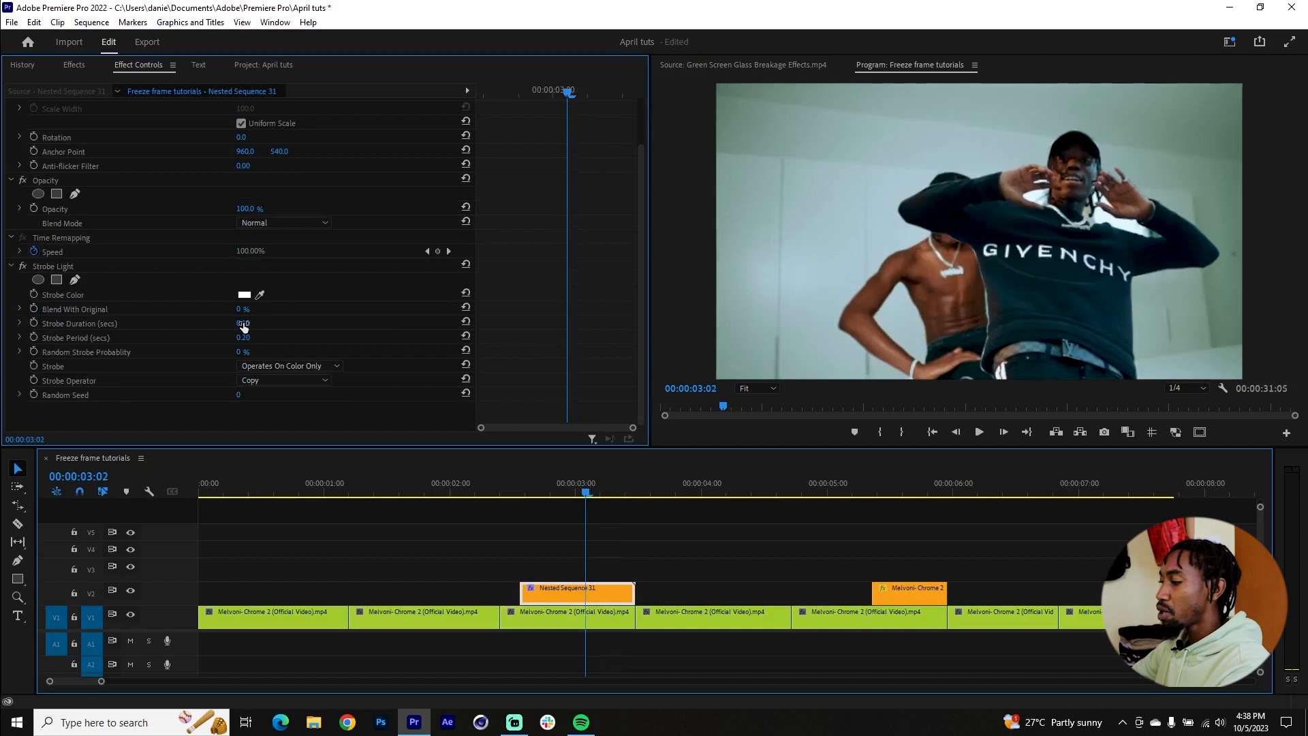
{"action": "key", "text": "BackSpace"}
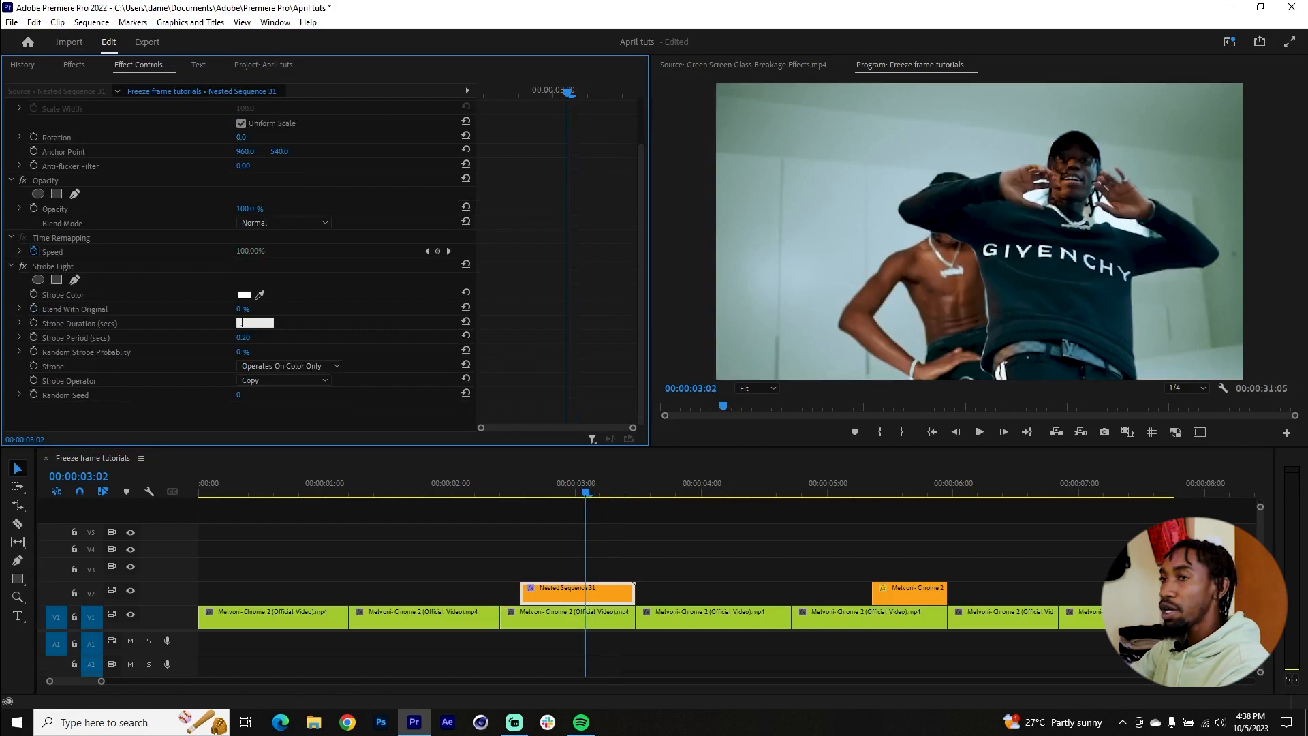
{"action": "type", "text": ".08"}
{"action": "key", "text": "Return"}
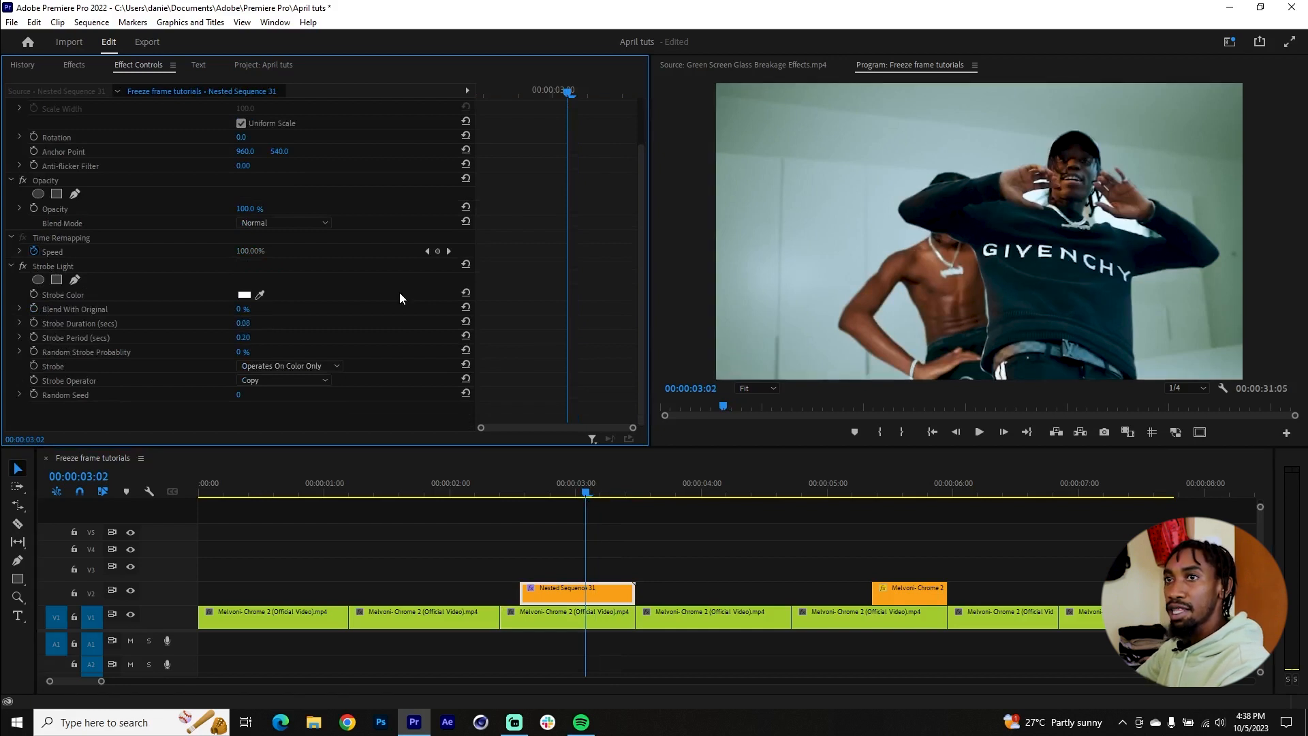
Step: Set the Strobe Period on Nested Sequence 31 to 0.16 seconds and play back the strobe from just before the clip
{"action": "left_click", "coordinate": [252, 336]}
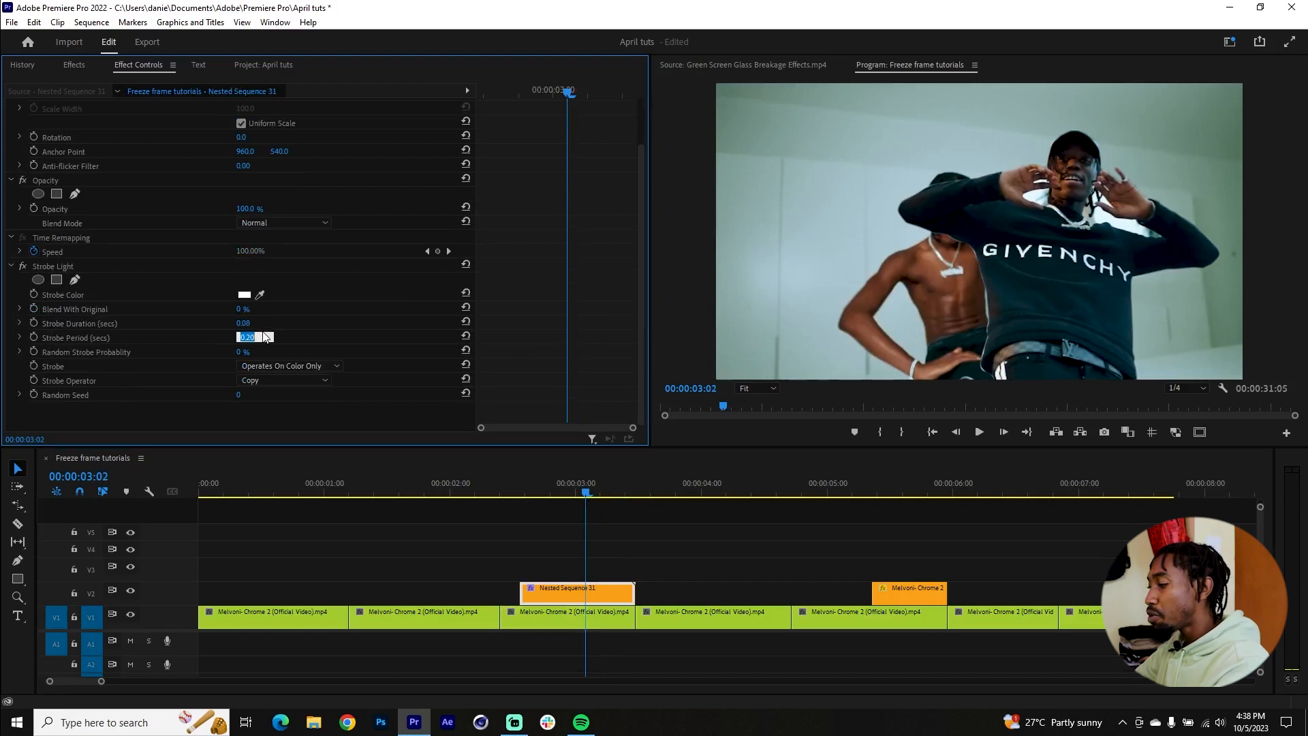
{"action": "type", "text": ".1"}
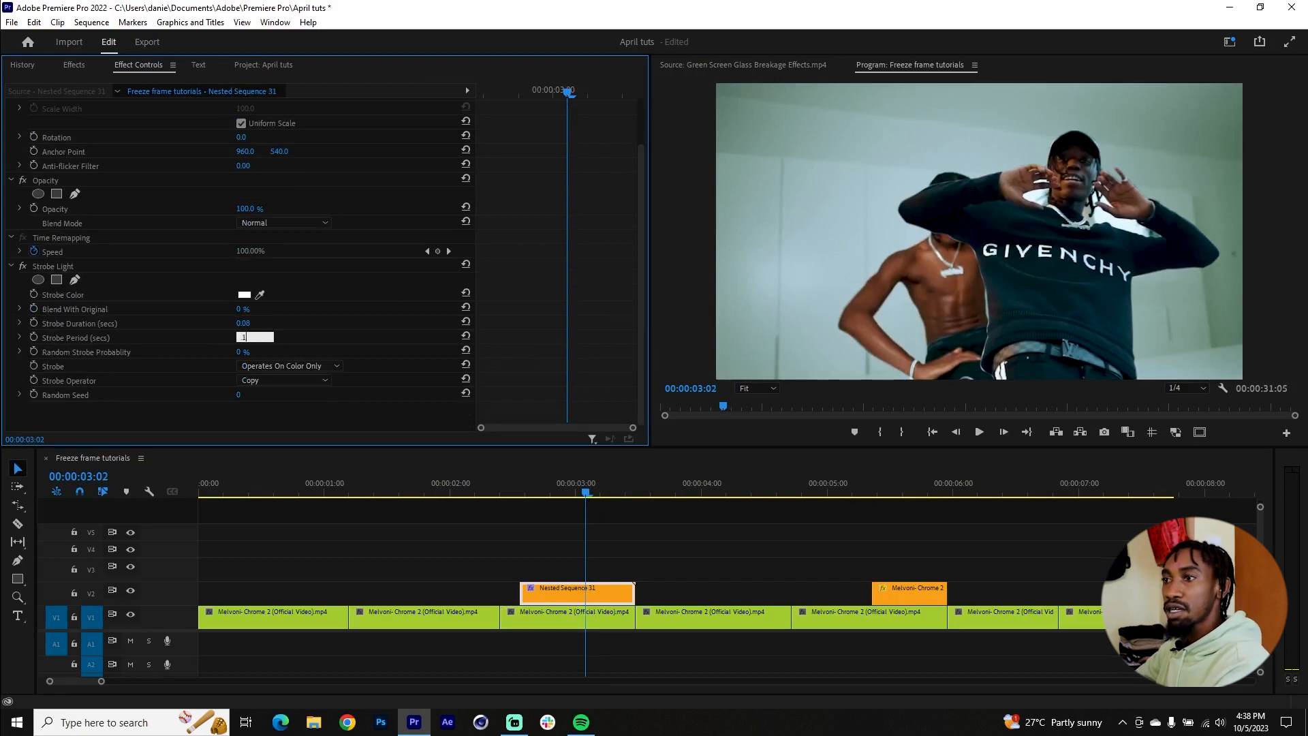
{"action": "type", "text": "6"}
{"action": "key", "text": "Return"}
{"action": "left_click", "coordinate": [518, 485]}
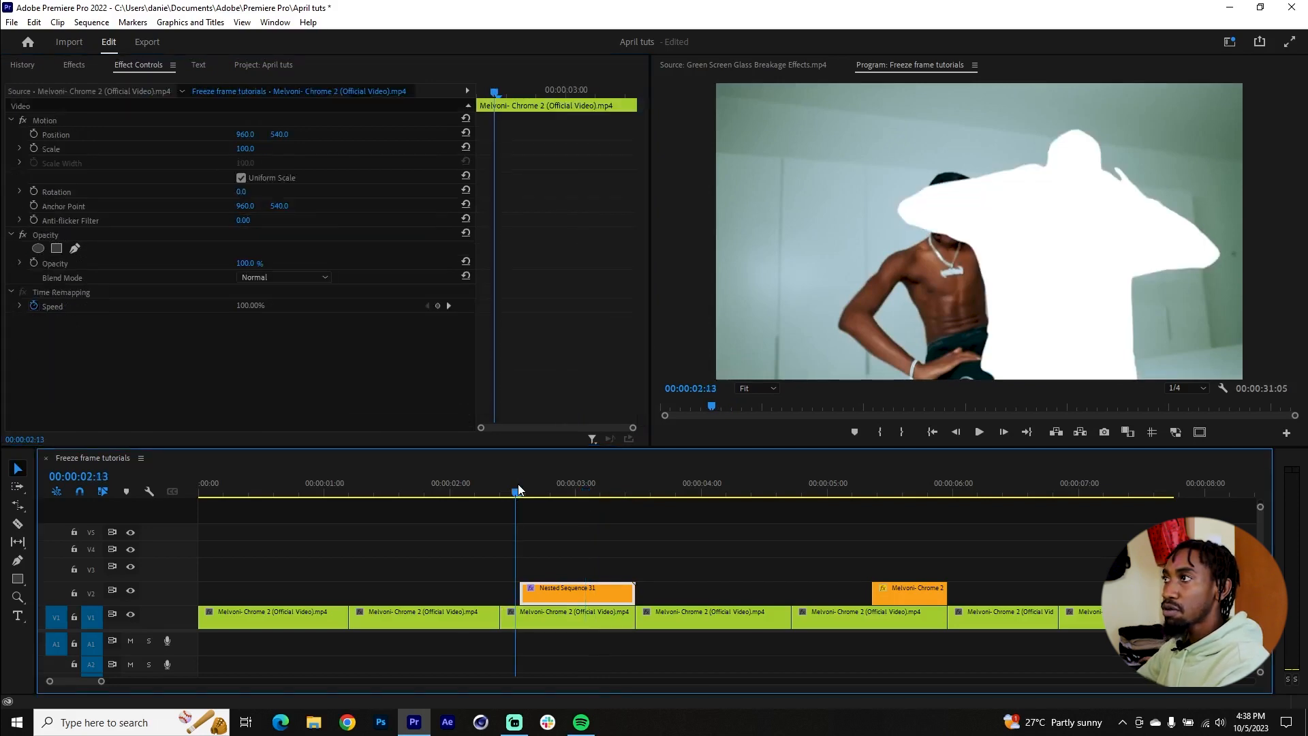
{"action": "key", "text": "space"}
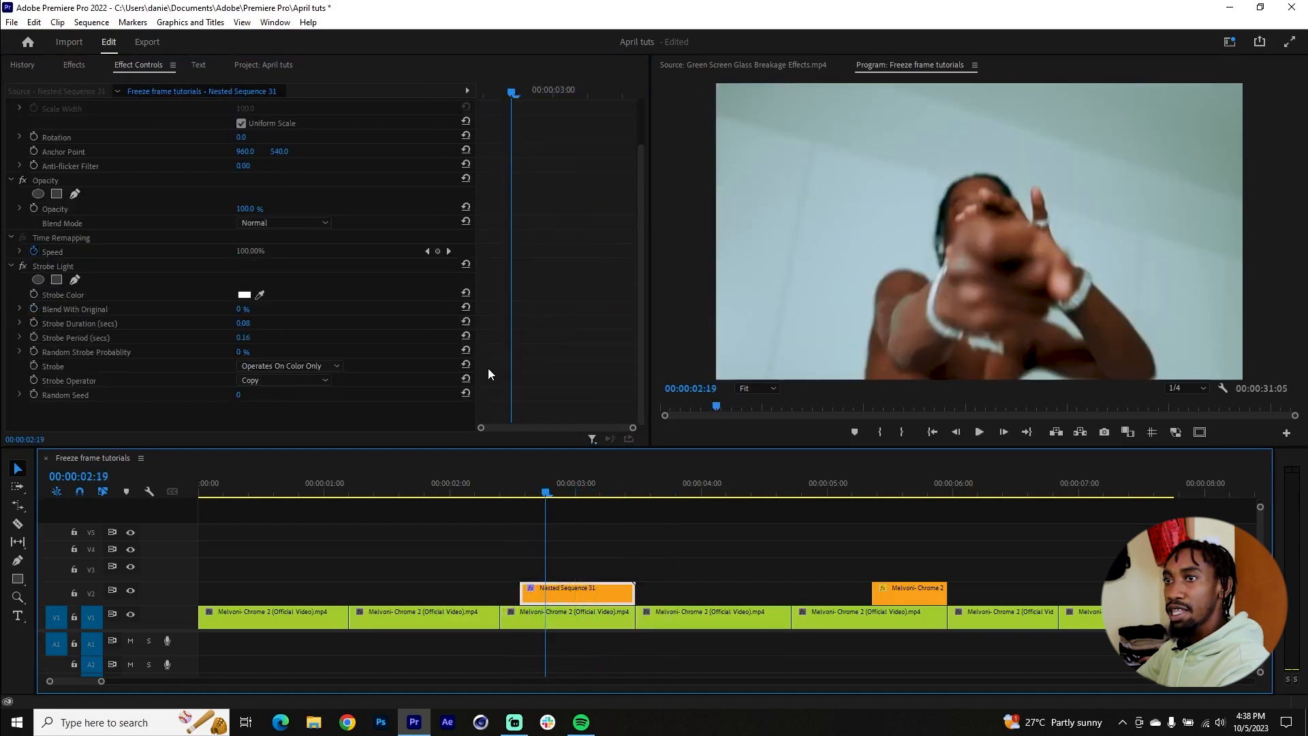
Step: Increase the Random Seed of the Strobe Light effect on Nested Sequence 31
{"action": "left_click", "coordinate": [95, 394]}
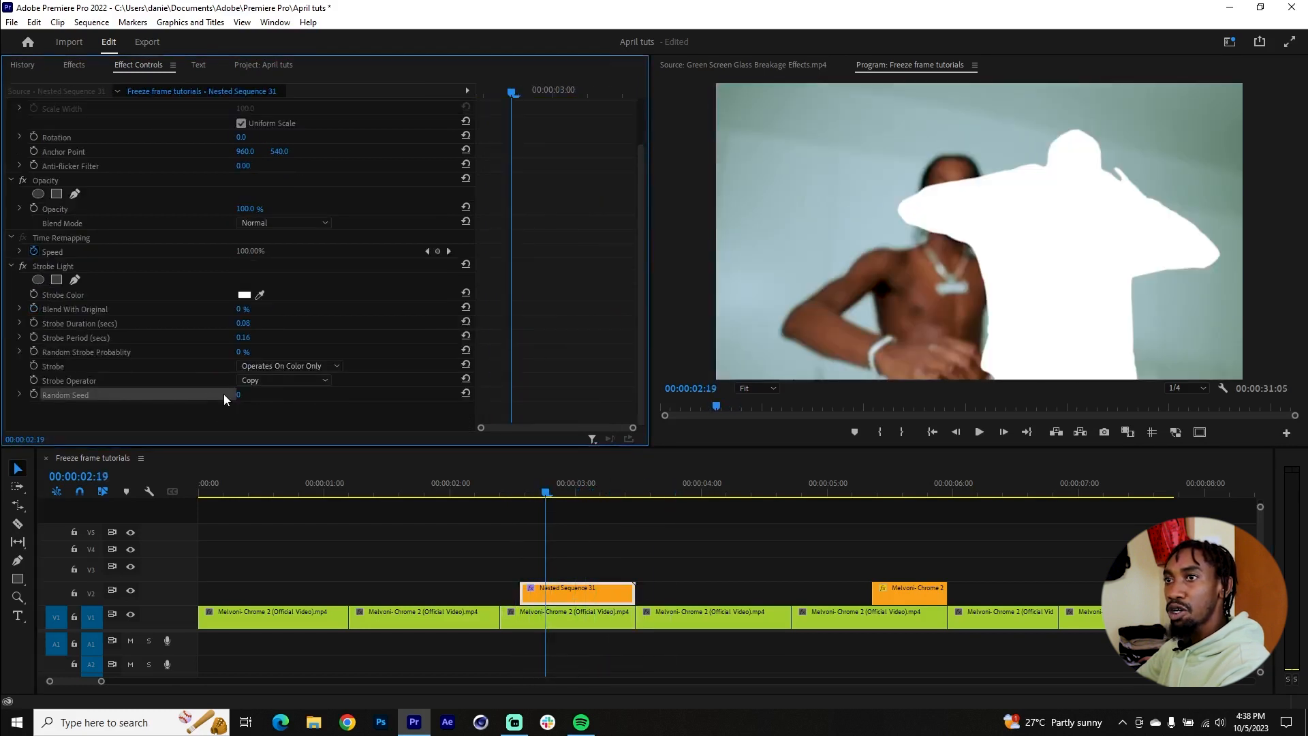
{"action": "left_click_drag", "start_coordinate": [239, 396], "coordinate": [249, 396]}
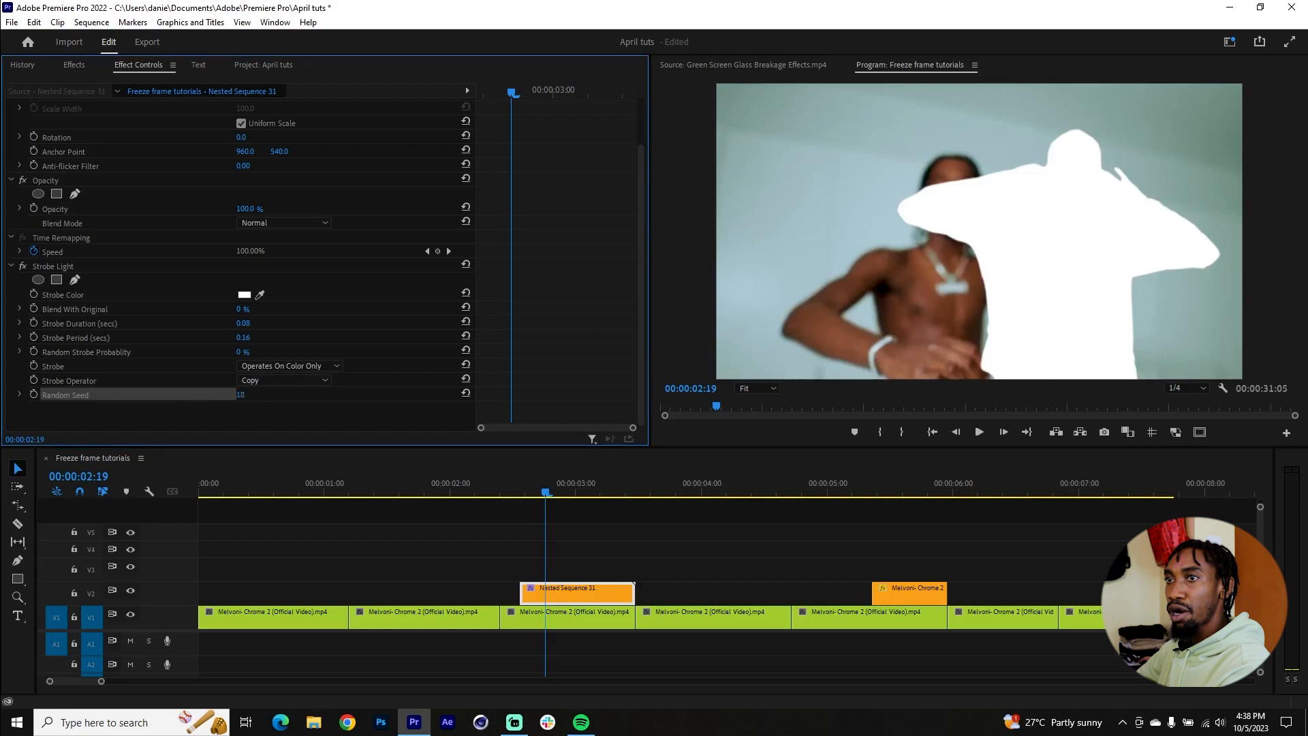
{"action": "scroll", "coordinate": [563, 341], "scroll_direction": "up", "scroll_amount": 2}
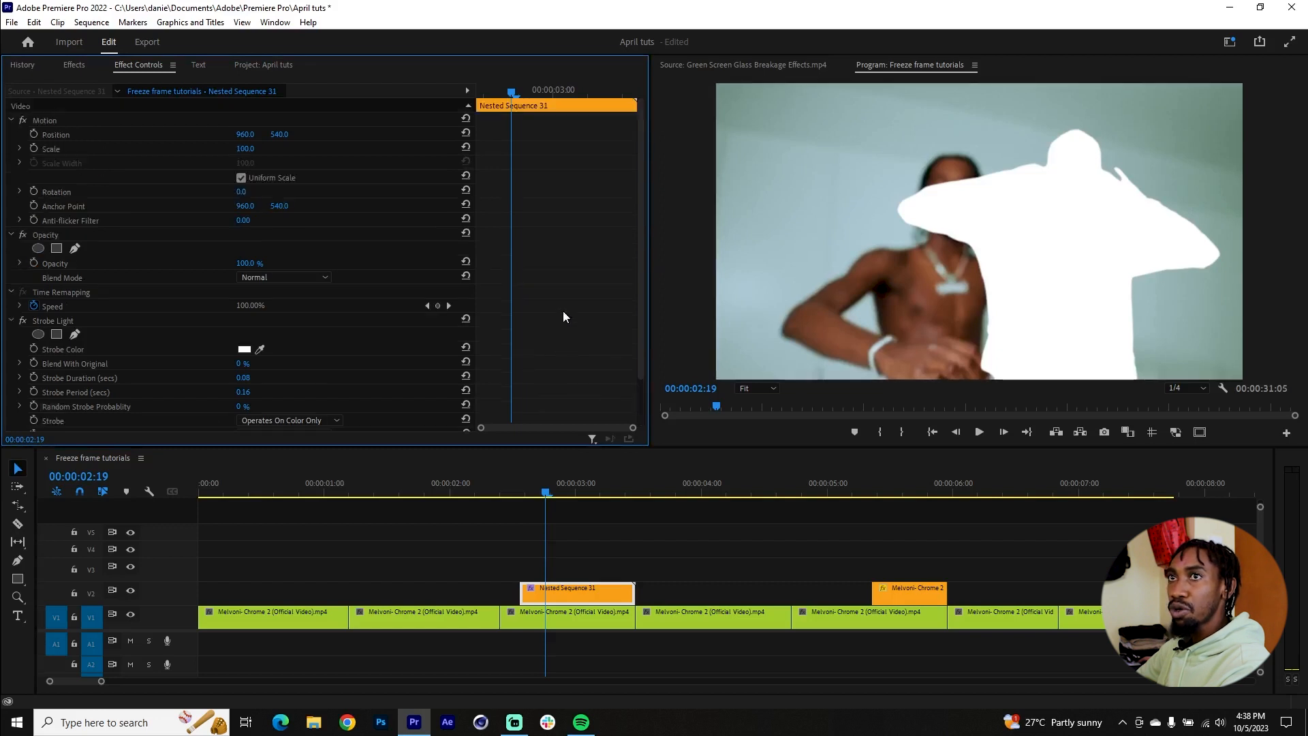
Step: Keyframe the Scale of Nested Sequence 31 at 100 at the clip's end and reduce the scale at 00:00:02:19
{"action": "left_click", "coordinate": [45, 145]}
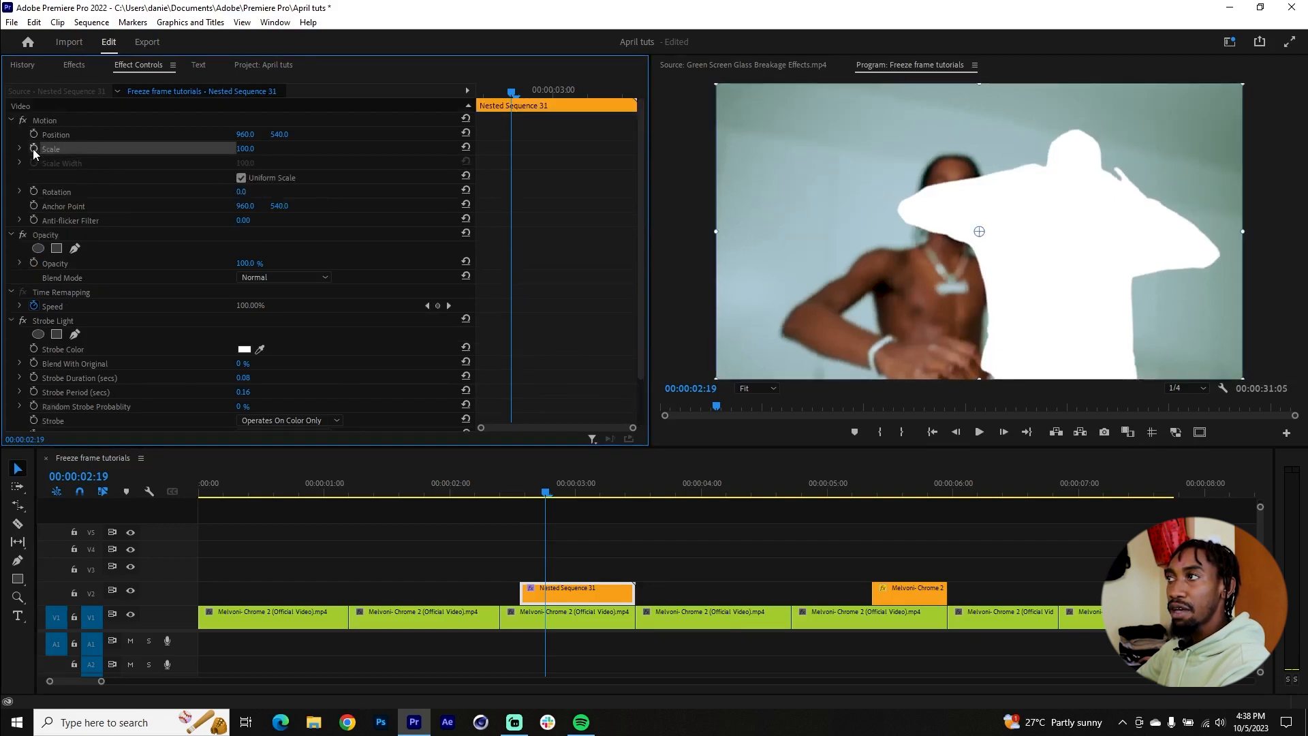
{"action": "left_click", "coordinate": [32, 148]}
{"action": "left_click_drag", "start_coordinate": [505, 149], "coordinate": [643, 147]}
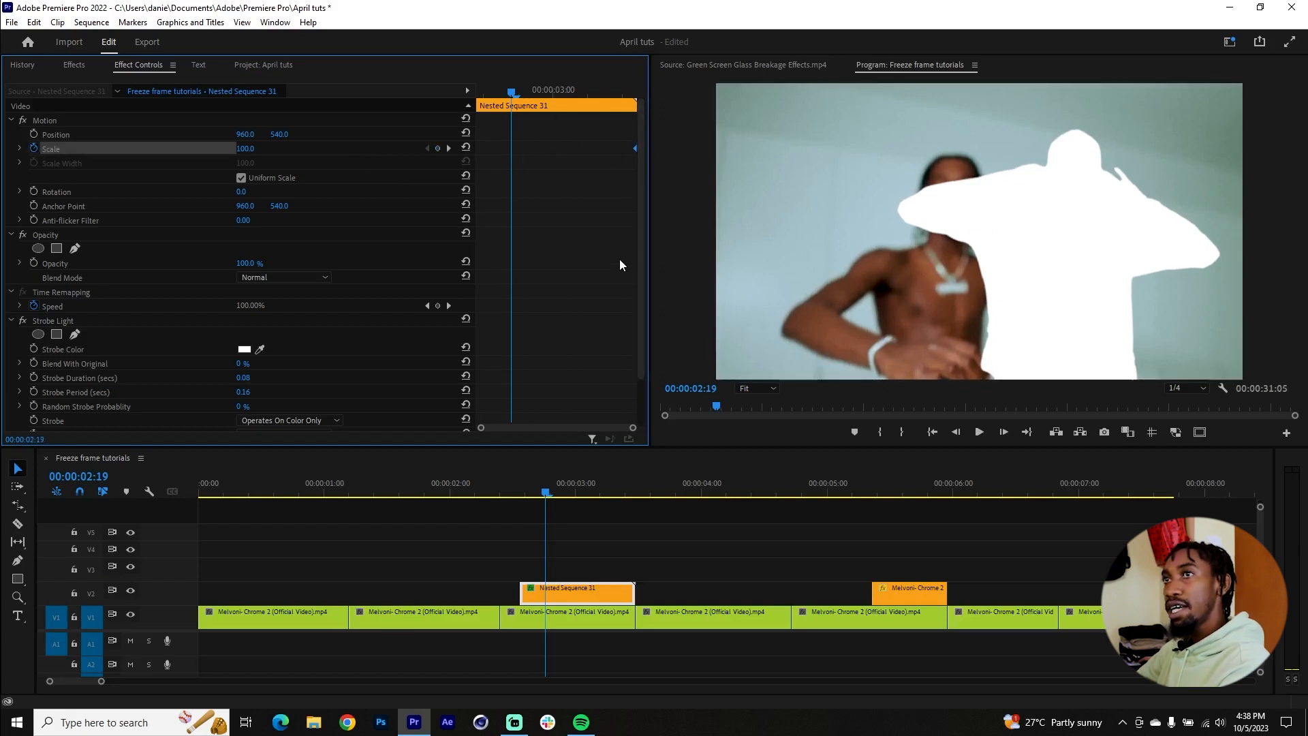
{"action": "left_click_drag", "start_coordinate": [245, 158], "coordinate": [182, 158]}
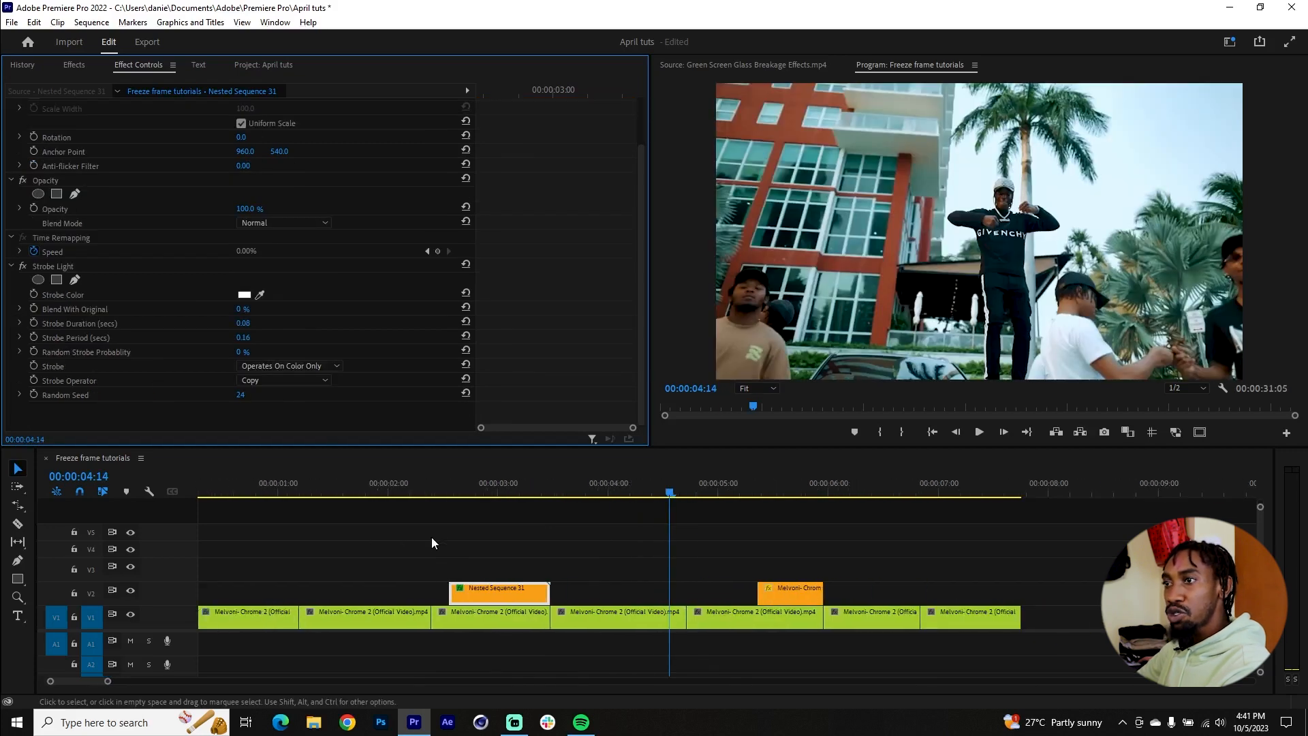
Step: Review the strobing, scaling cutout transition from about 00:00:02:12 through the cut to the next clip
{"action": "left_click", "coordinate": [445, 495]}
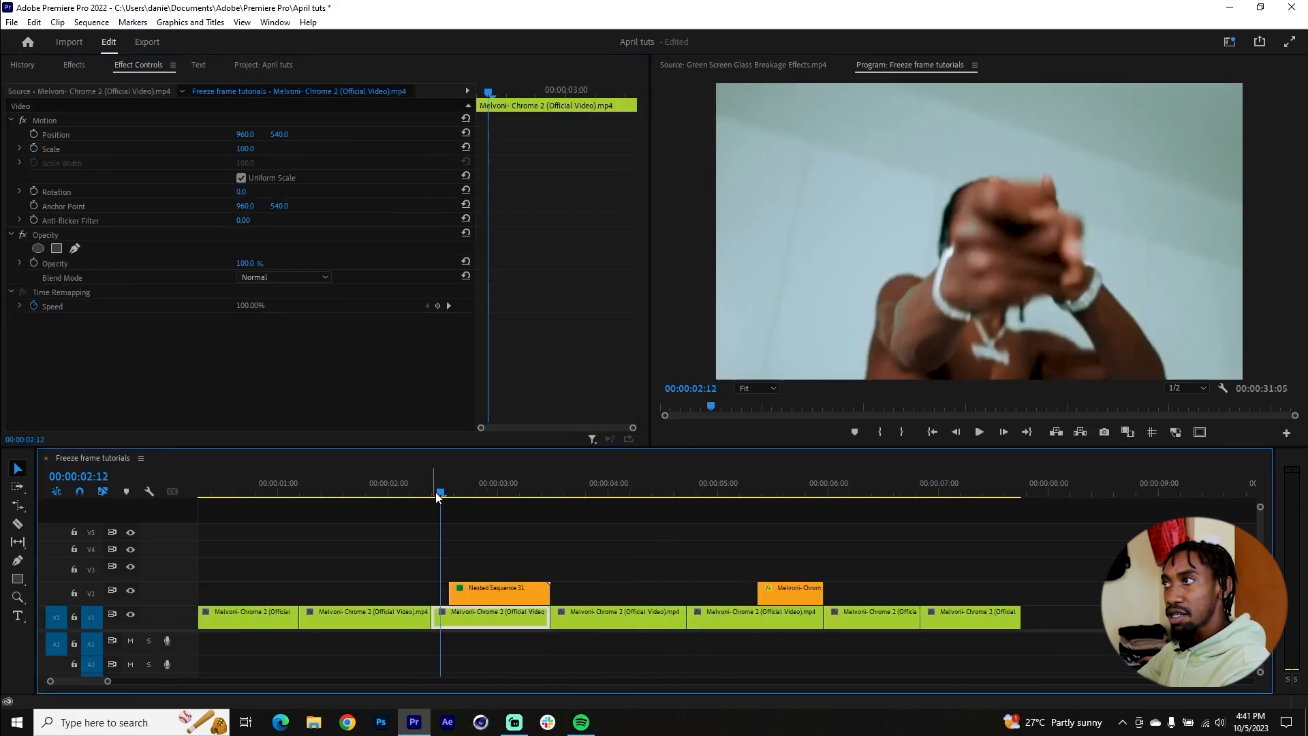
{"action": "left_click_drag", "start_coordinate": [452, 498], "coordinate": [608, 492]}
{"action": "left_click_drag", "start_coordinate": [438, 492], "coordinate": [644, 474]}
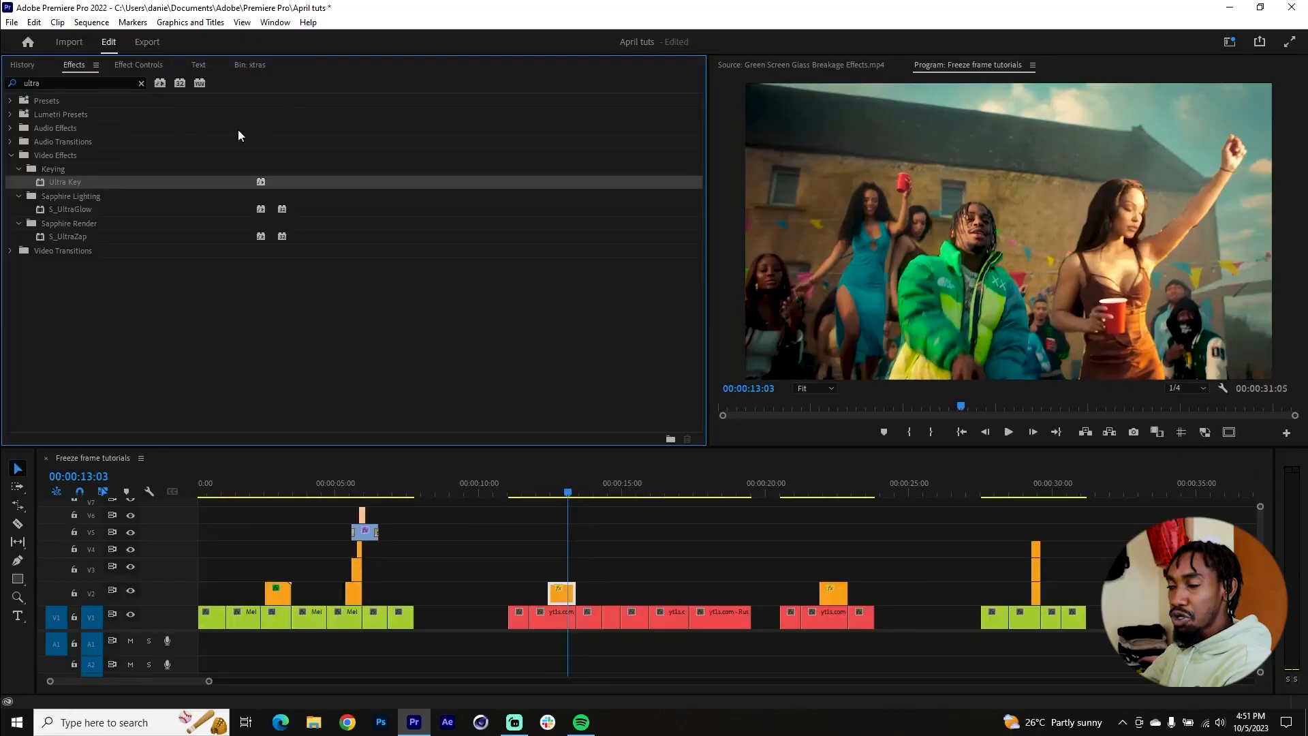
Step: Extend the start of the masked freeze-frame clip on V2 back to about 00:00:12:00
{"action": "scroll", "coordinate": [538, 550], "scroll_direction": "up", "scroll_amount": 5}
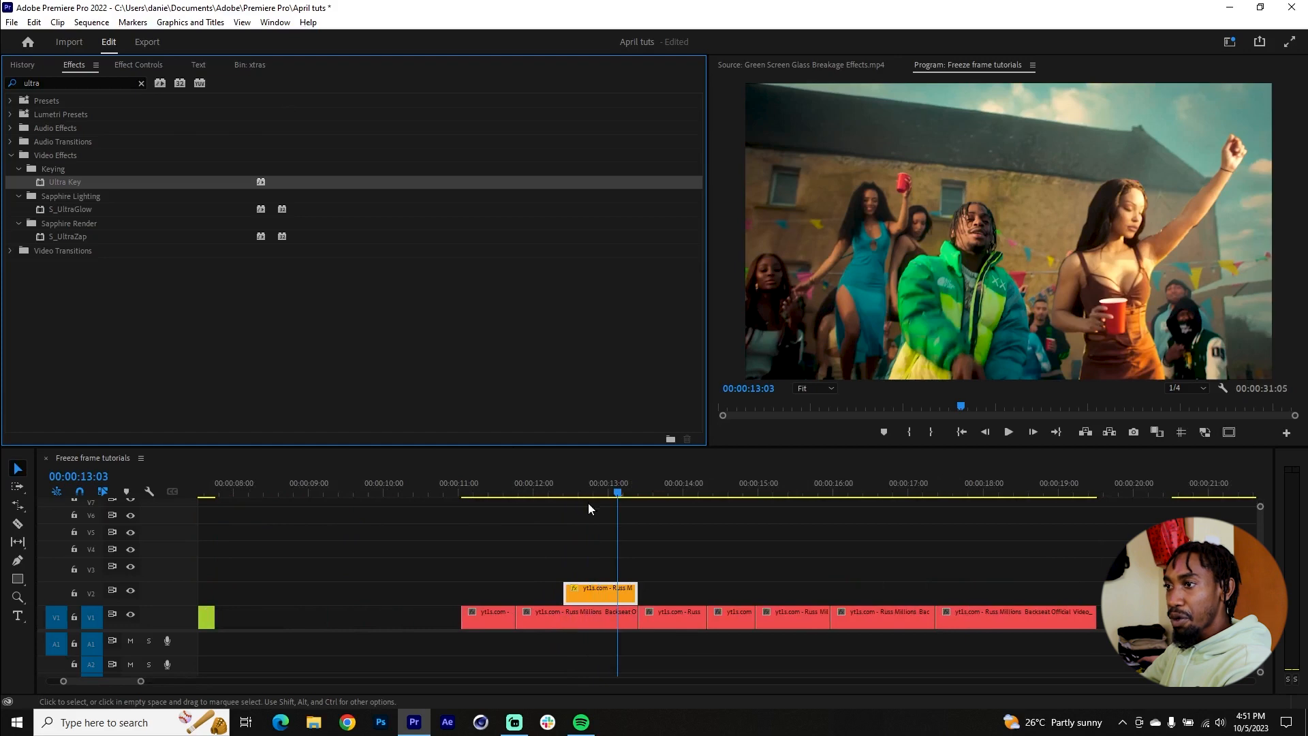
{"action": "left_click_drag", "start_coordinate": [540, 487], "coordinate": [579, 497]}
{"action": "left_click_drag", "start_coordinate": [563, 587], "coordinate": [531, 584]}
Step: Invert the opacity mask on the V2 freeze-frame clip and check the overlay over the clip below
{"action": "left_click_drag", "start_coordinate": [543, 490], "coordinate": [614, 500]}
{"action": "left_click", "coordinate": [615, 594]}
{"action": "key", "text": "shift+5"}
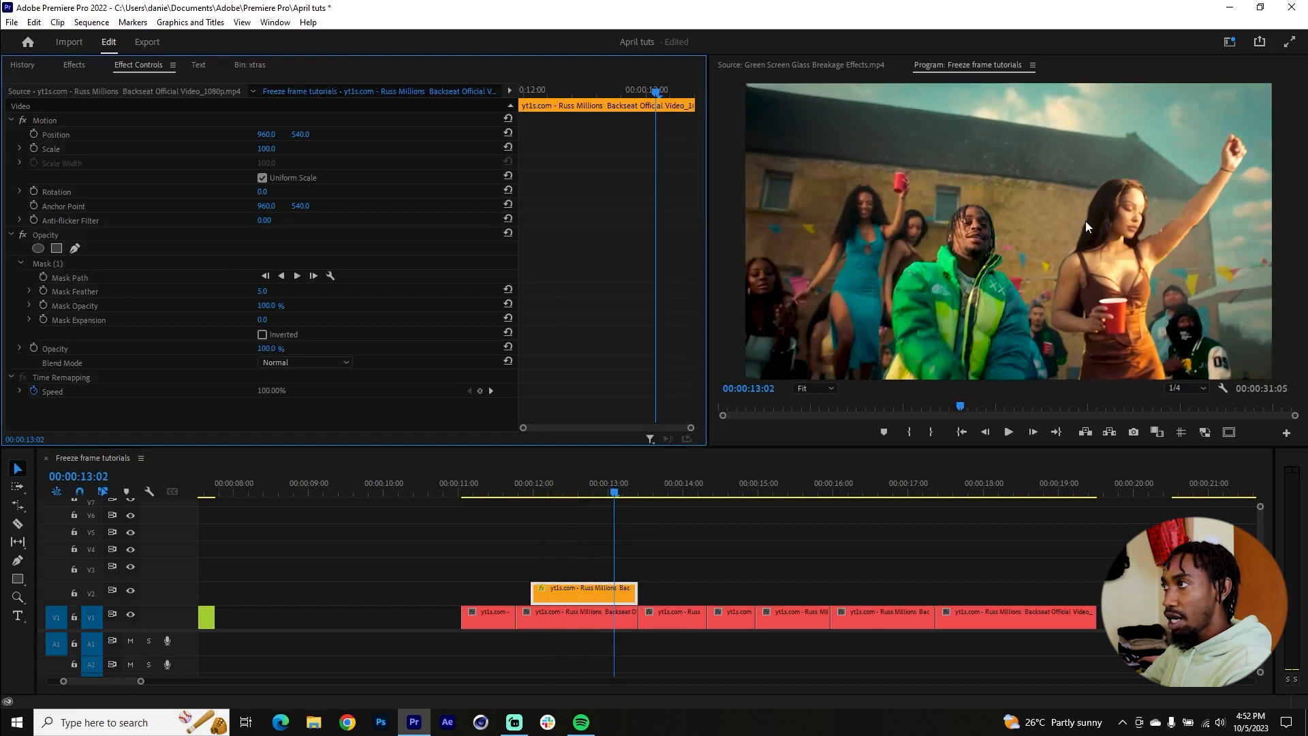
{"action": "left_click", "coordinate": [262, 334]}
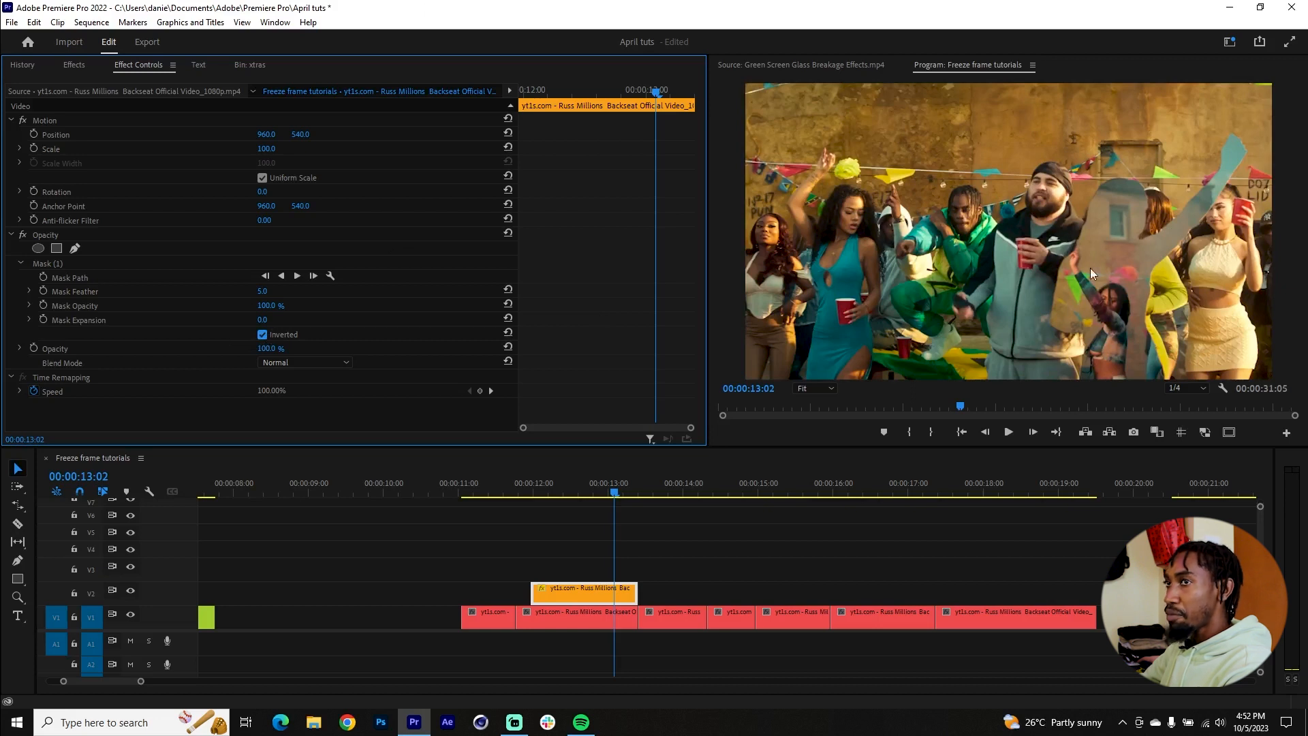
{"action": "mouse_move", "coordinate": [576, 498]}
{"action": "left_mouse_down"}
{"action": "mouse_move", "coordinate": [553, 496]}
{"action": "mouse_move", "coordinate": [592, 498]}
{"action": "mouse_move", "coordinate": [546, 500]}
{"action": "mouse_move", "coordinate": [563, 502]}
{"action": "left_mouse_up"}
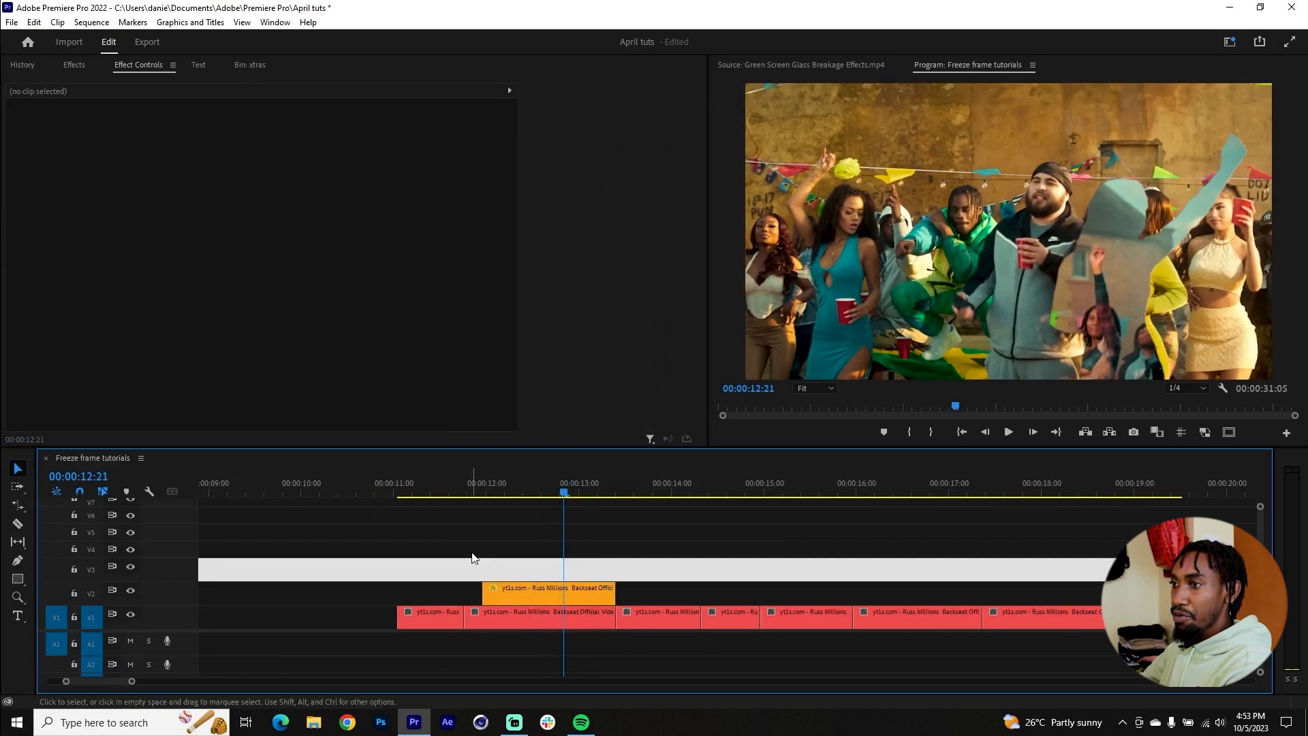
Step: Keyframe Position at 960, 540 and Scale at 100 on the V2 clip and place both keyframes at its end
{"action": "left_click", "coordinate": [582, 590]}
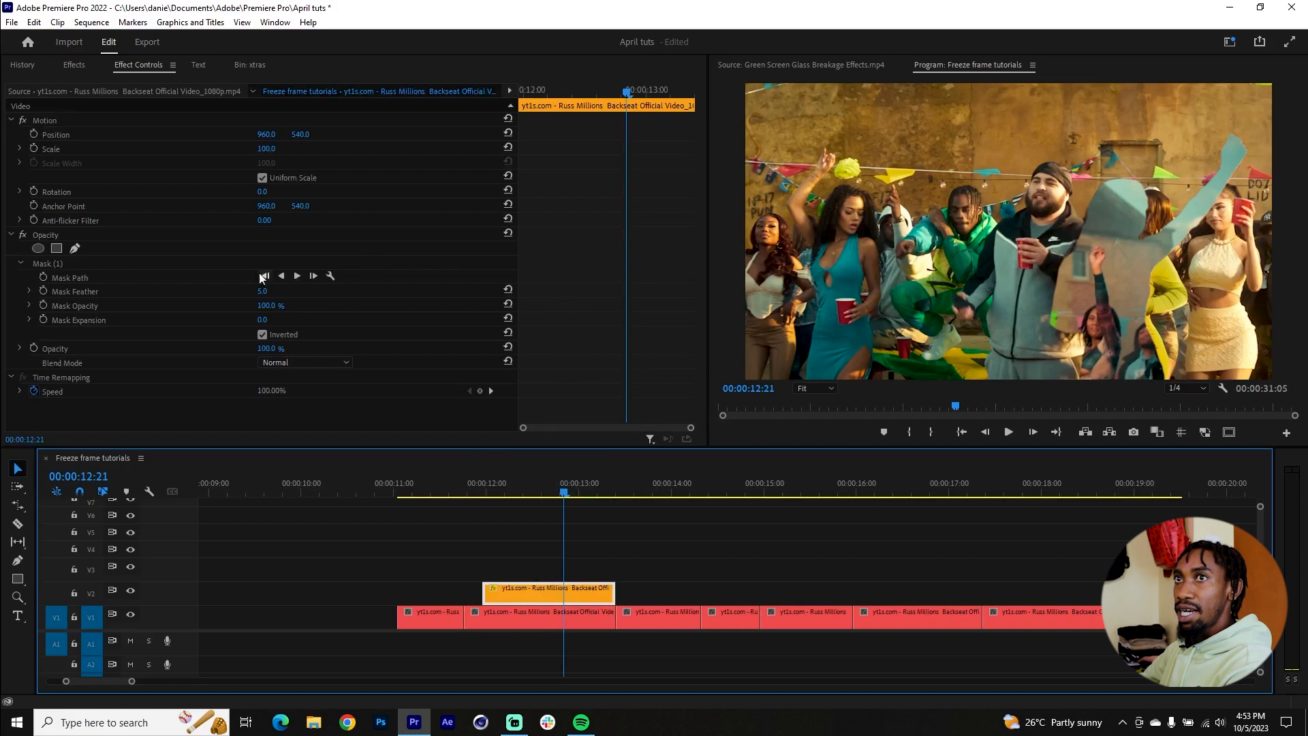
{"action": "left_click", "coordinate": [33, 133]}
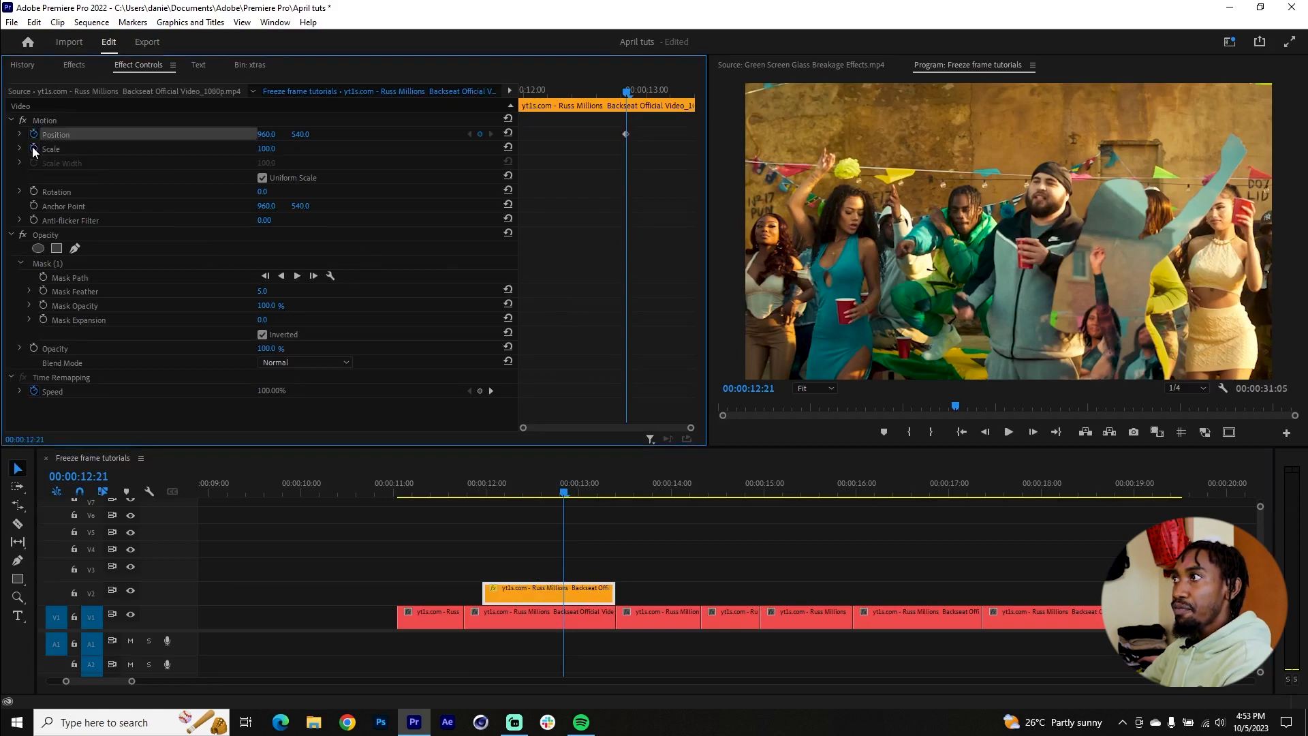
{"action": "left_click", "coordinate": [33, 148]}
{"action": "left_click_drag", "start_coordinate": [605, 128], "coordinate": [736, 164]}
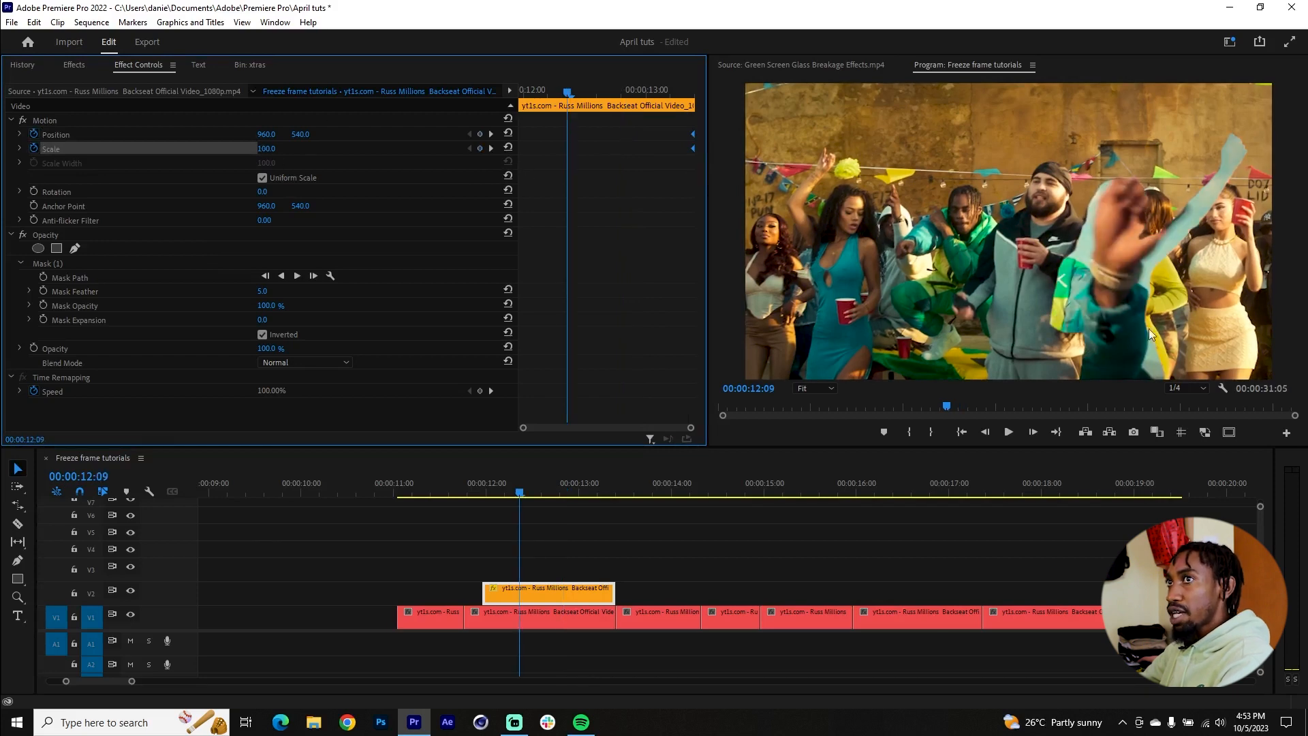
Step: At 00:00:12:09, set the V2 clip's Scale to 1173 and Position to about -3556, 303 so the cutout opening fills the frame
{"action": "left_click_drag", "start_coordinate": [265, 155], "coordinate": [280, 154]}
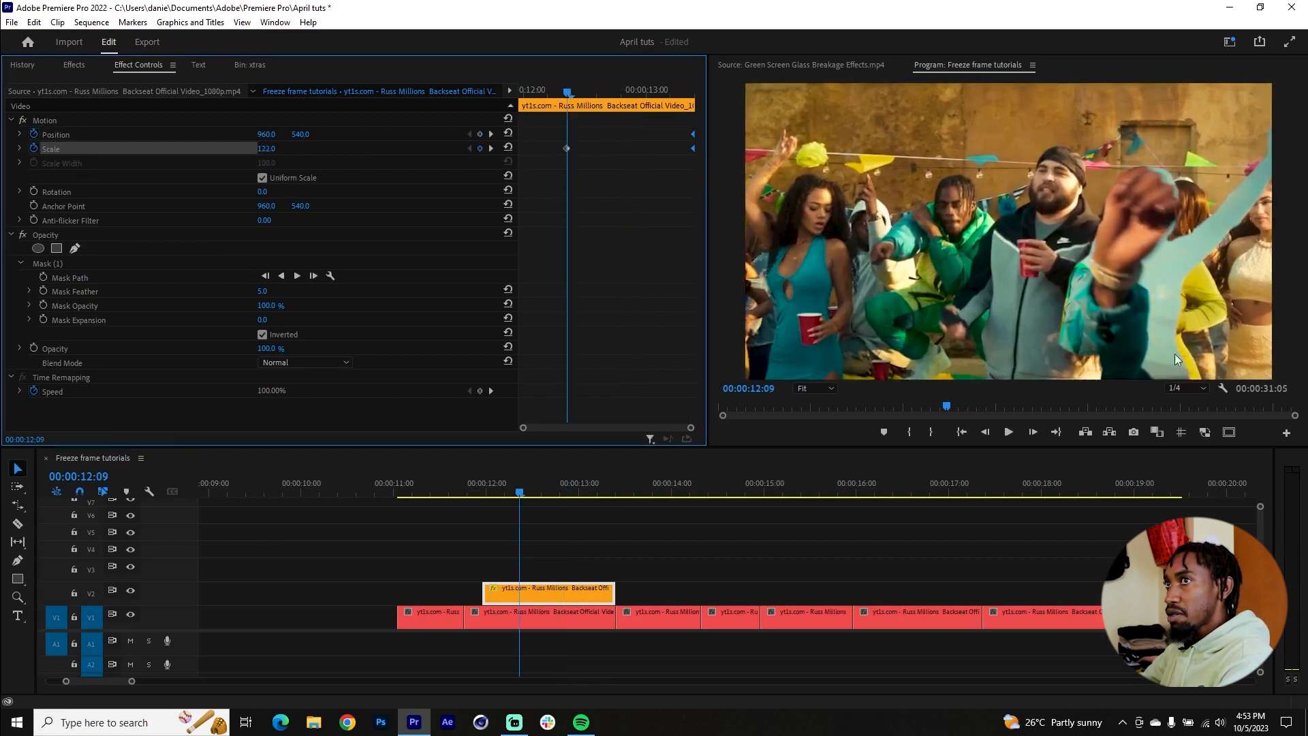
{"action": "left_click_drag", "start_coordinate": [262, 150], "coordinate": [3, 134]}
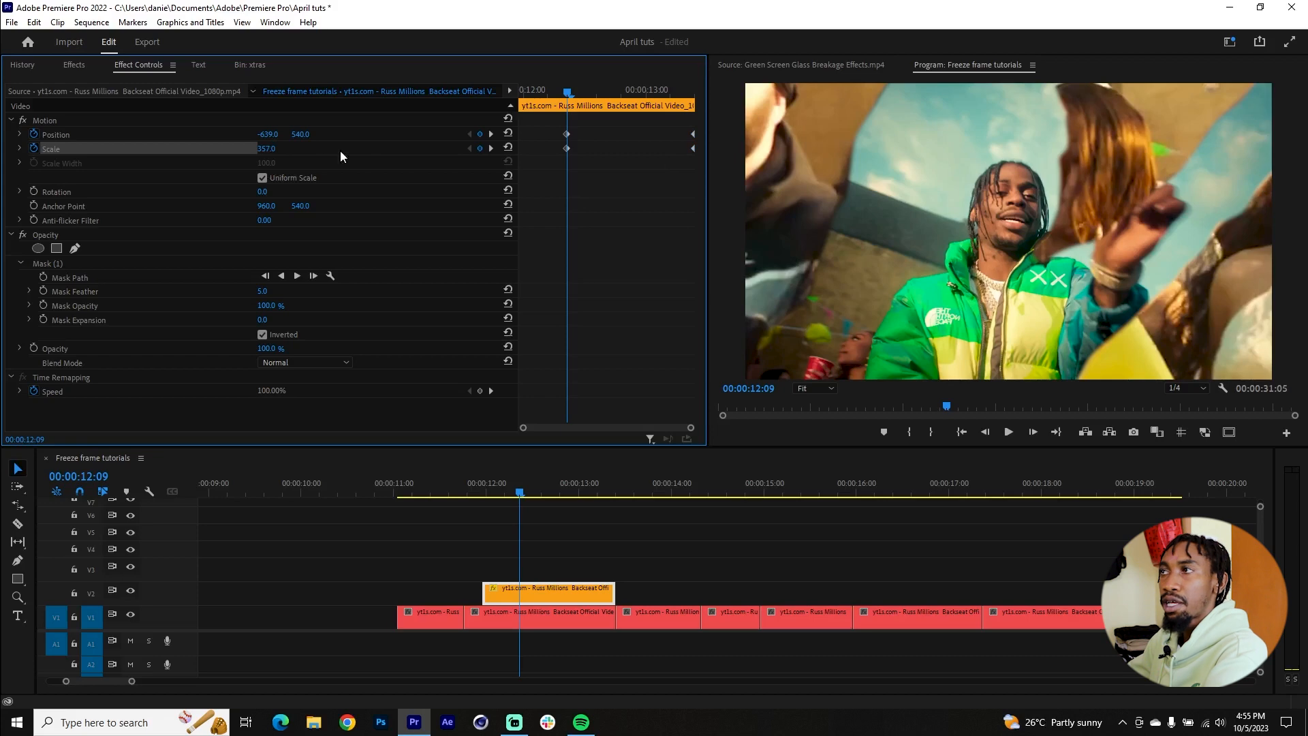
{"action": "left_click_drag", "start_coordinate": [266, 151], "coordinate": [293, 134]}
{"action": "mouse_move", "coordinate": [267, 148]}
{"action": "left_mouse_down"}
{"action": "mouse_move", "coordinate": [300, 149]}
{"action": "mouse_move", "coordinate": [252, 135]}
{"action": "left_mouse_up"}
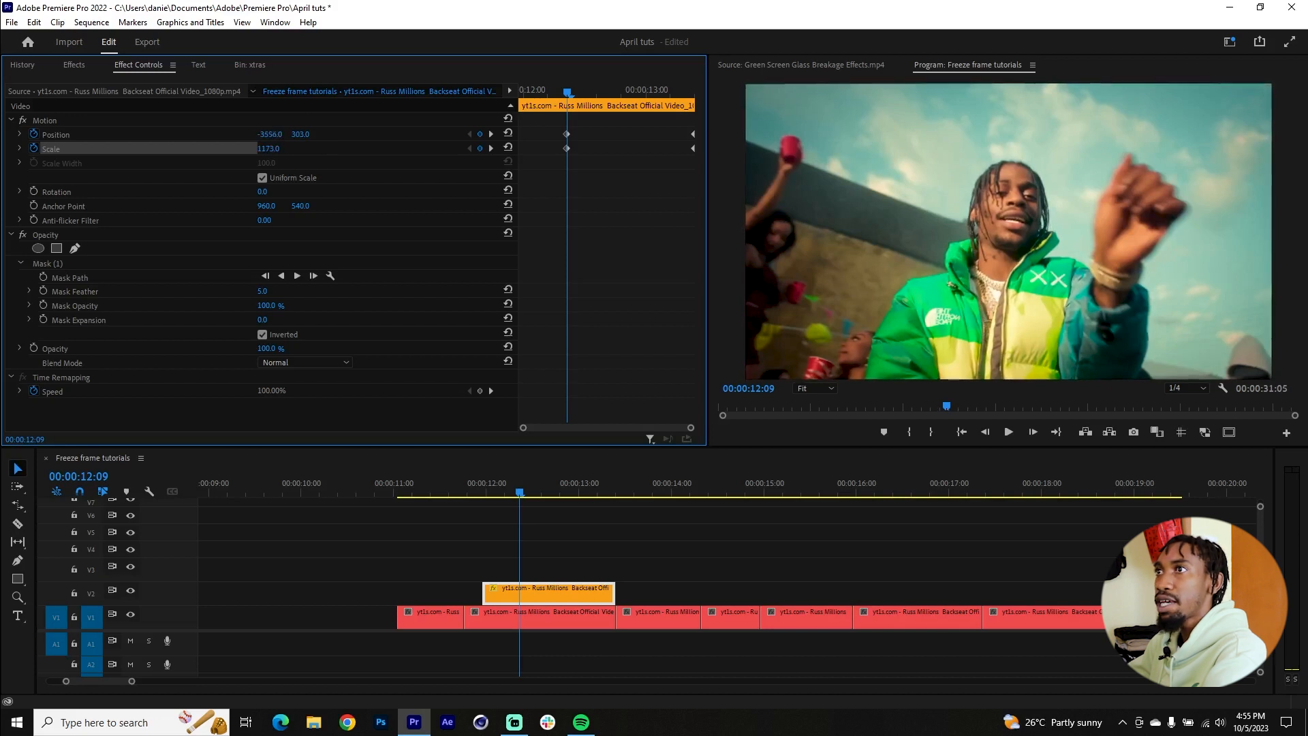
Step: Adjust the timing of the starting Position and Scale keyframes on the V2 clip around 00:00:12:09
{"action": "left_click_drag", "start_coordinate": [589, 124], "coordinate": [515, 191]}
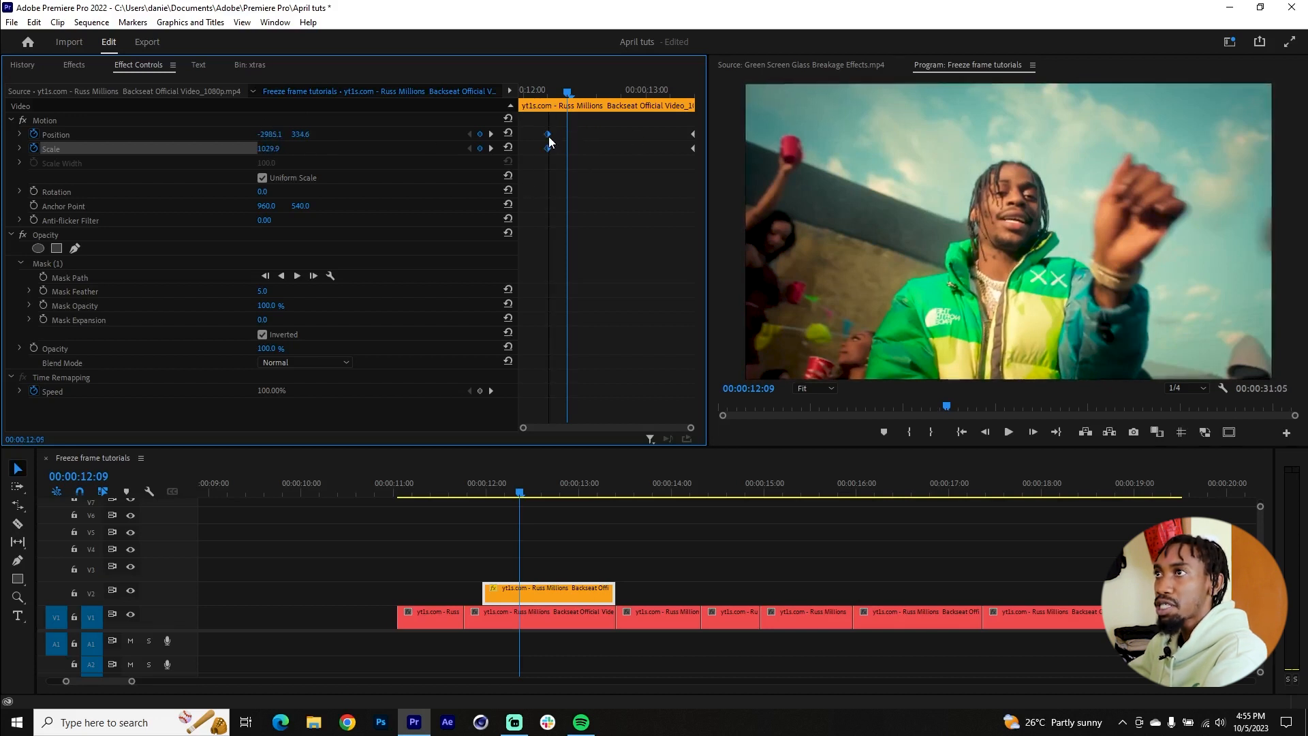
{"action": "left_click", "coordinate": [481, 488]}
{"action": "left_click", "coordinate": [530, 490]}
{"action": "mouse_move", "coordinate": [531, 494]}
{"action": "left_mouse_down"}
{"action": "mouse_move", "coordinate": [636, 495]}
{"action": "mouse_move", "coordinate": [513, 509]}
{"action": "left_mouse_up"}
{"action": "left_click", "coordinate": [521, 596]}
{"action": "left_click_drag", "start_coordinate": [585, 129], "coordinate": [537, 171]}
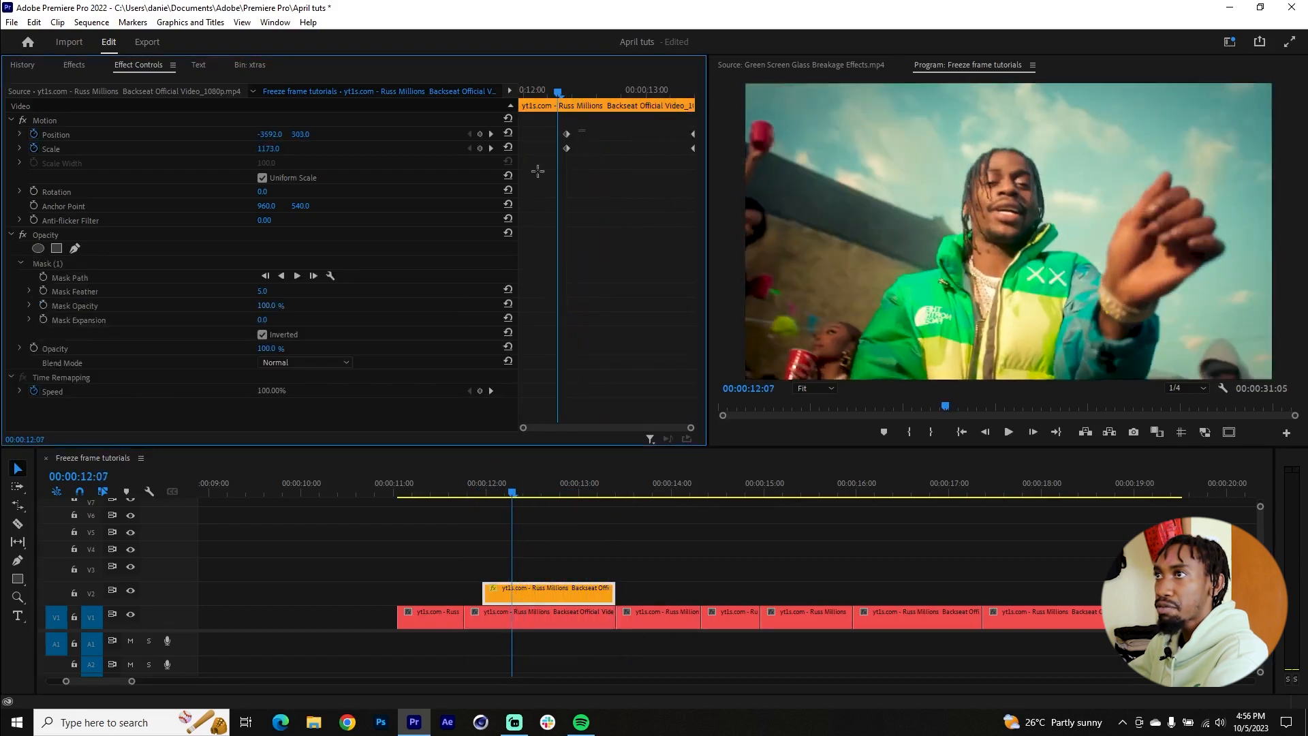
Step: Apply Ease Out temporal interpolation to the starting Position and Scale keyframes of the V2 clip
{"action": "left_click_drag", "start_coordinate": [579, 496], "coordinate": [613, 502]}
{"action": "left_click", "coordinate": [597, 591]}
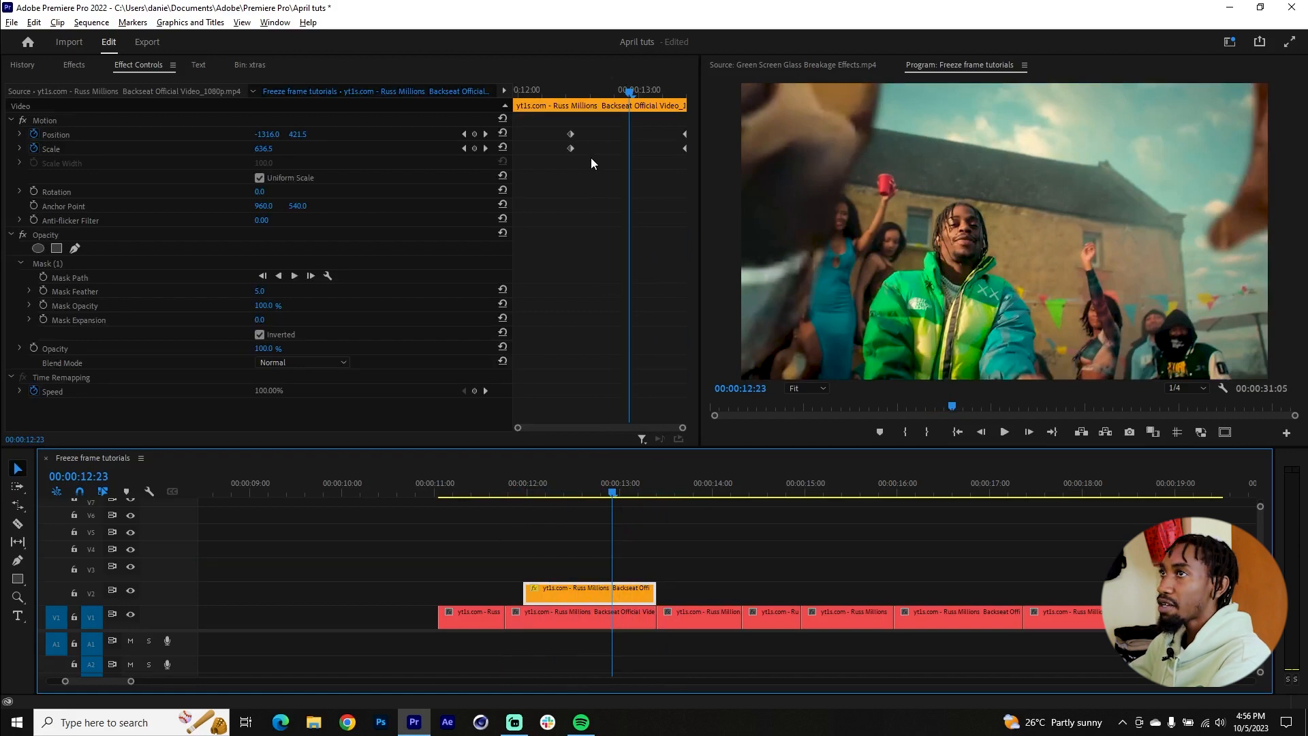
{"action": "left_click_drag", "start_coordinate": [587, 127], "coordinate": [549, 182]}
{"action": "right_click", "coordinate": [571, 150]}
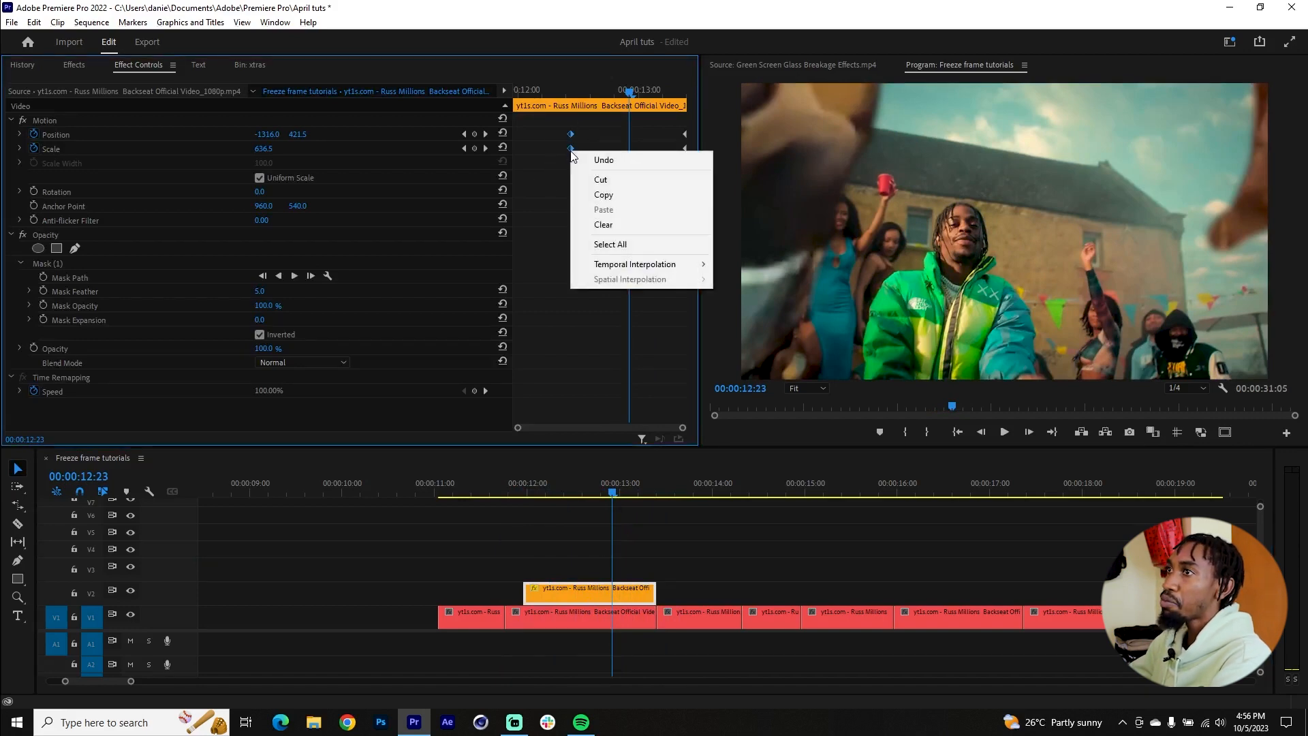
{"action": "mouse_move", "coordinate": [643, 264]}
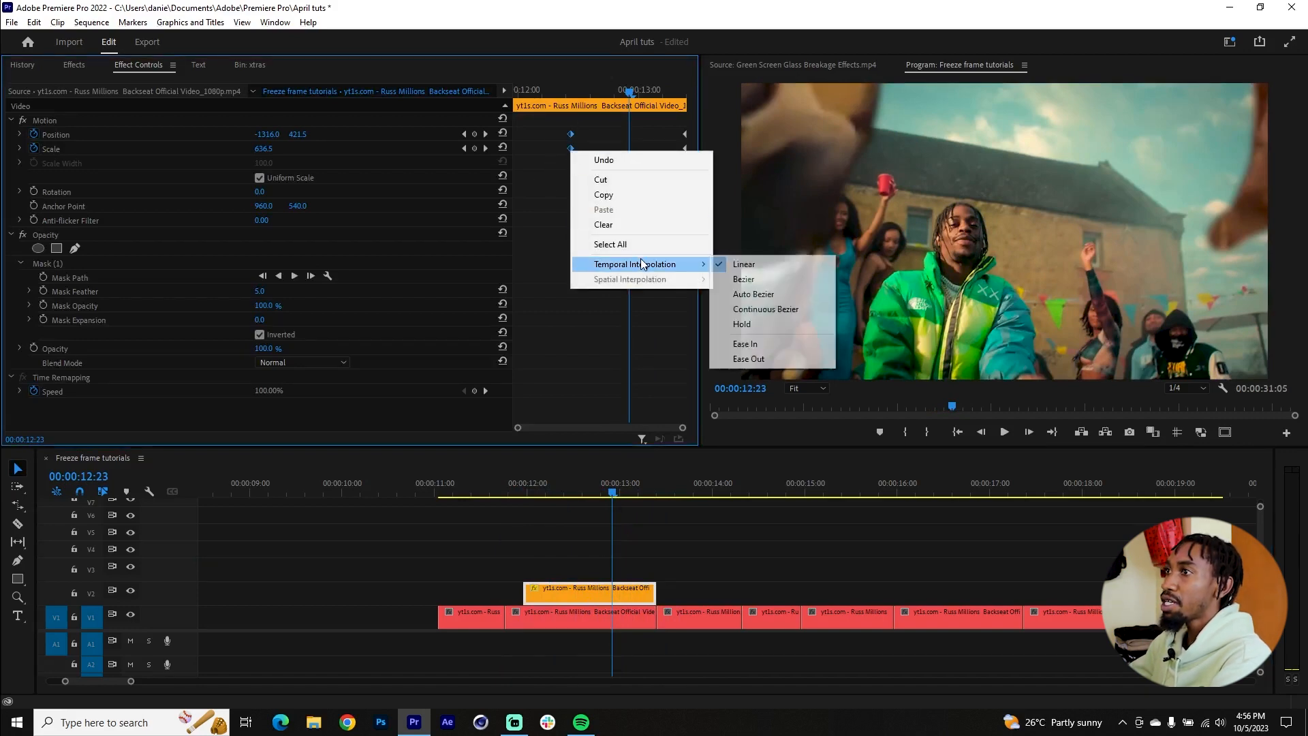
{"action": "left_click", "coordinate": [745, 360]}
Step: Apply Ease In temporal interpolation to the ending Position and Scale keyframes of the V2 clip
{"action": "left_click_drag", "start_coordinate": [660, 122], "coordinate": [695, 164]}
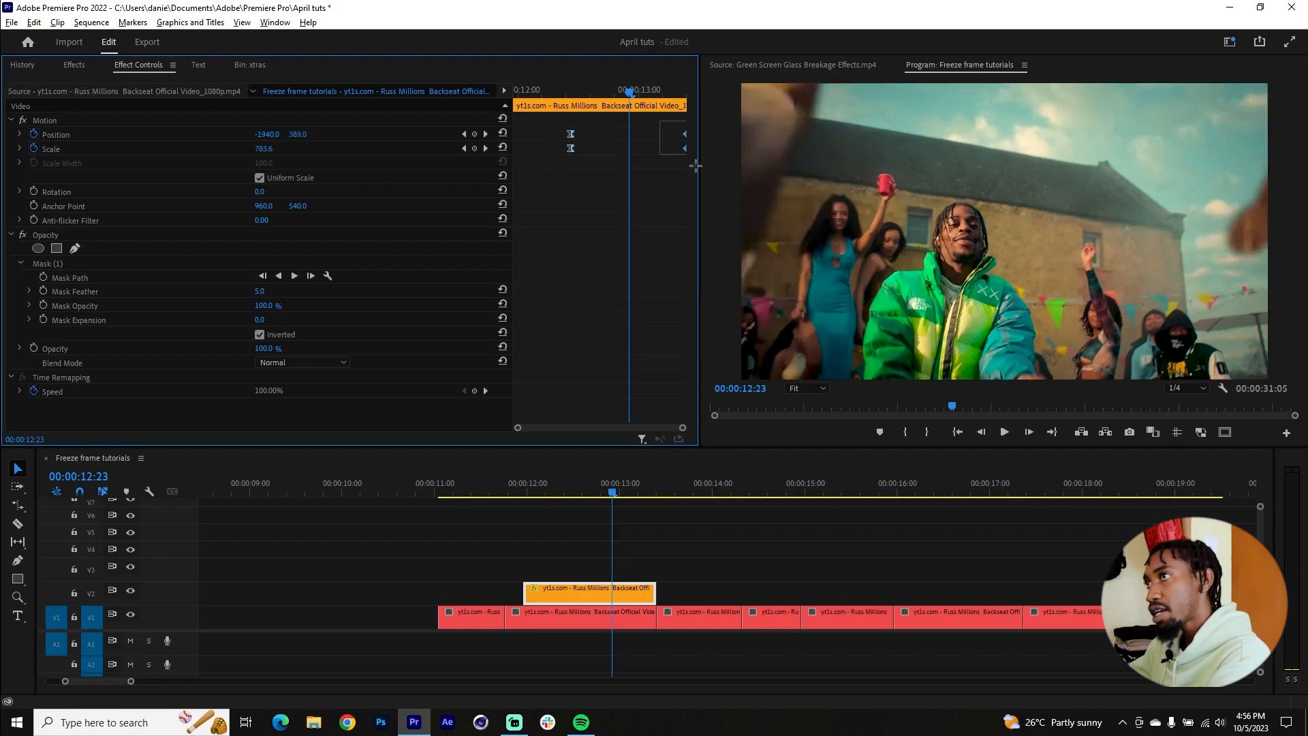
{"action": "right_click", "coordinate": [684, 145]}
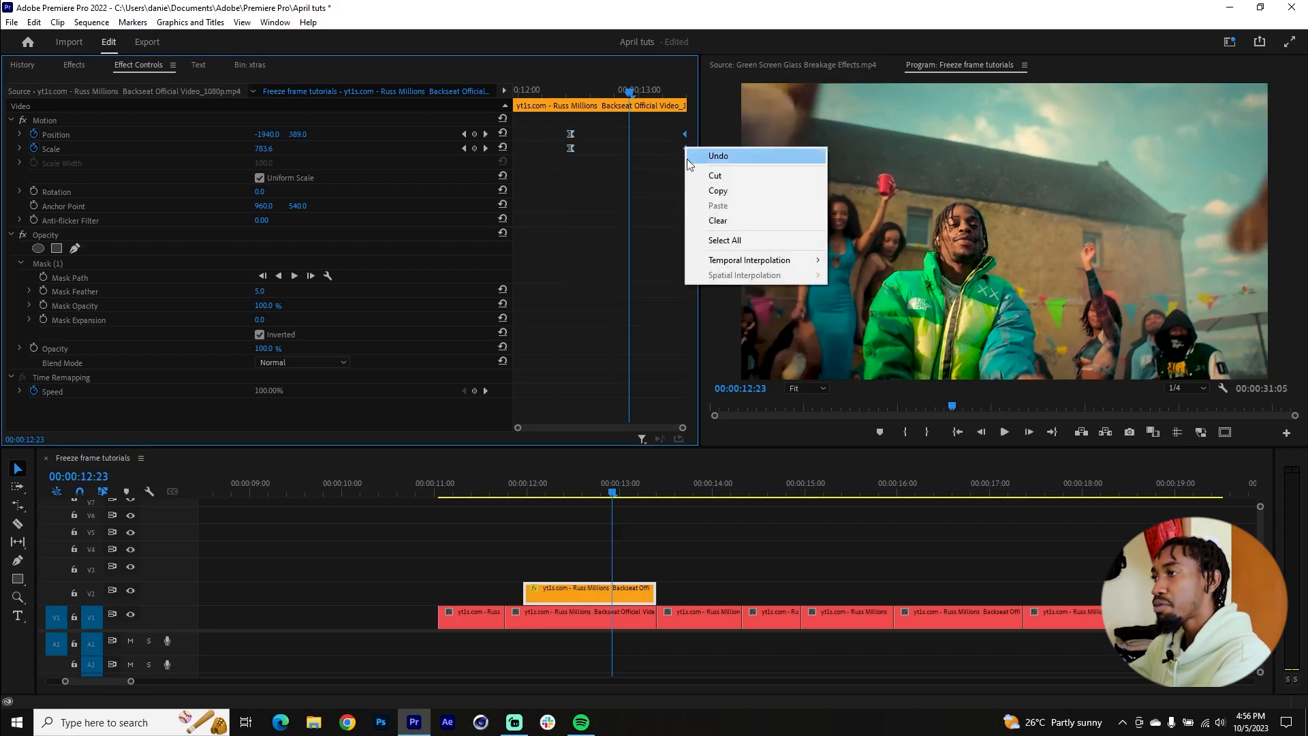
{"action": "mouse_move", "coordinate": [780, 262]}
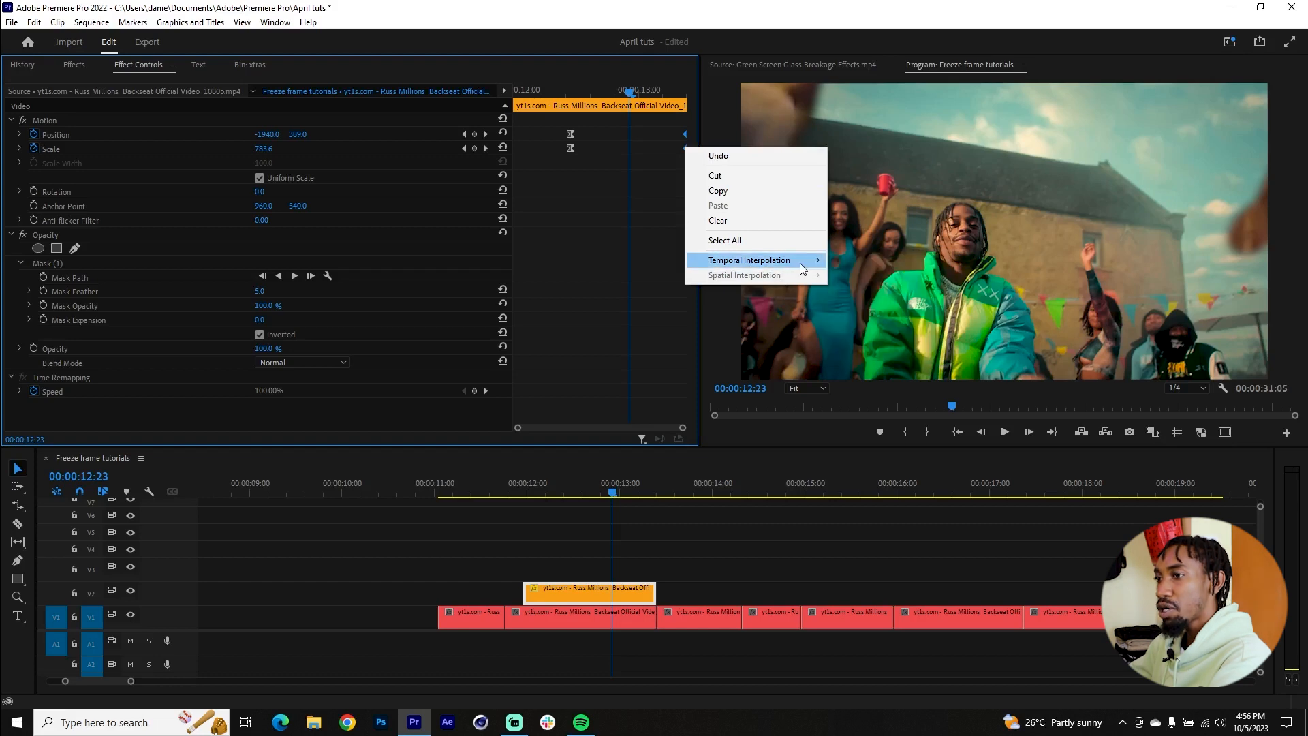
{"action": "left_click", "coordinate": [879, 340]}
Step: Play back and scrub the eased zoom-out transition from just before the V2 overlay into the following clip
{"action": "key", "text": "Up"}
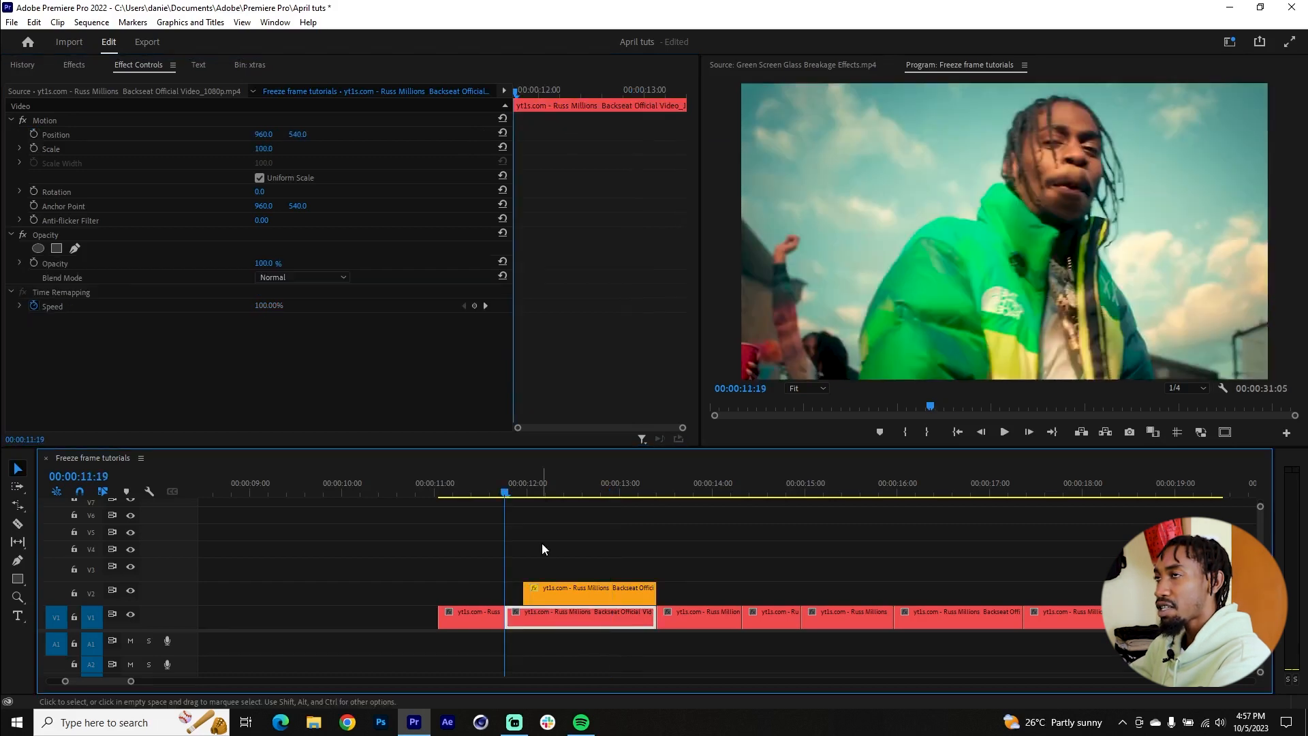
{"action": "key", "text": "space"}
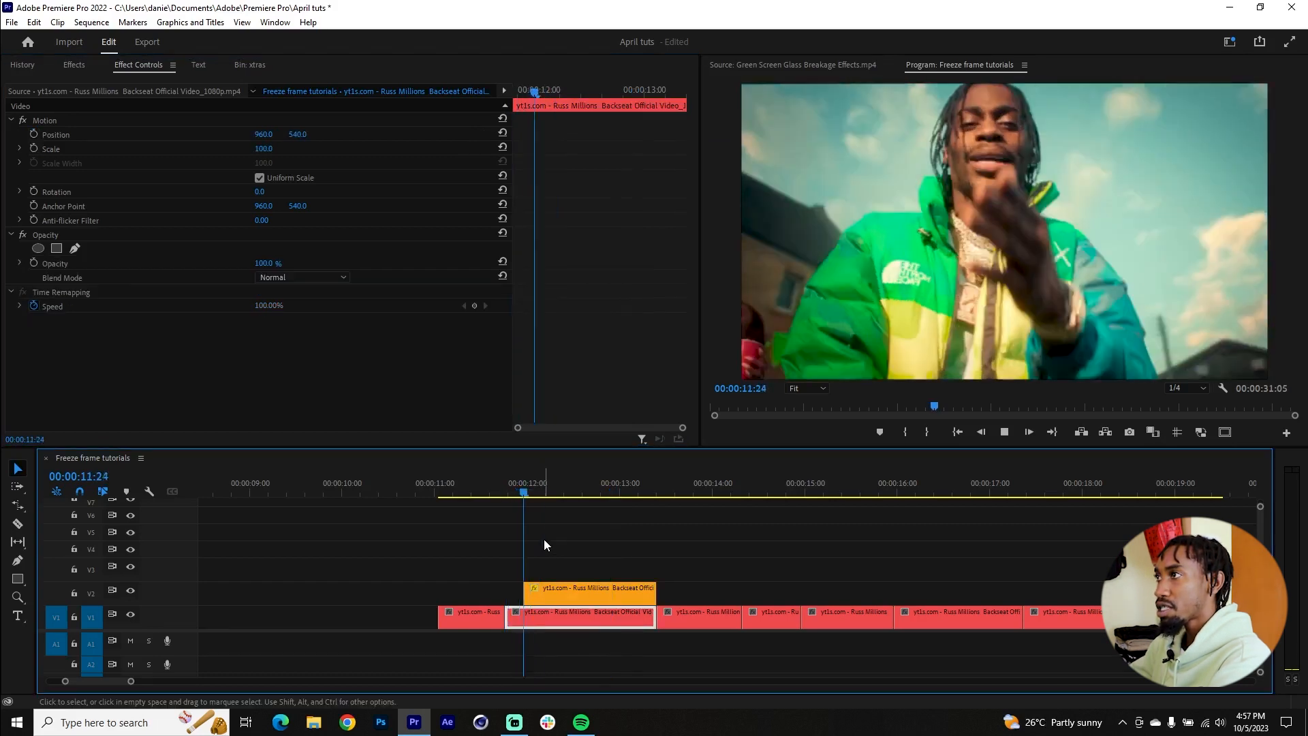
{"action": "left_click", "coordinate": [512, 482]}
{"action": "left_click", "coordinate": [576, 592]}
{"action": "scroll", "coordinate": [579, 556], "scroll_direction": "up", "scroll_amount": 1}
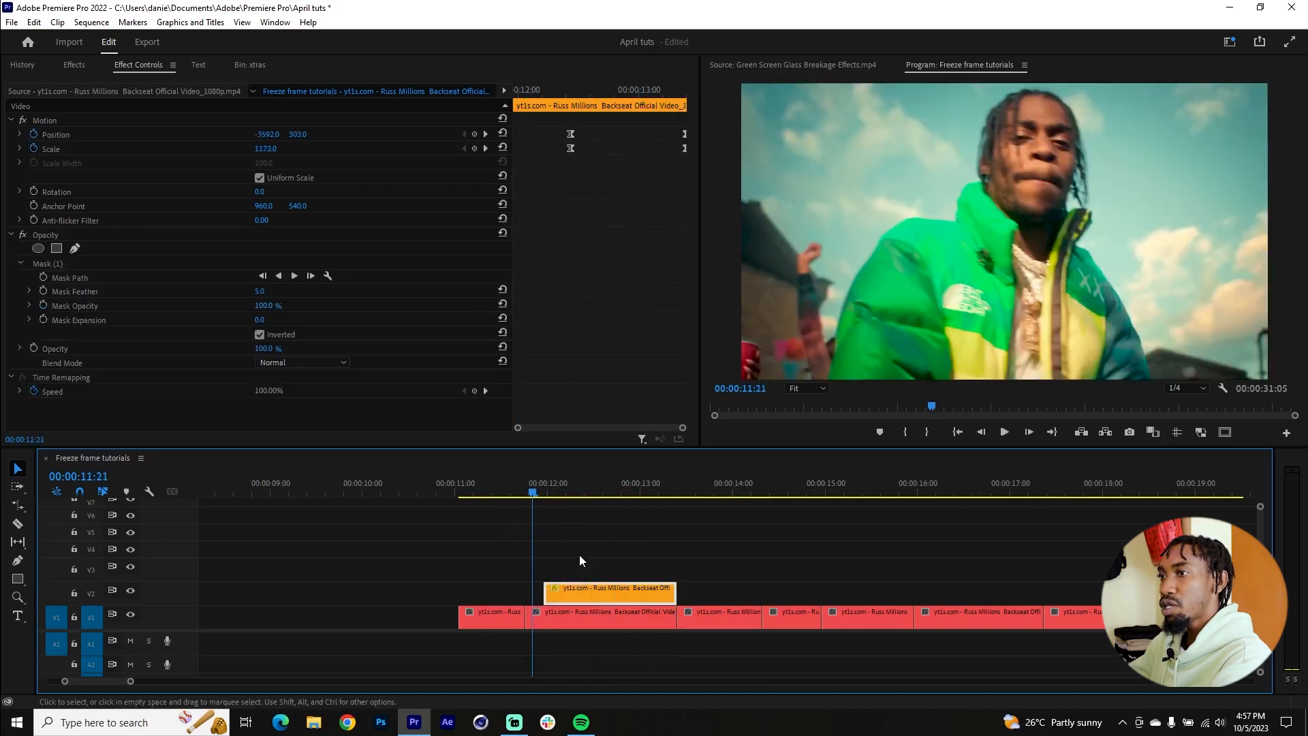
{"action": "left_click", "coordinate": [531, 488]}
{"action": "key", "text": "space"}
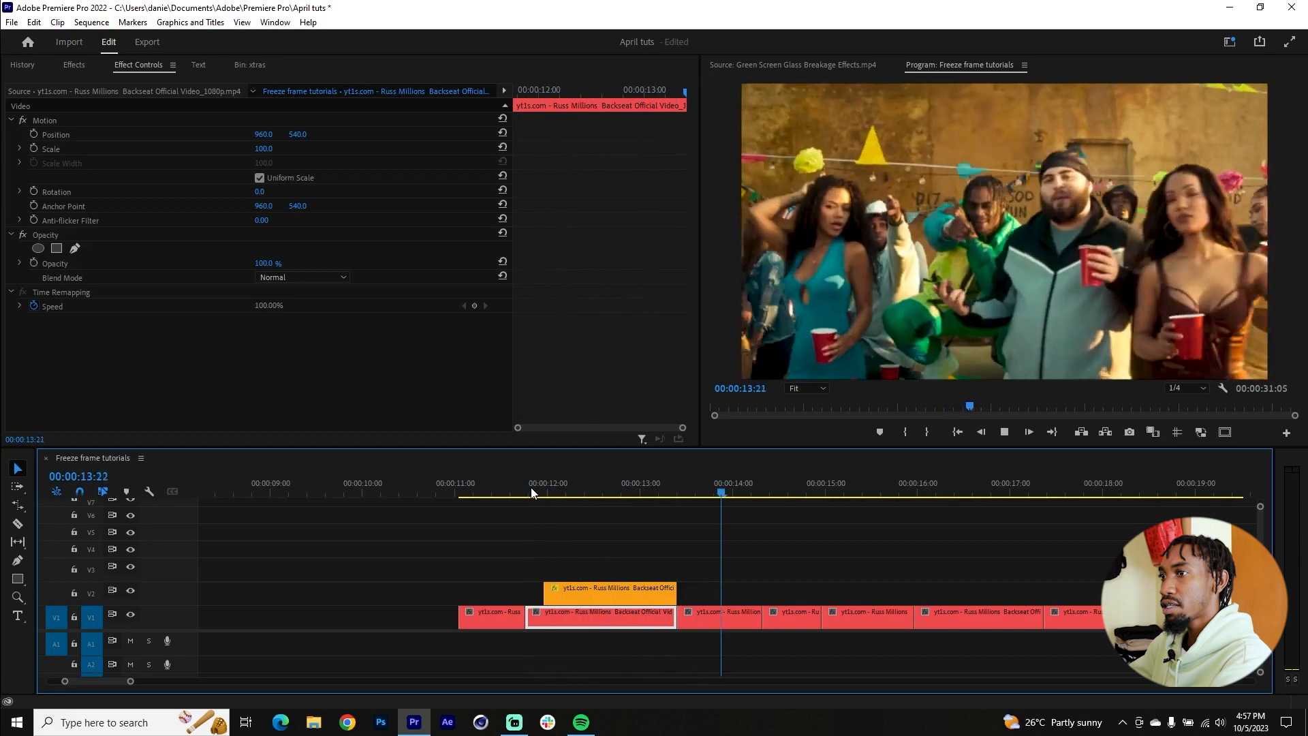
{"action": "left_click", "coordinate": [539, 487]}
{"action": "left_click_drag", "start_coordinate": [542, 485], "coordinate": [697, 501]}
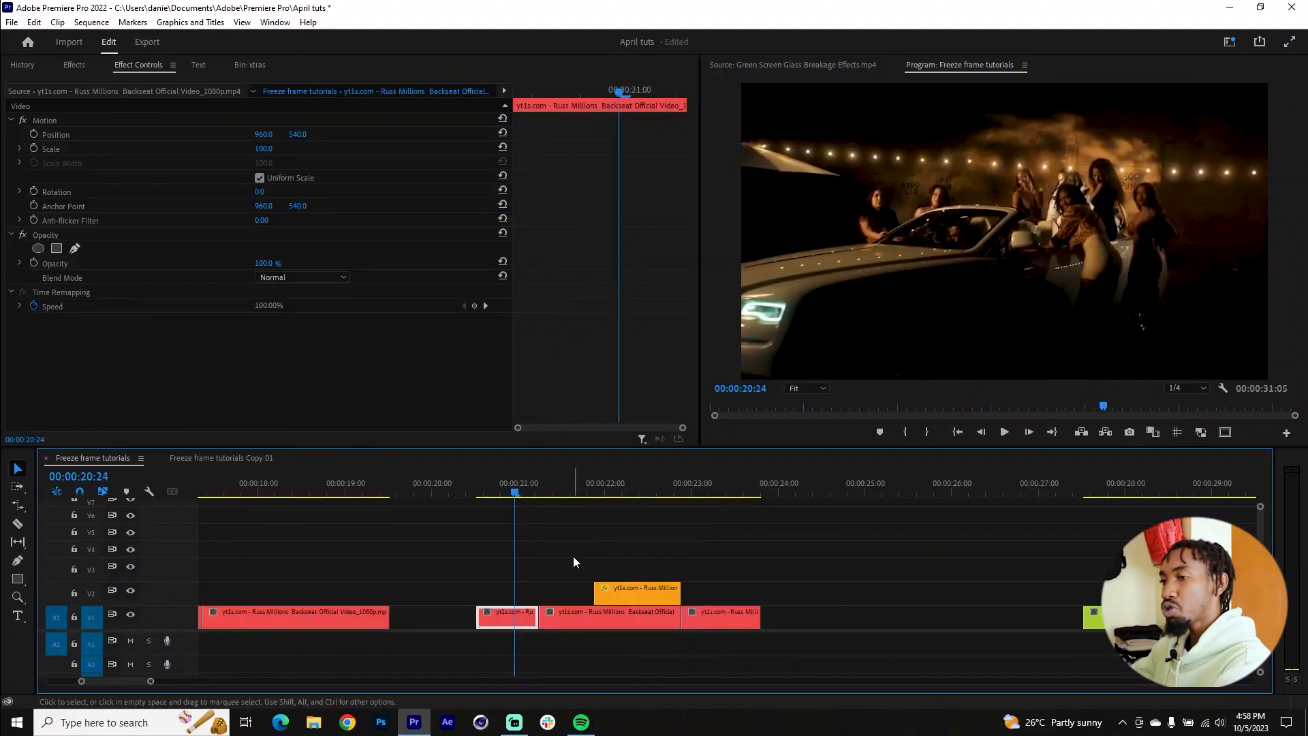
Step: In the section starting near 00:00:20:12, extend the start of the masked V2 clip back to align with the clip below it
{"action": "scroll", "coordinate": [587, 570], "scroll_direction": "down", "scroll_amount": 4}
{"action": "left_click_drag", "start_coordinate": [431, 482], "coordinate": [541, 517]}
{"action": "left_click_drag", "start_coordinate": [490, 591], "coordinate": [433, 591]}
Step: Nest the extended masked clip on V2, keeping the suggested sequence name
{"action": "left_click", "coordinate": [544, 588]}
{"action": "scroll", "coordinate": [458, 576], "scroll_direction": "up", "scroll_amount": 1}
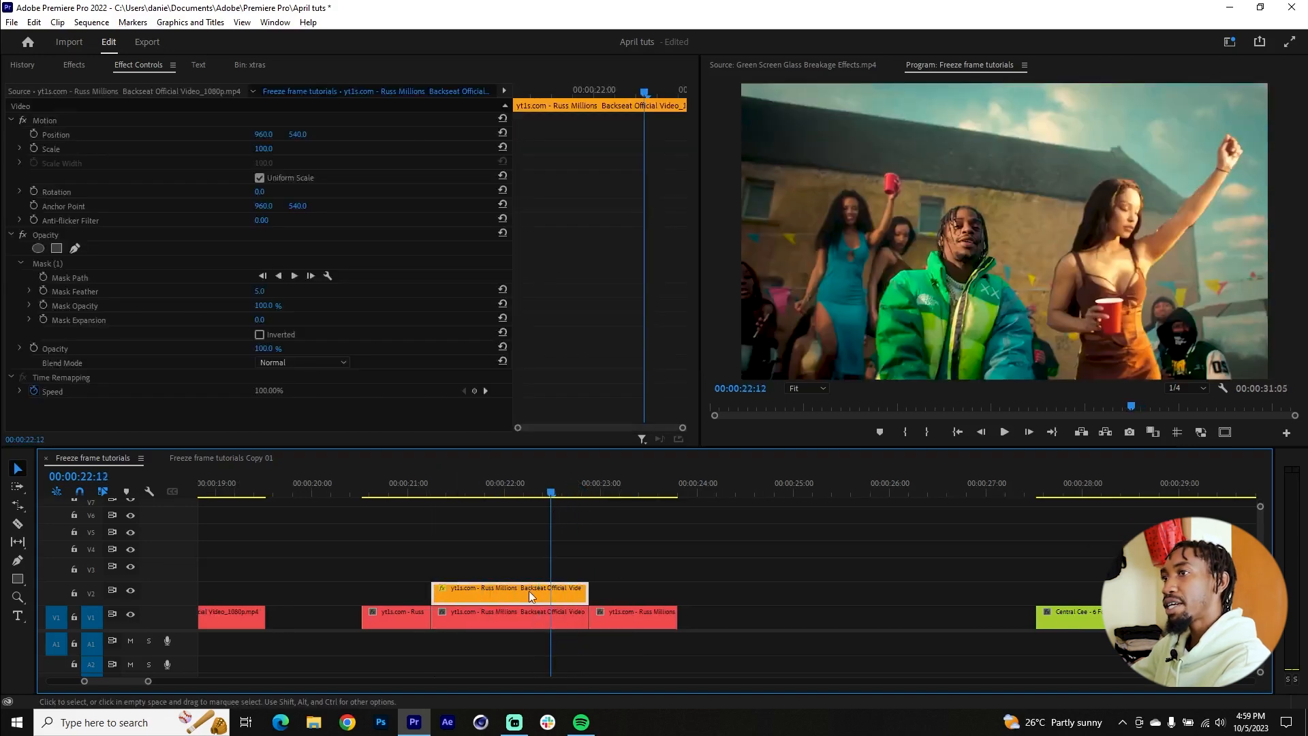
{"action": "right_click", "coordinate": [530, 591]}
{"action": "left_click", "coordinate": [612, 372]}
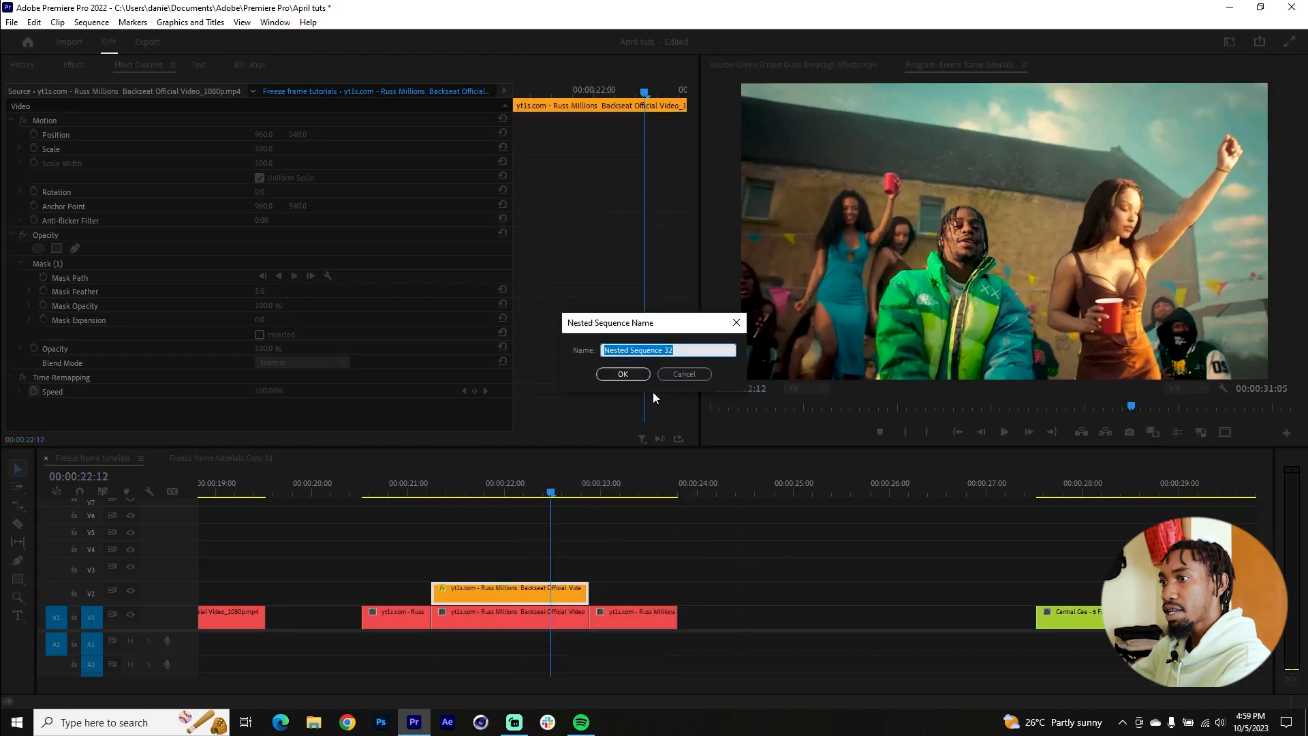
{"action": "left_click", "coordinate": [622, 376]}
Step: Find the Basic 3D effect and apply it to Nested Sequence 32
{"action": "left_click", "coordinate": [534, 590]}
{"action": "key", "text": "shift+7"}
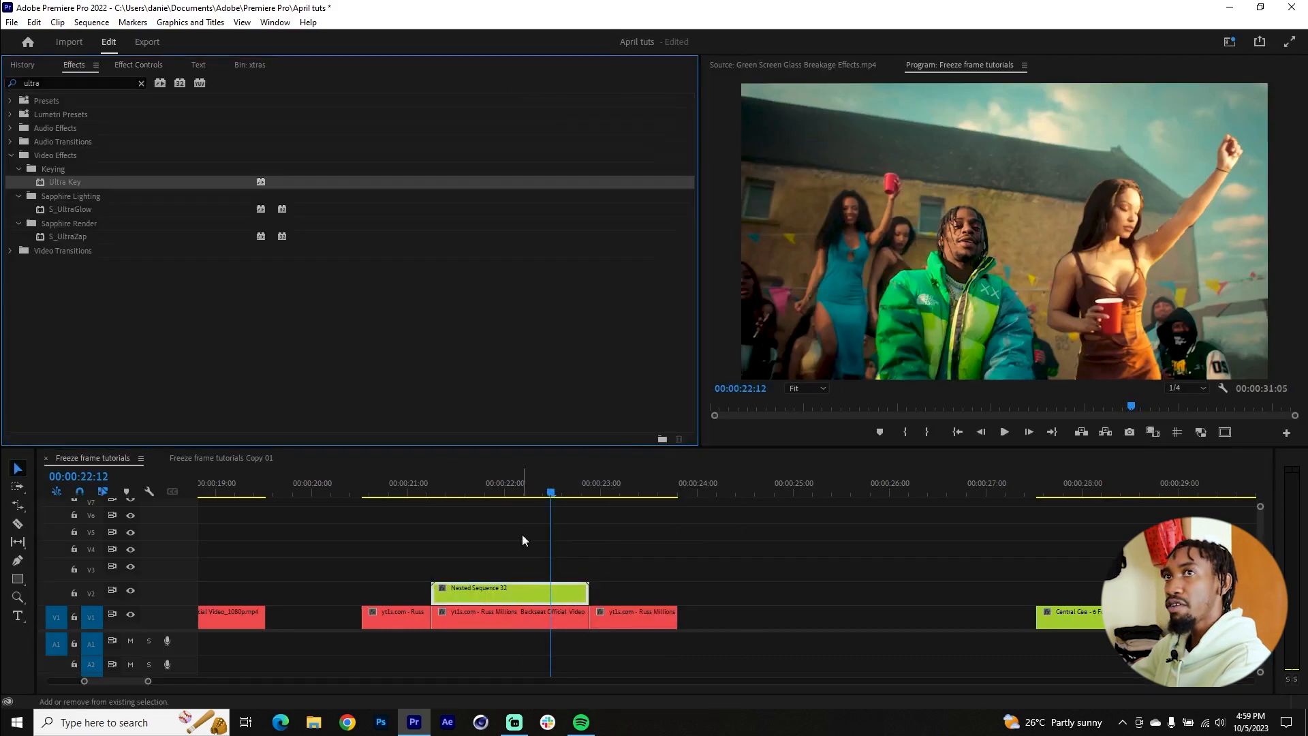
{"action": "double_click", "coordinate": [30, 85]}
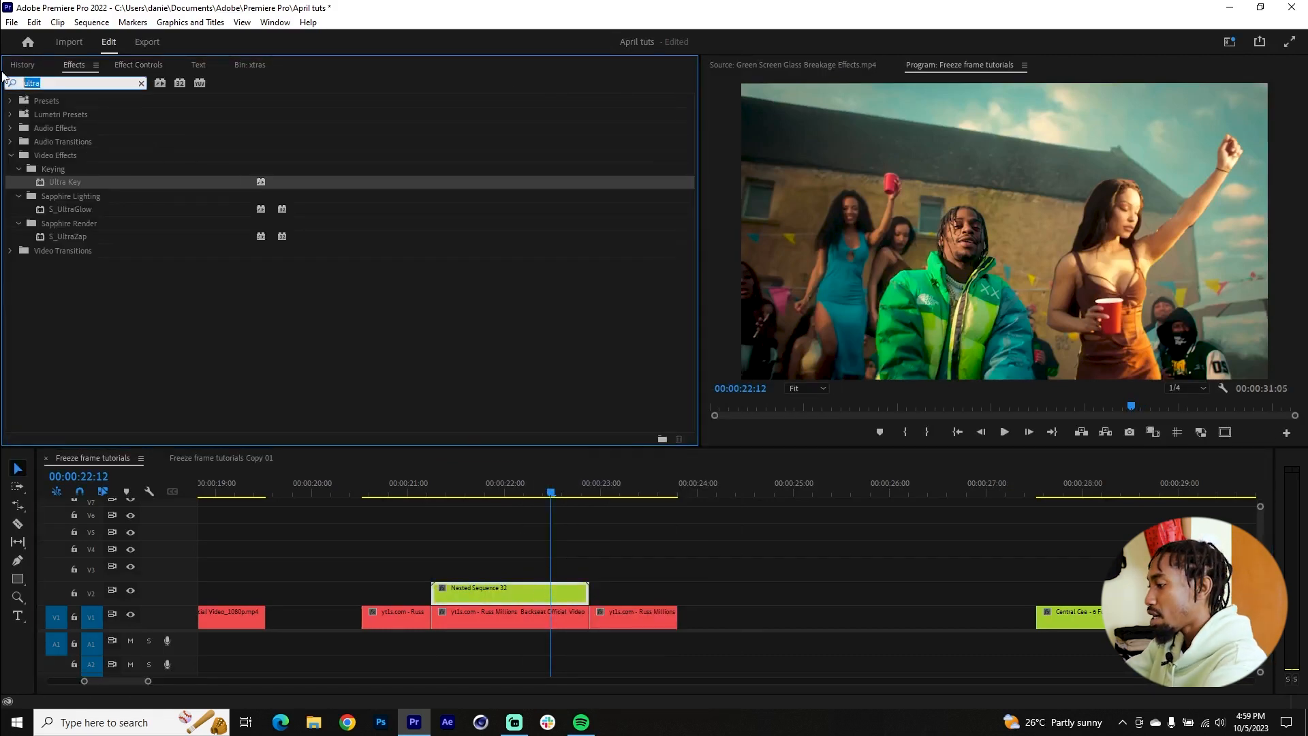
{"action": "type", "text": "basic 3"}
{"action": "left_click_drag", "start_coordinate": [63, 181], "coordinate": [507, 590]}
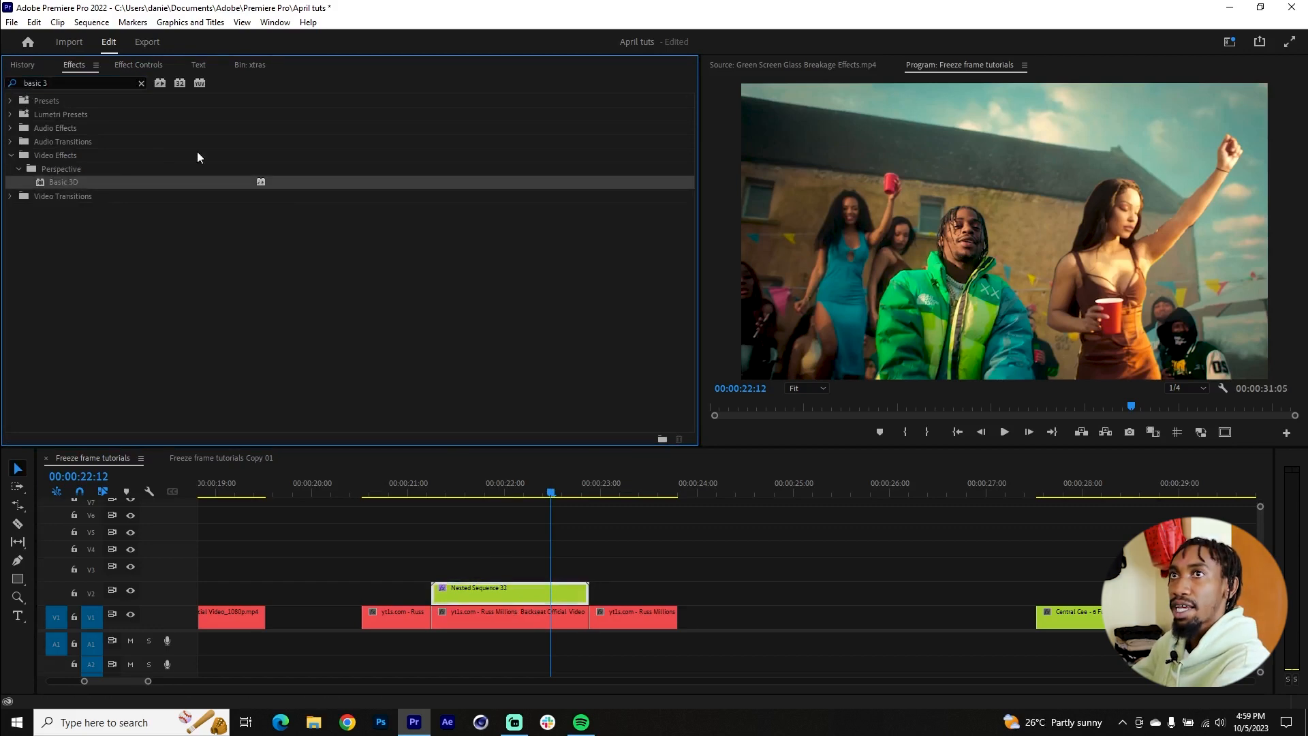
Step: Find the Fast Blur effect, apply it to Nested Sequence 32, and move the playhead to 00:00:22:06
{"action": "left_click_drag", "start_coordinate": [60, 84], "coordinate": [2, 80]}
{"action": "type", "text": "fast blu"}
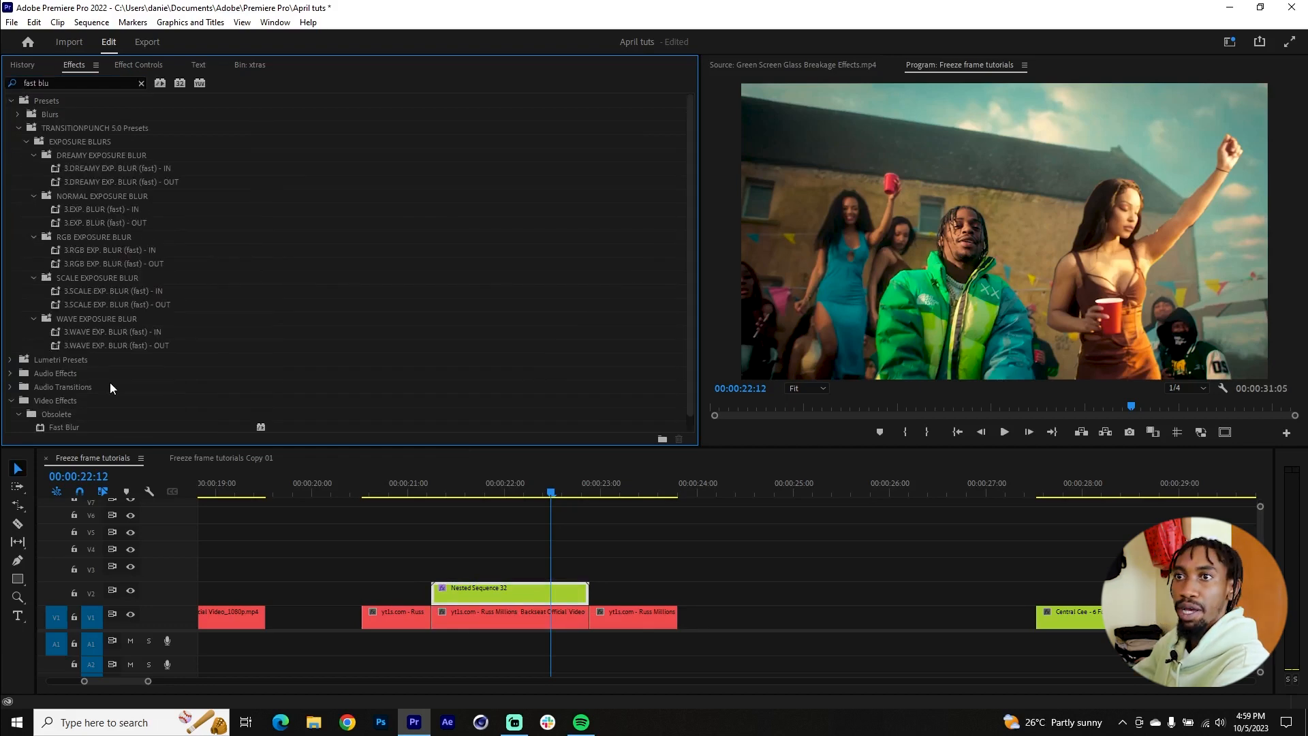
{"action": "scroll", "coordinate": [109, 387], "scroll_direction": "down", "scroll_amount": 1}
{"action": "left_click_drag", "start_coordinate": [41, 412], "coordinate": [507, 593]}
{"action": "left_click_drag", "start_coordinate": [558, 498], "coordinate": [531, 497]}
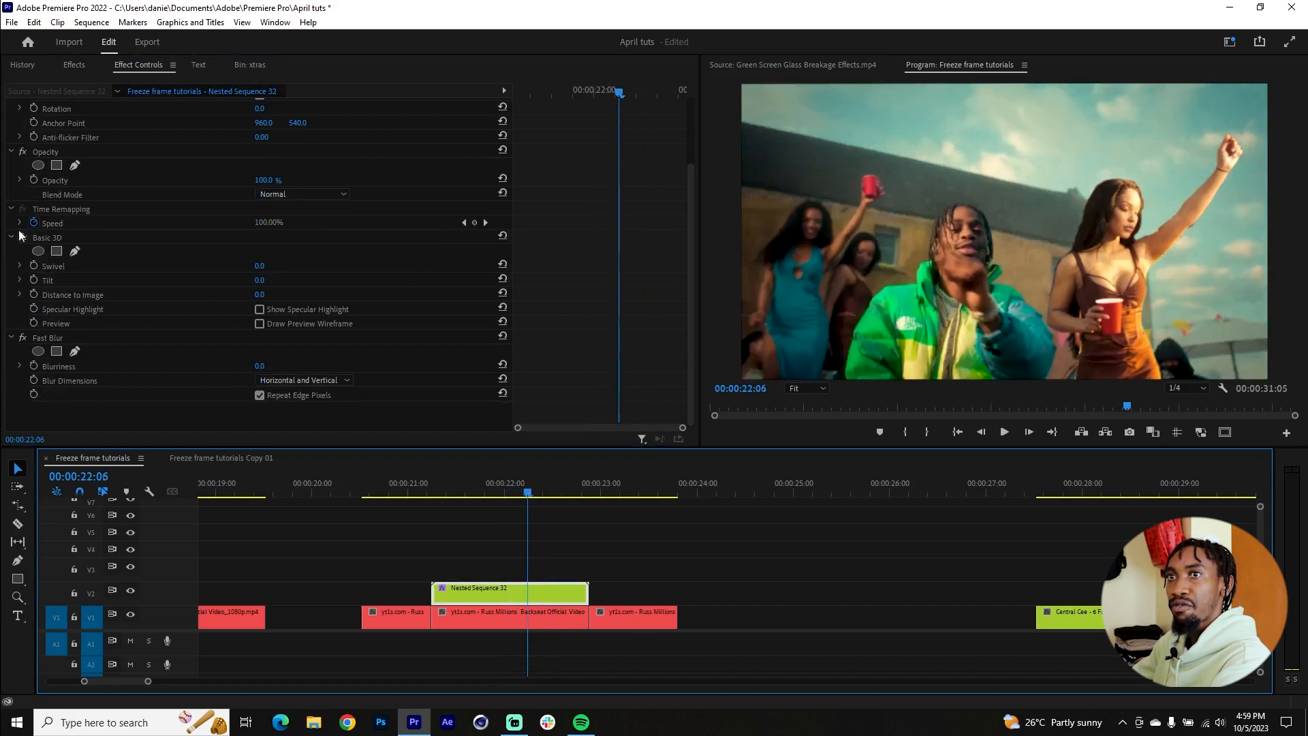
Step: Keyframe Basic 3D on Nested Sequence 32 from Swivel -53.0 and Tilt 63.0 at 00:00:21:18 to 0.0 for both at the clip's end
{"action": "left_click", "coordinate": [34, 265]}
{"action": "left_click", "coordinate": [34, 280]}
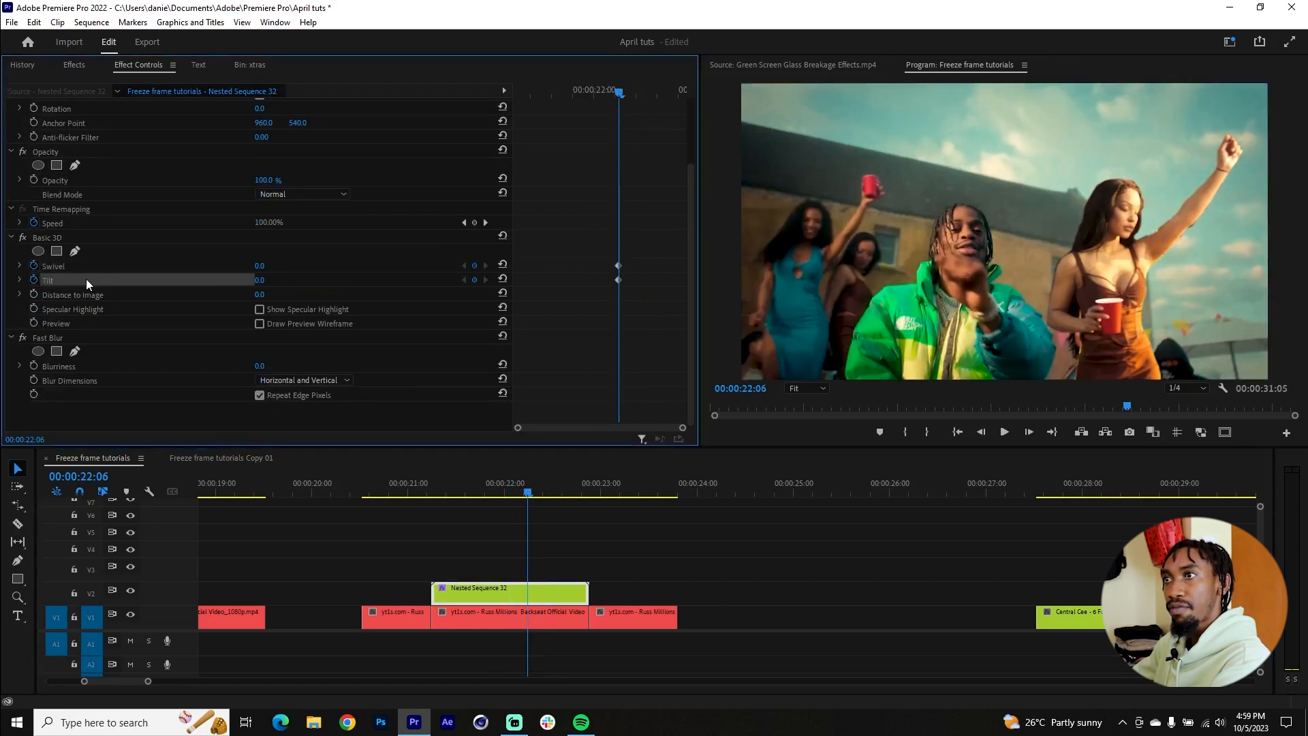
{"action": "left_click_drag", "start_coordinate": [633, 242], "coordinate": [693, 269]}
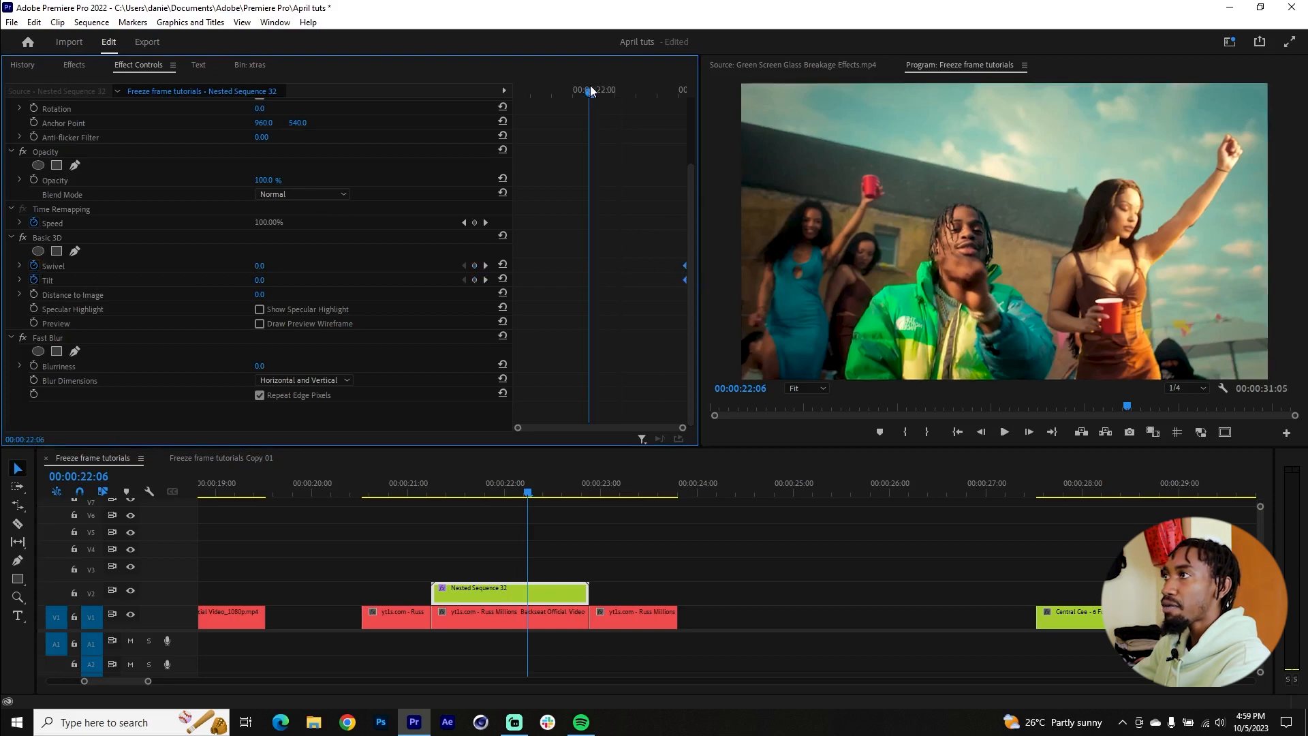
{"action": "left_click_drag", "start_coordinate": [594, 90], "coordinate": [564, 90]}
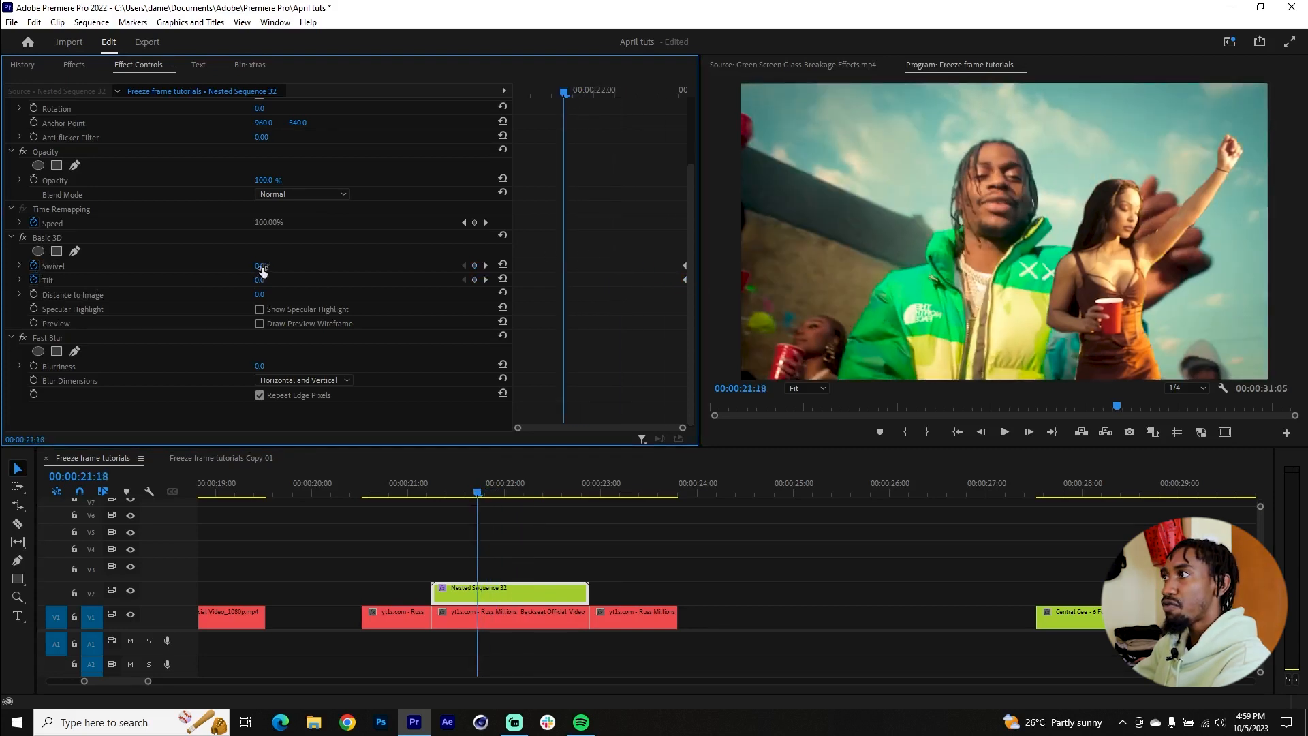
{"action": "mouse_move", "coordinate": [263, 266]}
{"action": "left_mouse_down"}
{"action": "mouse_move", "coordinate": [218, 266]}
{"action": "mouse_move", "coordinate": [289, 280]}
{"action": "mouse_move", "coordinate": [240, 265]}
{"action": "left_mouse_up"}
{"action": "mouse_move", "coordinate": [489, 487]}
{"action": "left_mouse_down"}
{"action": "mouse_move", "coordinate": [559, 484]}
{"action": "mouse_move", "coordinate": [471, 475]}
{"action": "mouse_move", "coordinate": [547, 480]}
{"action": "mouse_move", "coordinate": [507, 481]}
{"action": "left_mouse_up"}
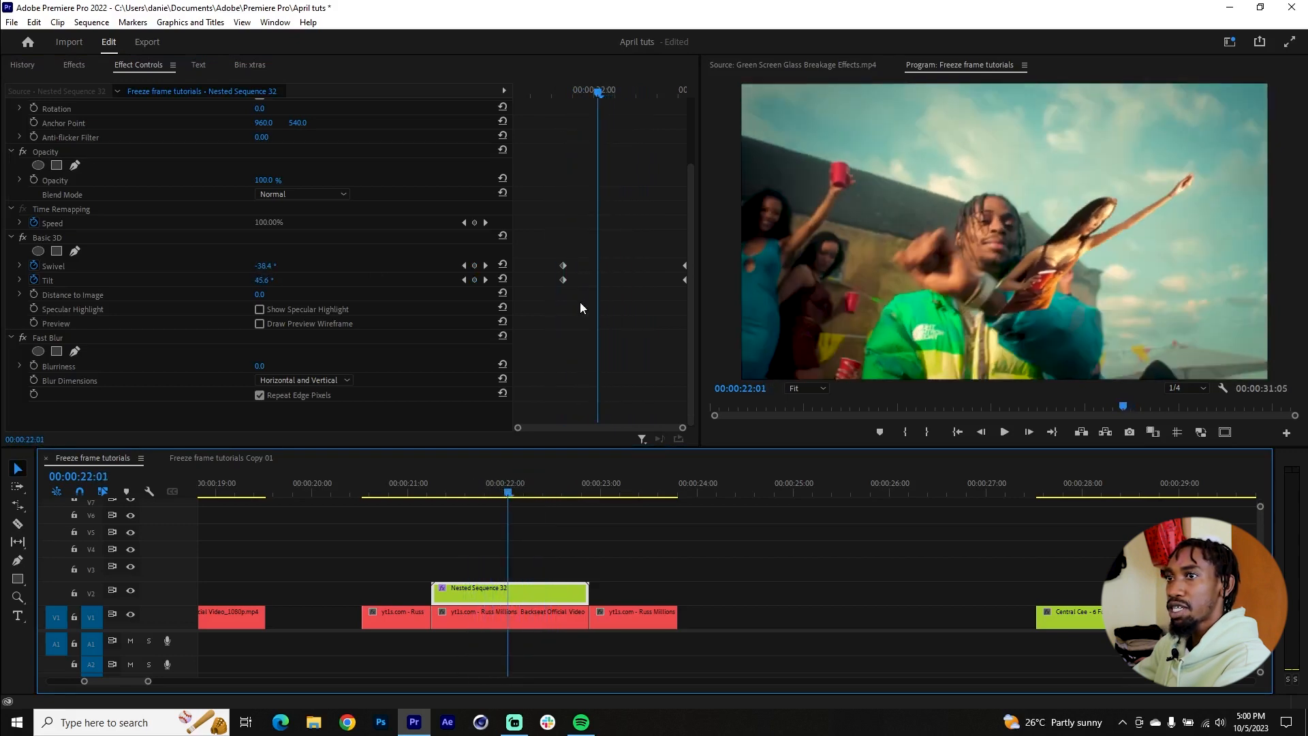
Step: Keyframe Fast Blur Blurriness from 10.0, aligned with the starting Swivel and Tilt keyframes, to 0.0 at the clip's end
{"action": "left_click", "coordinate": [41, 345]}
{"action": "left_click", "coordinate": [32, 365]}
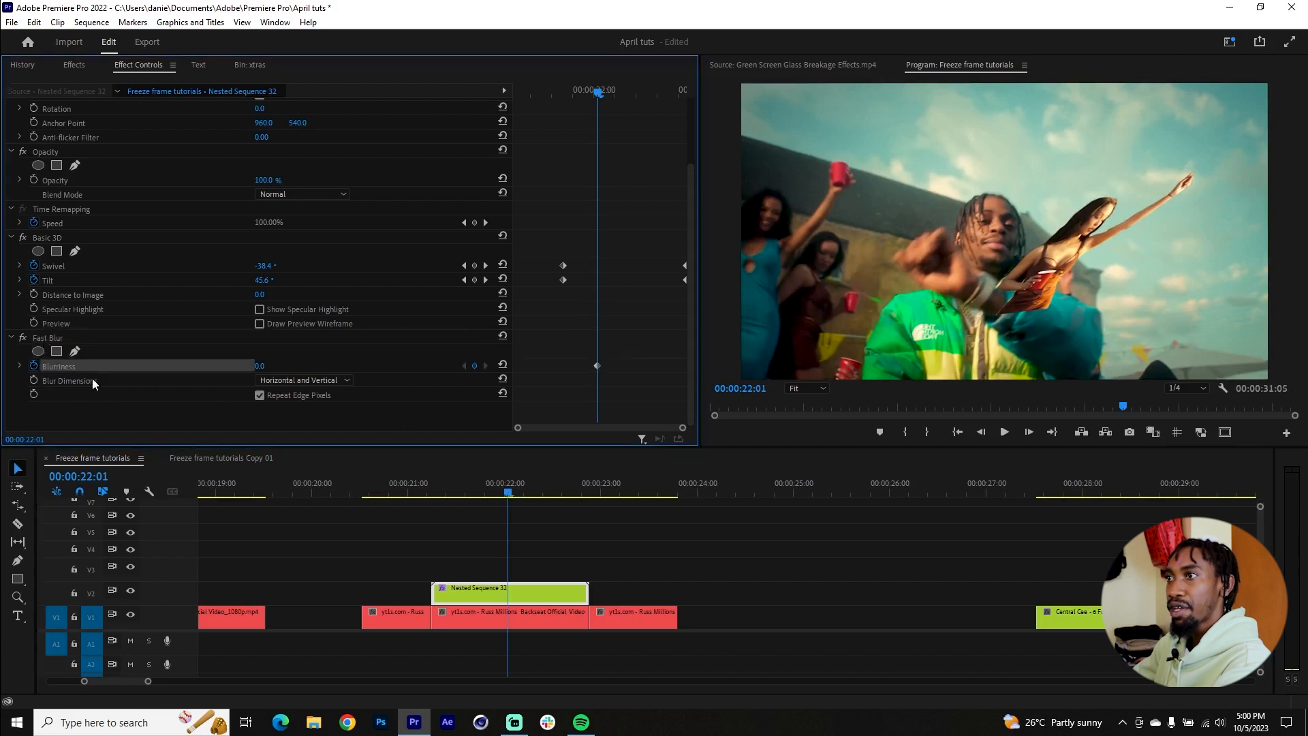
{"action": "left_click_drag", "start_coordinate": [596, 368], "coordinate": [705, 365]}
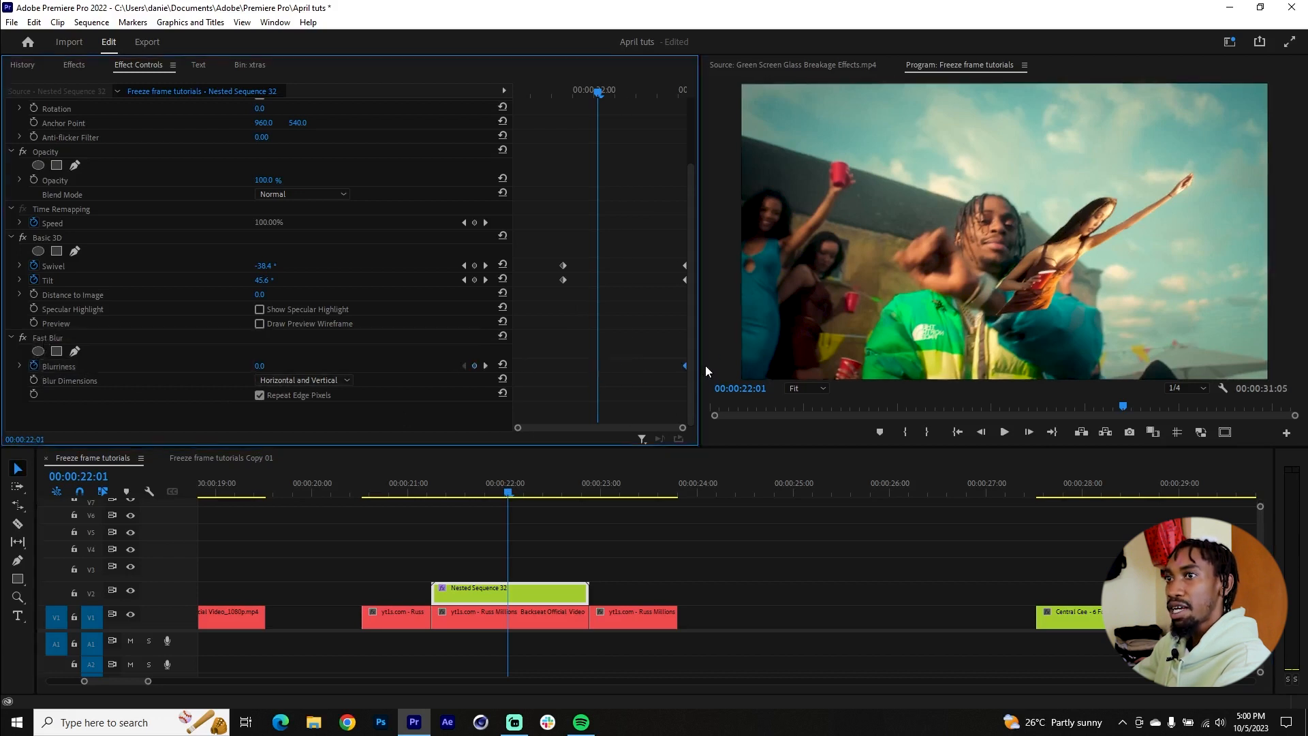
{"action": "left_click", "coordinate": [262, 366]}
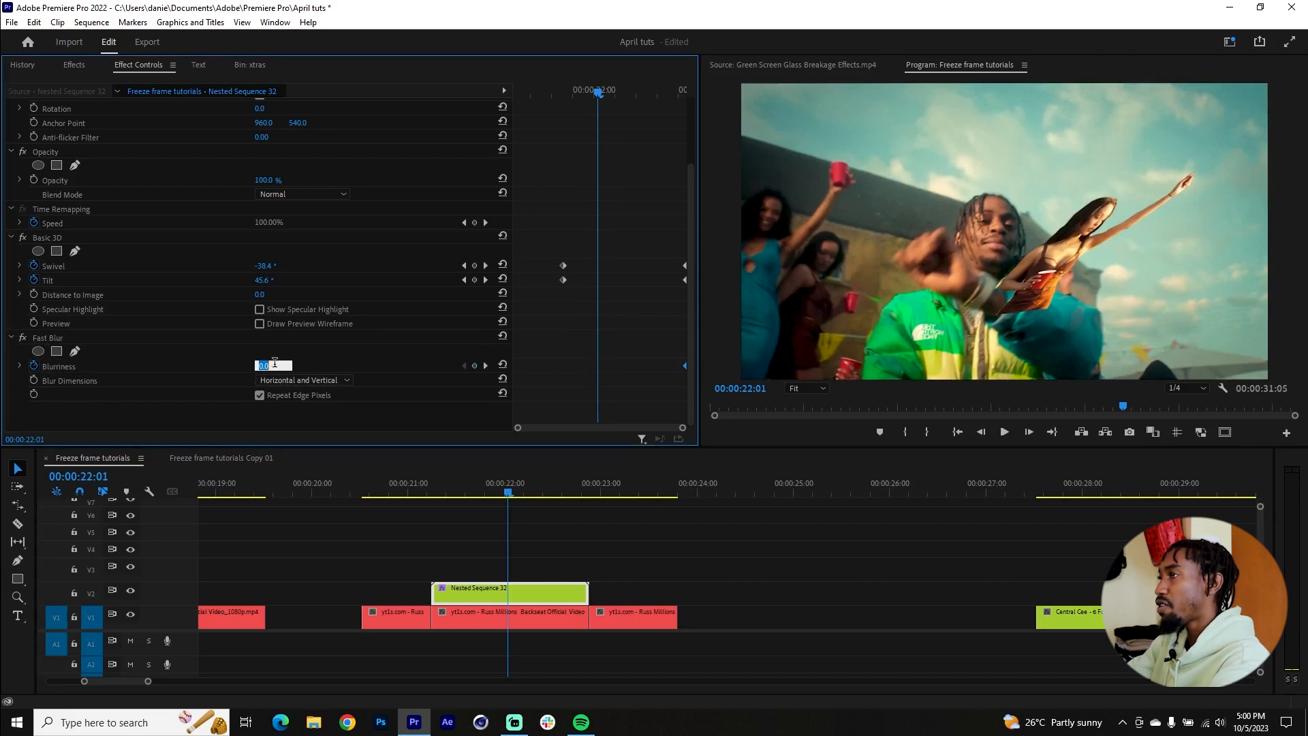
{"action": "type", "text": "7"}
{"action": "key", "text": "Return"}
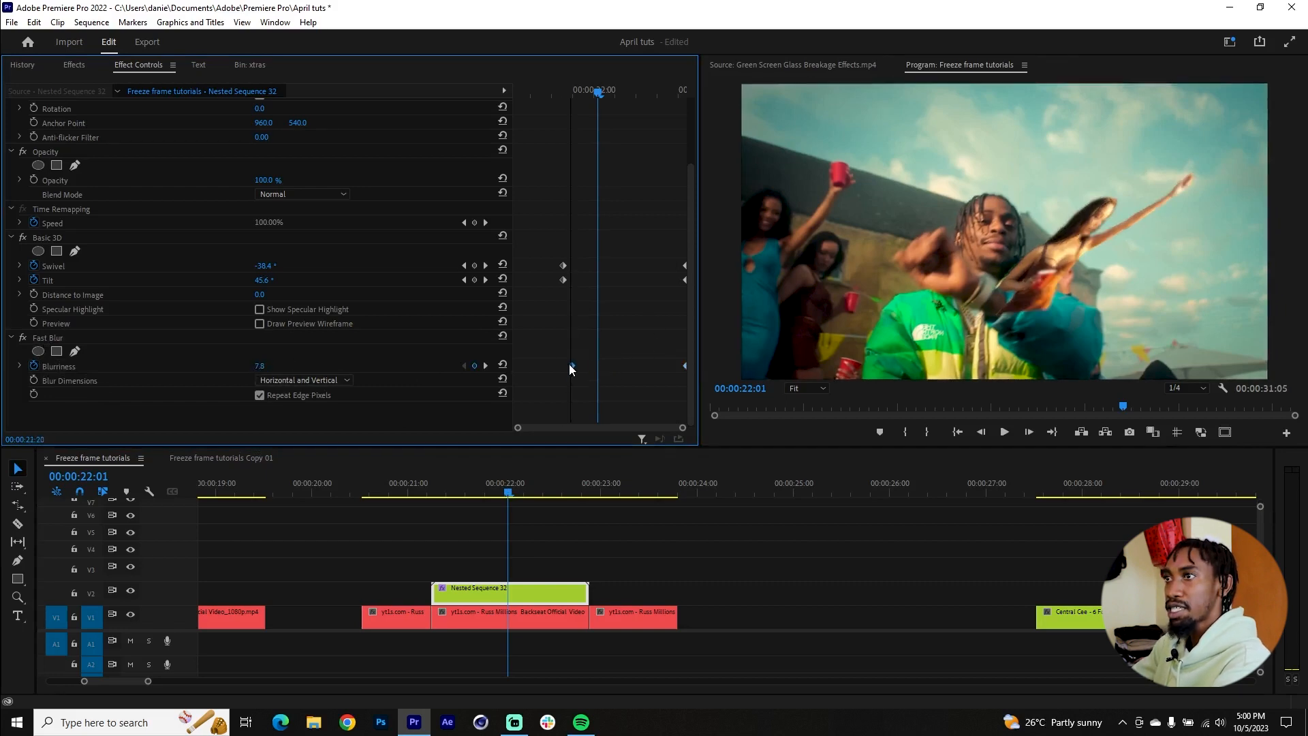
Step: Keyframe Nested Sequence 32's opacity from 5.0% at 00:00:21:17 to 100% at about 00:00:22:01 and preview the transition
{"action": "left_click", "coordinate": [476, 494]}
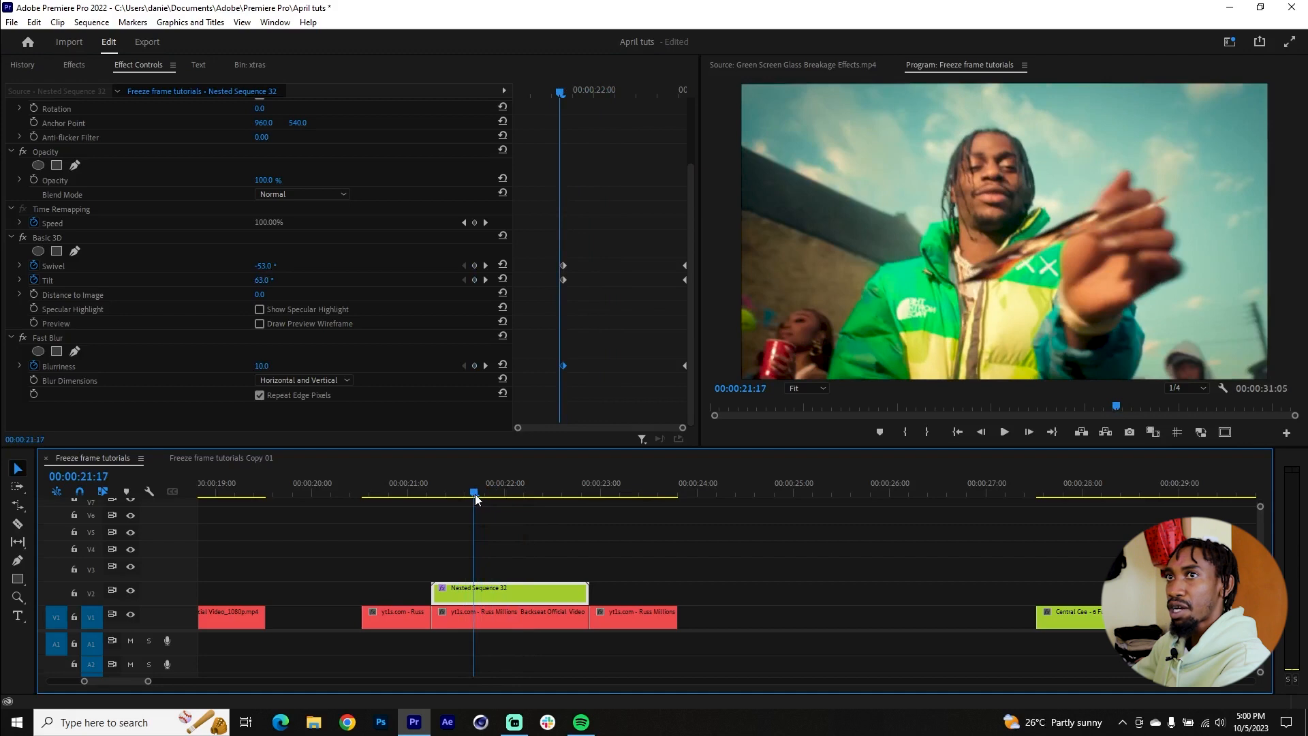
{"action": "scroll", "coordinate": [603, 226], "scroll_direction": "up", "scroll_amount": 3}
{"action": "left_click", "coordinate": [34, 247]}
{"action": "left_click_drag", "start_coordinate": [558, 248], "coordinate": [602, 248]}
{"action": "left_click_drag", "start_coordinate": [261, 249], "coordinate": [210, 248]}
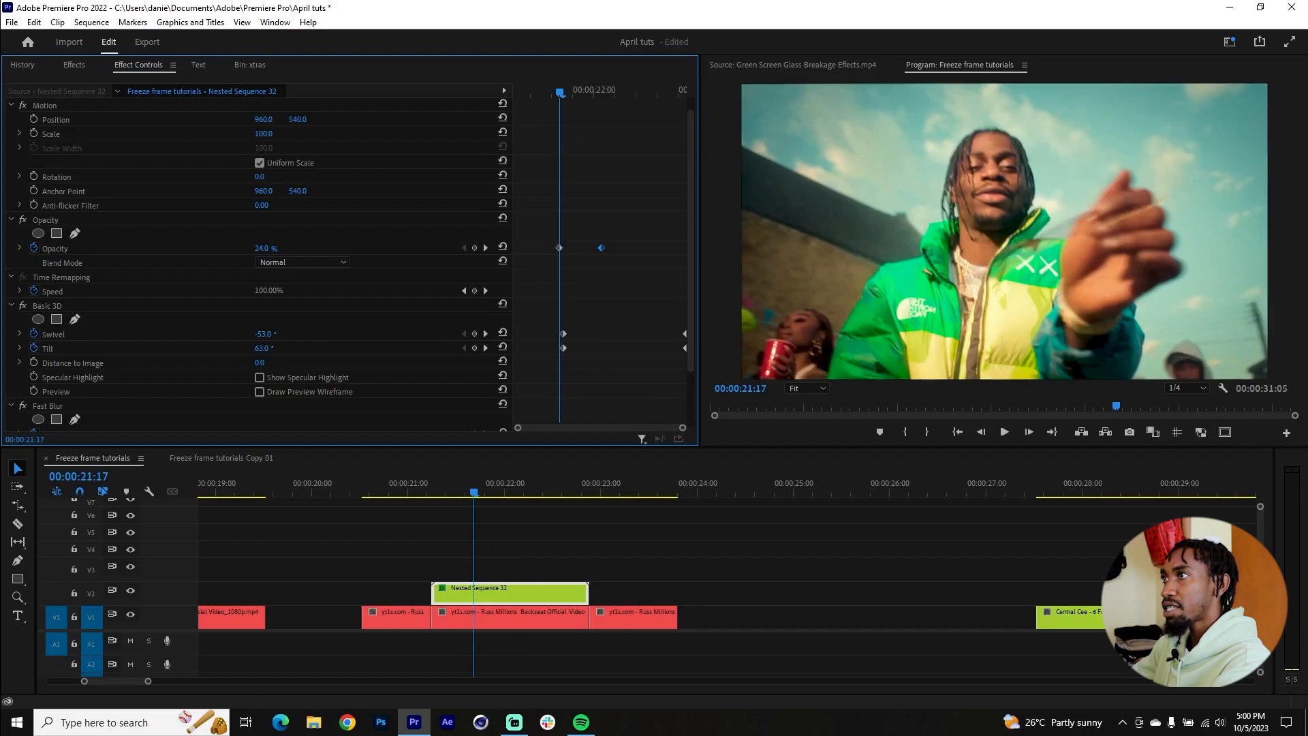
{"action": "left_click_drag", "start_coordinate": [196, 248], "coordinate": [197, 249]}
{"action": "left_click_drag", "start_coordinate": [602, 248], "coordinate": [540, 256]}
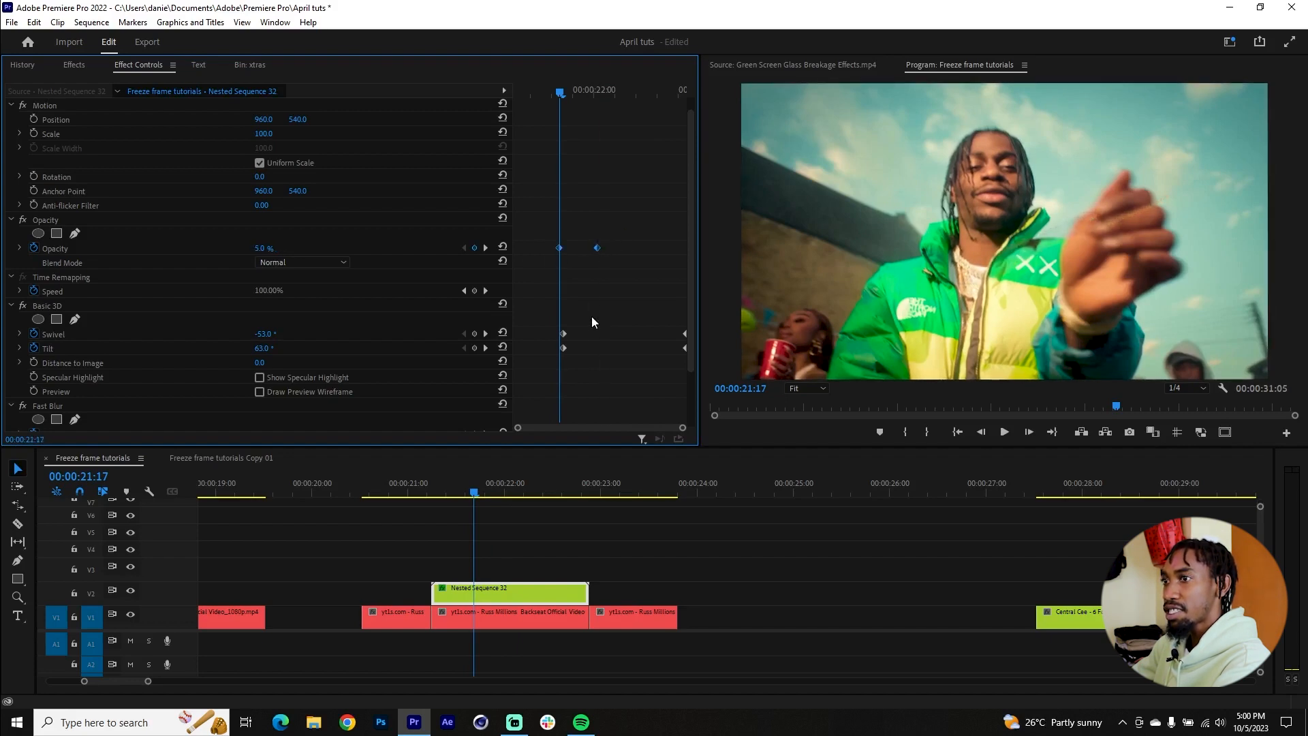
{"action": "left_click_drag", "start_coordinate": [443, 496], "coordinate": [635, 496]}
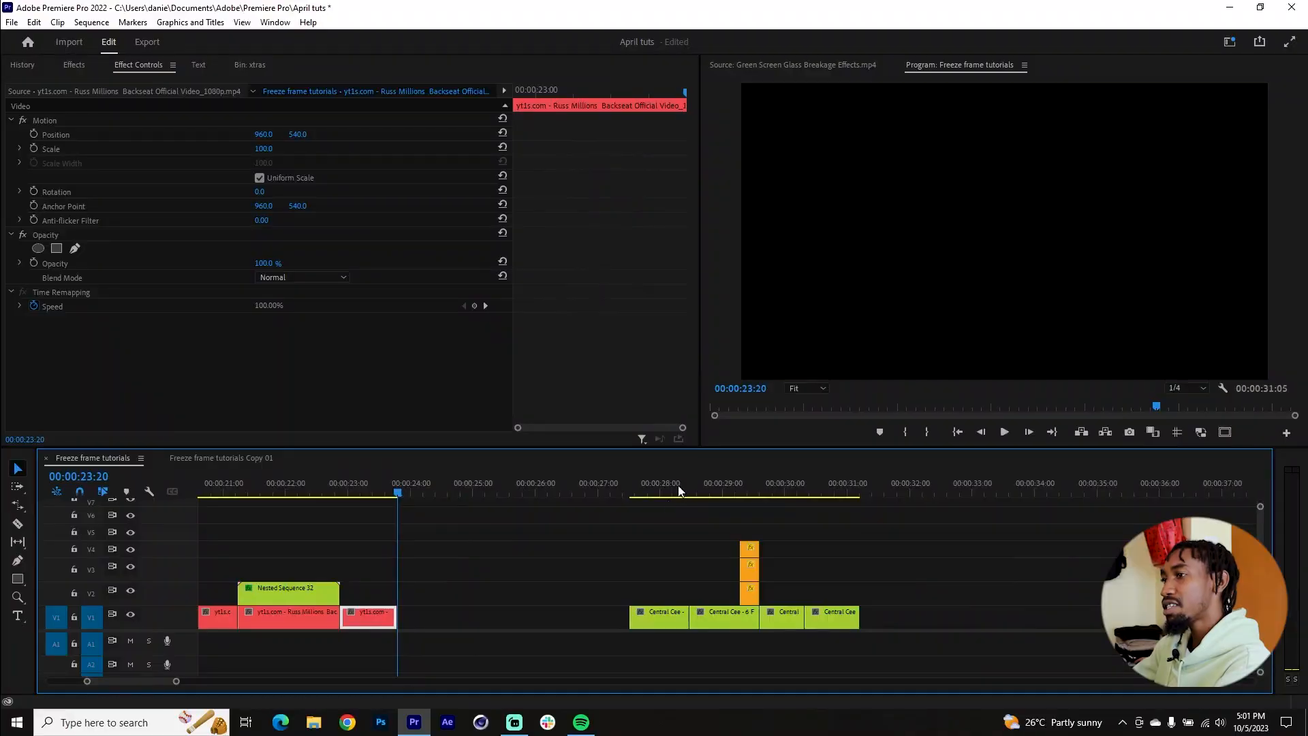
Step: Examine the Central Cee section around 00:00:29:08 to 00:00:29:15, comparing the stacked masked cutouts with the shot that follows them
{"action": "left_click", "coordinate": [706, 483]}
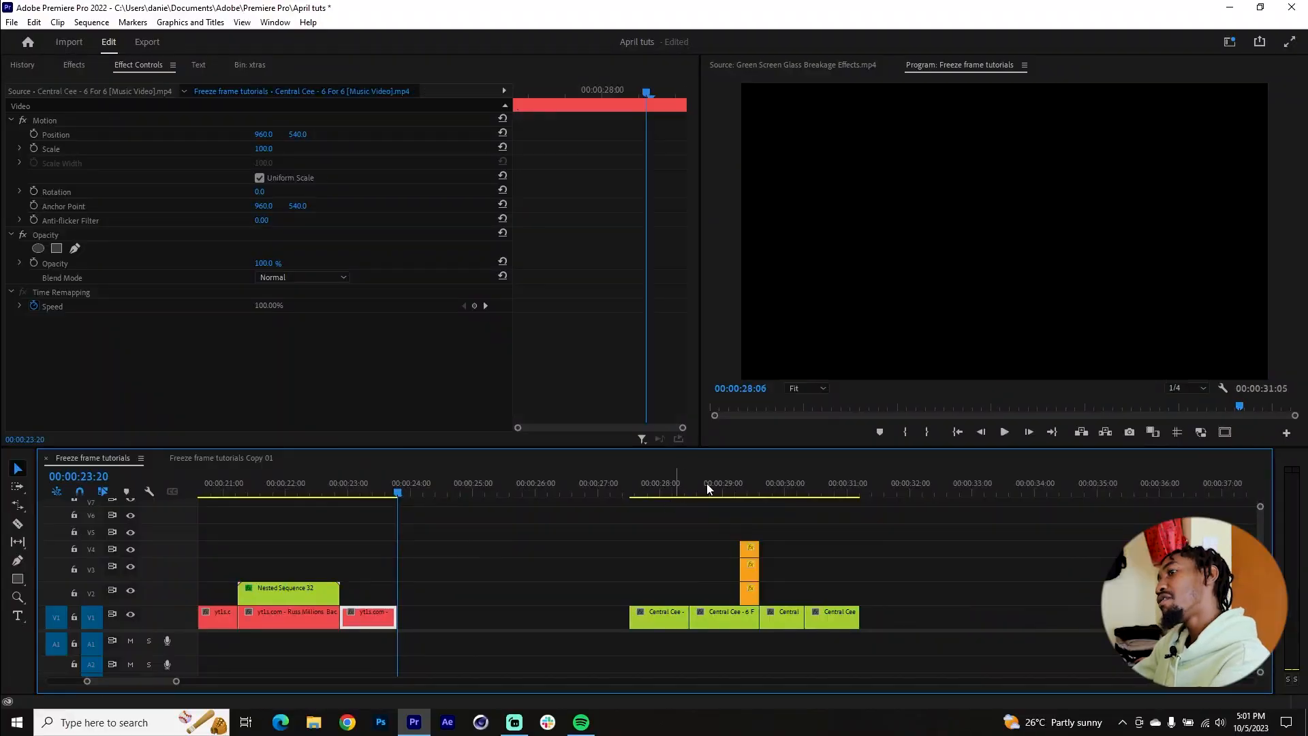
{"action": "scroll", "coordinate": [762, 522], "scroll_direction": "up", "scroll_amount": 5}
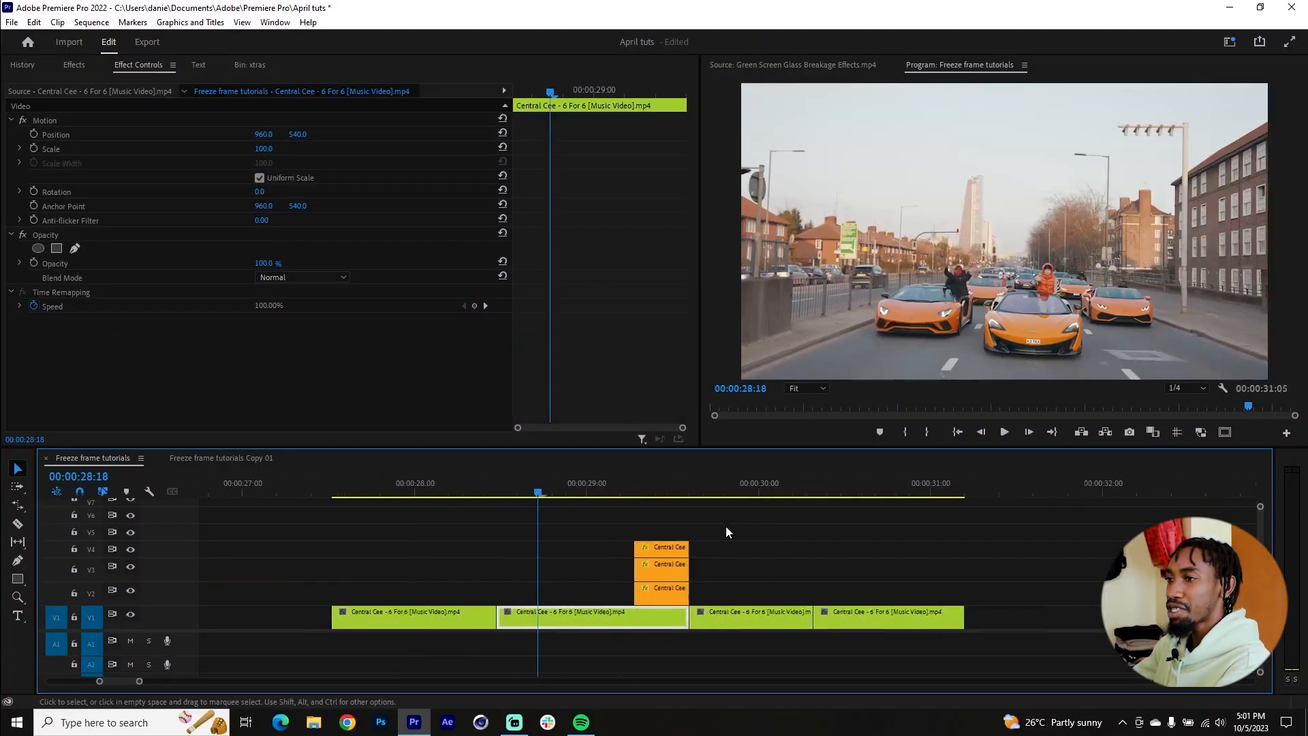
{"action": "scroll", "coordinate": [577, 534], "scroll_direction": "up", "scroll_amount": 1}
{"action": "left_click_drag", "start_coordinate": [455, 488], "coordinate": [529, 490]}
{"action": "scroll", "coordinate": [505, 494], "scroll_direction": "up", "scroll_amount": 4}
{"action": "scroll", "coordinate": [479, 492], "scroll_direction": "down", "scroll_amount": 2}
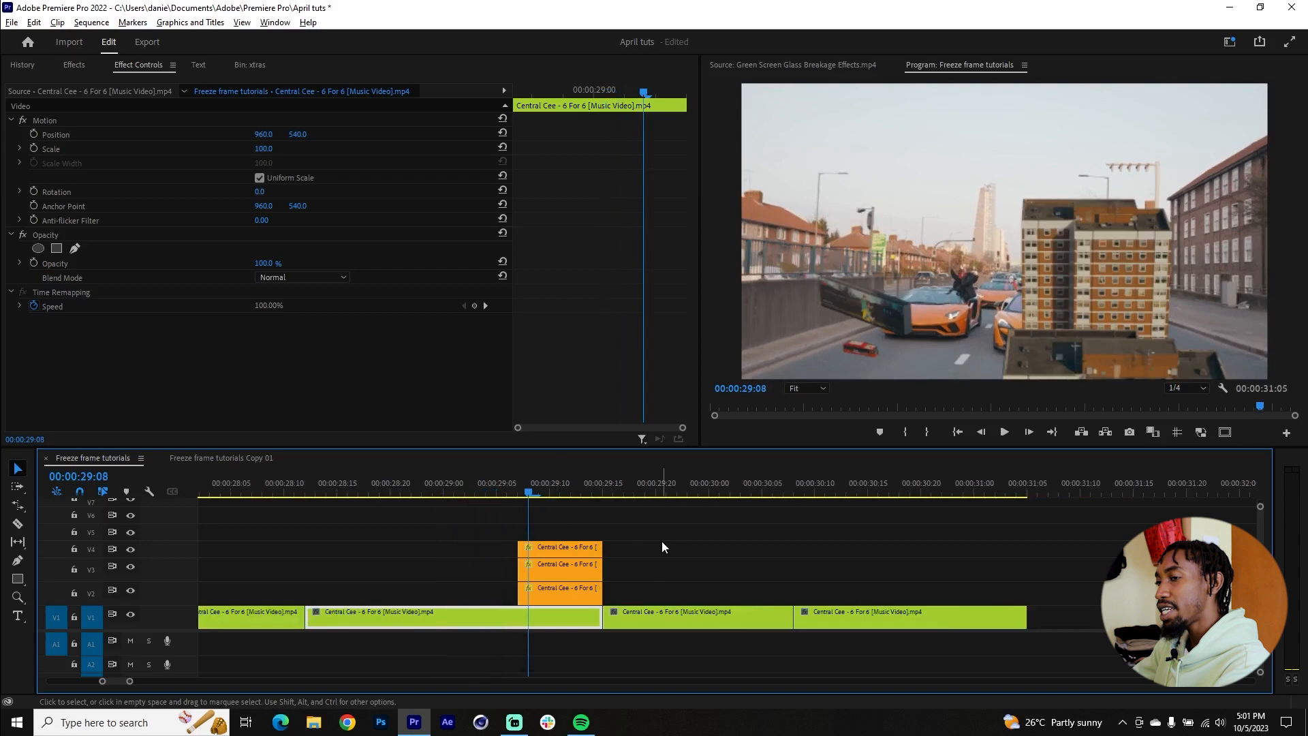
{"action": "scroll", "coordinate": [633, 542], "scroll_direction": "up", "scroll_amount": 1}
{"action": "key", "text": "Right"}
{"action": "key", "text": "Right"}
{"action": "key", "text": "Right"}
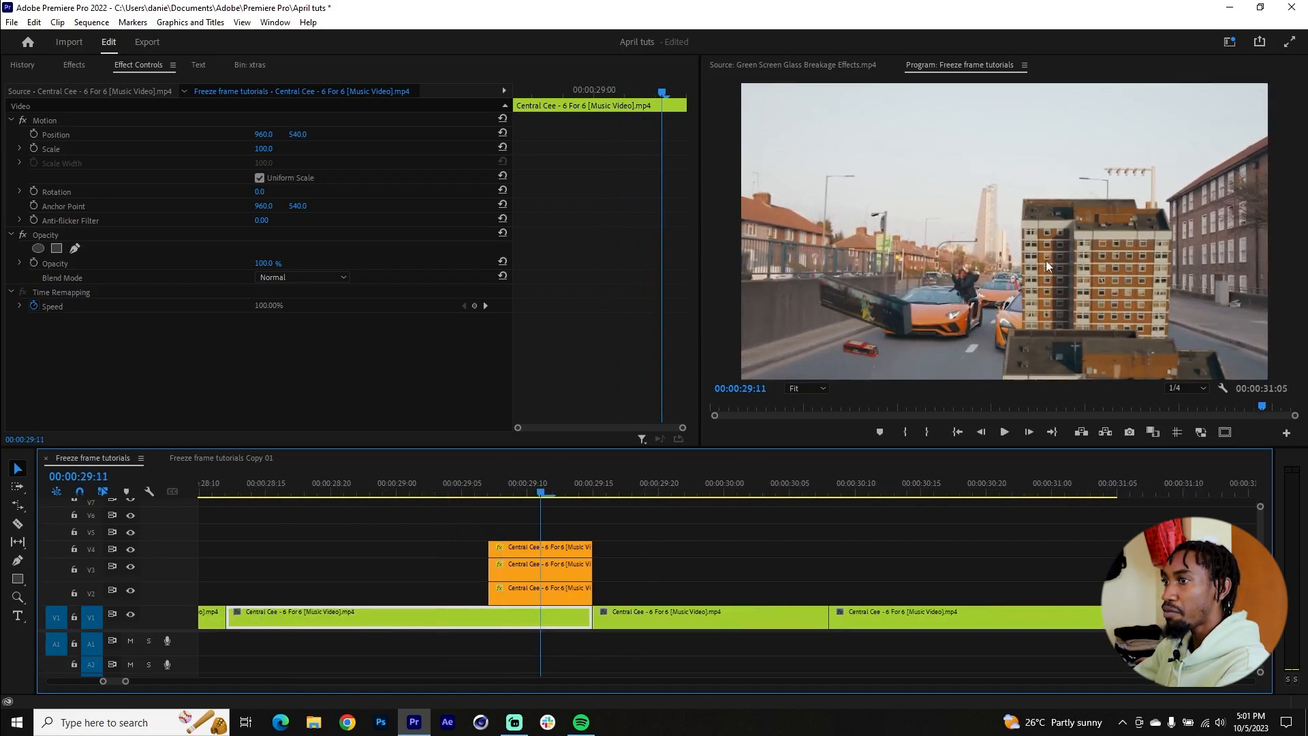
{"action": "left_click_drag", "start_coordinate": [586, 487], "coordinate": [610, 485]}
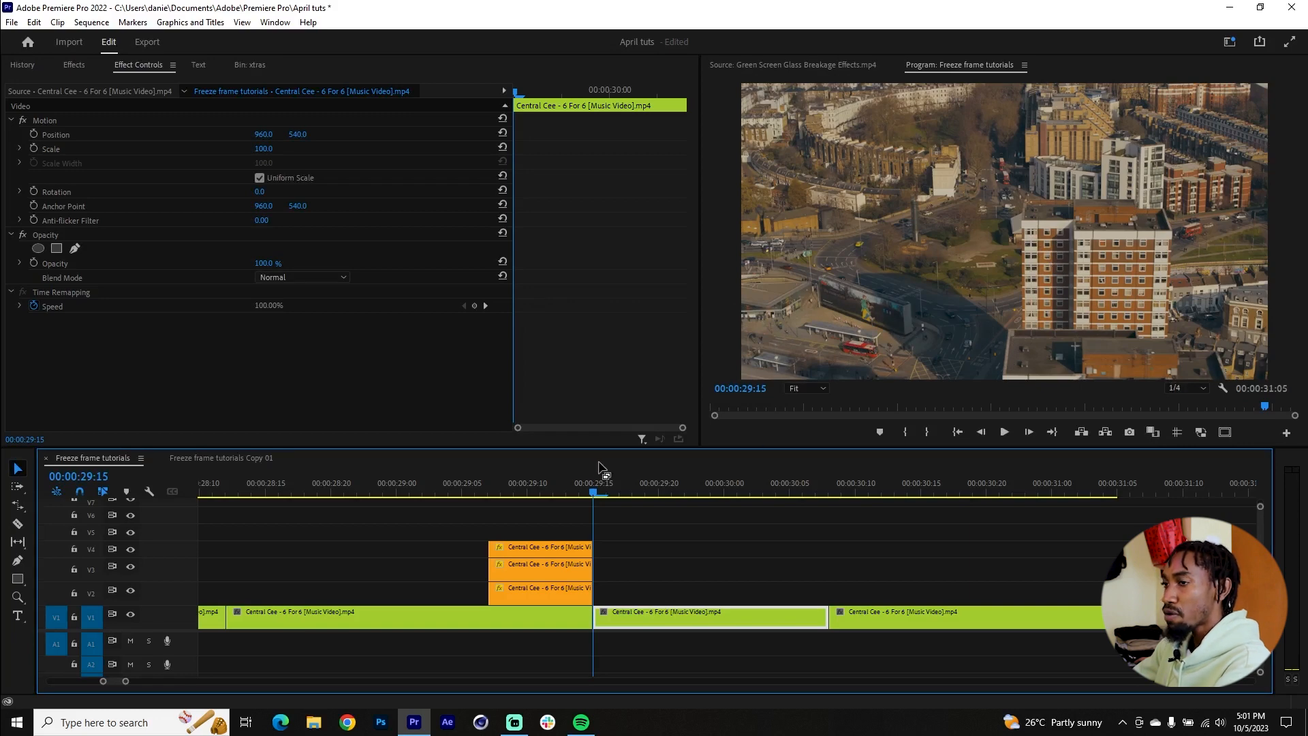
Step: Disable the masked clips on V4 and V3 around 00:00:29:09, leaving only the building cutout on V2 enabled
{"action": "mouse_move", "coordinate": [517, 487]}
{"action": "left_mouse_down"}
{"action": "mouse_move", "coordinate": [483, 489]}
{"action": "mouse_move", "coordinate": [511, 500]}
{"action": "left_mouse_up"}
{"action": "scroll", "coordinate": [500, 525], "scroll_direction": "up", "scroll_amount": 1, "text": "alt"}
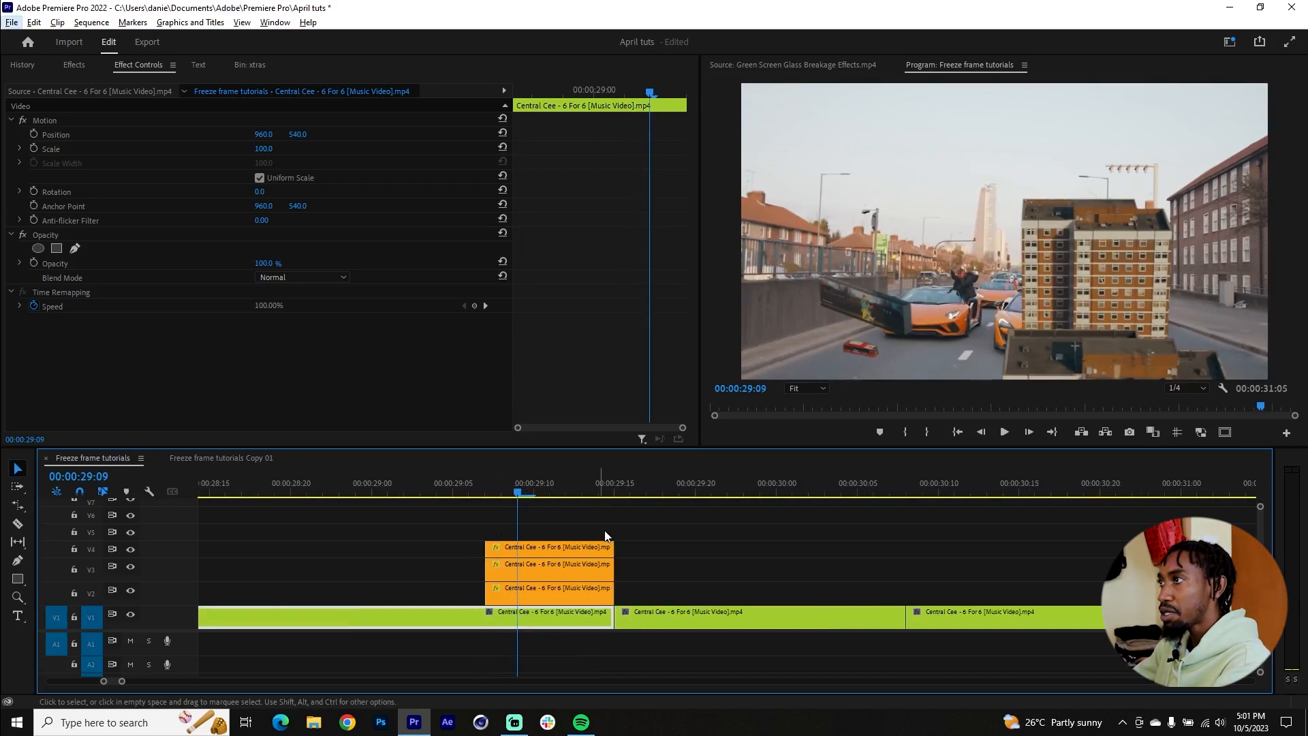
{"action": "left_click", "coordinate": [538, 545]}
{"action": "left_click", "coordinate": [543, 568], "text": "shift"}
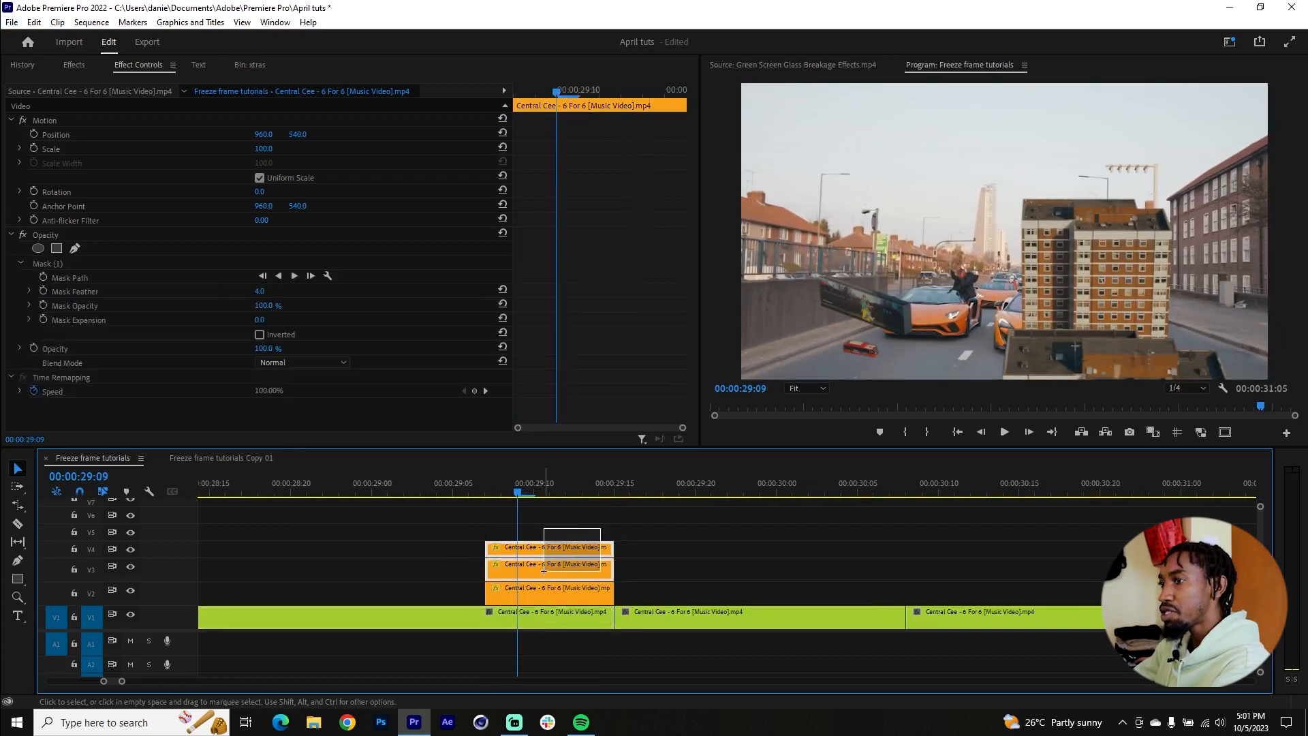
{"action": "left_click", "coordinate": [561, 589]}
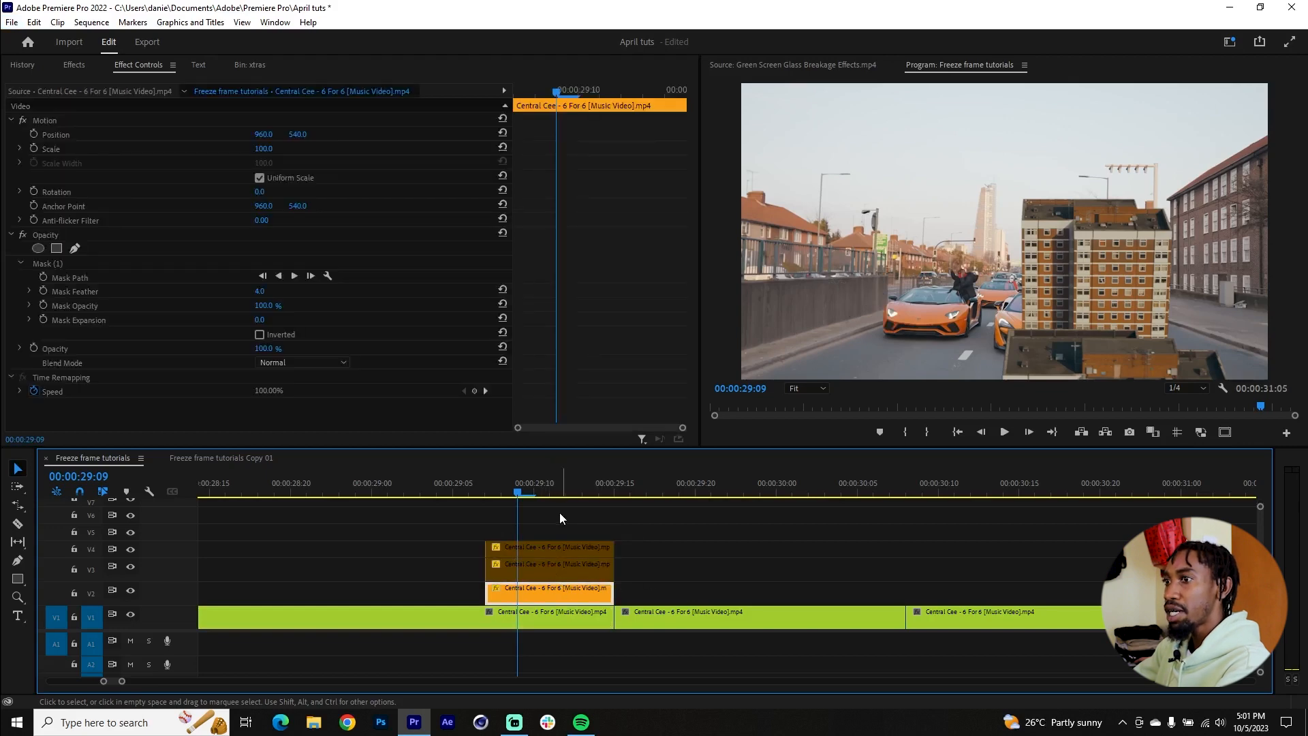
Step: Keyframe the V2 building cutout's vertical Position from 1246.0 at 00:00:29:08 to 540.0 at the clip's end, and preview it
{"action": "left_click_drag", "start_coordinate": [515, 489], "coordinate": [501, 489]}
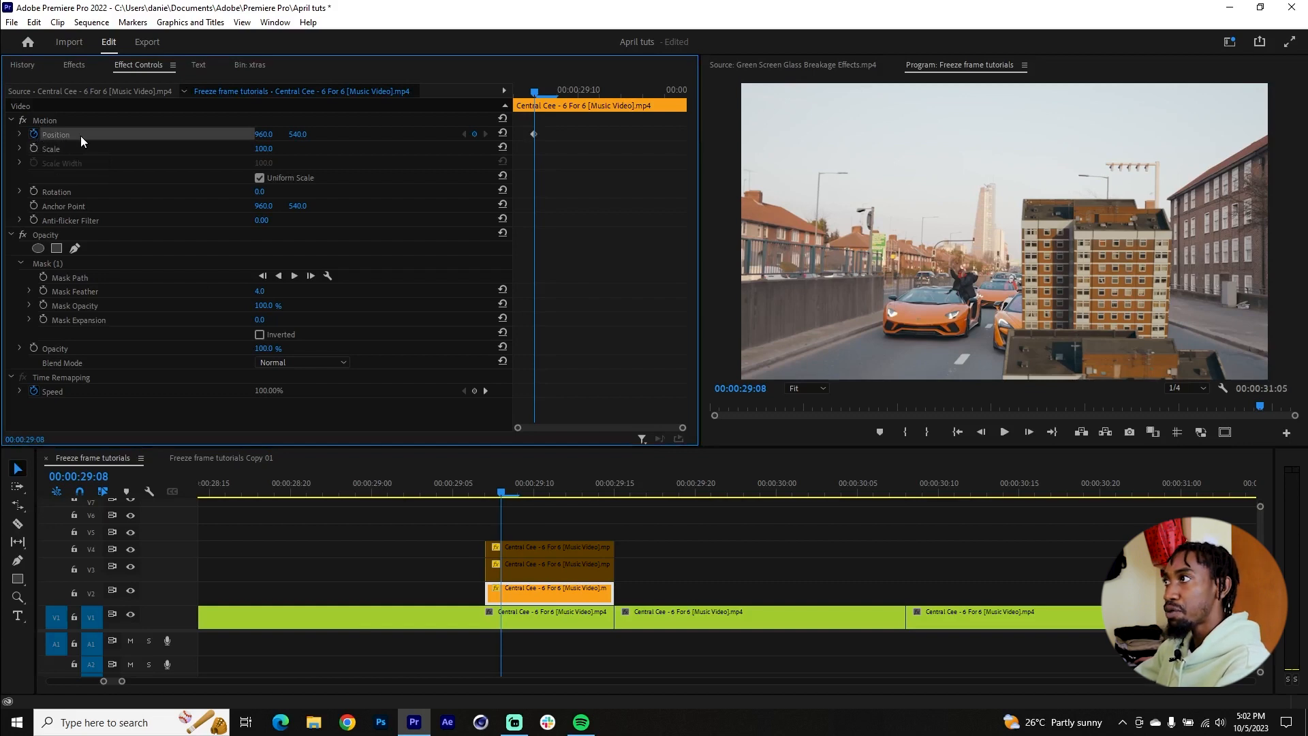
{"action": "left_click_drag", "start_coordinate": [534, 134], "coordinate": [727, 135]}
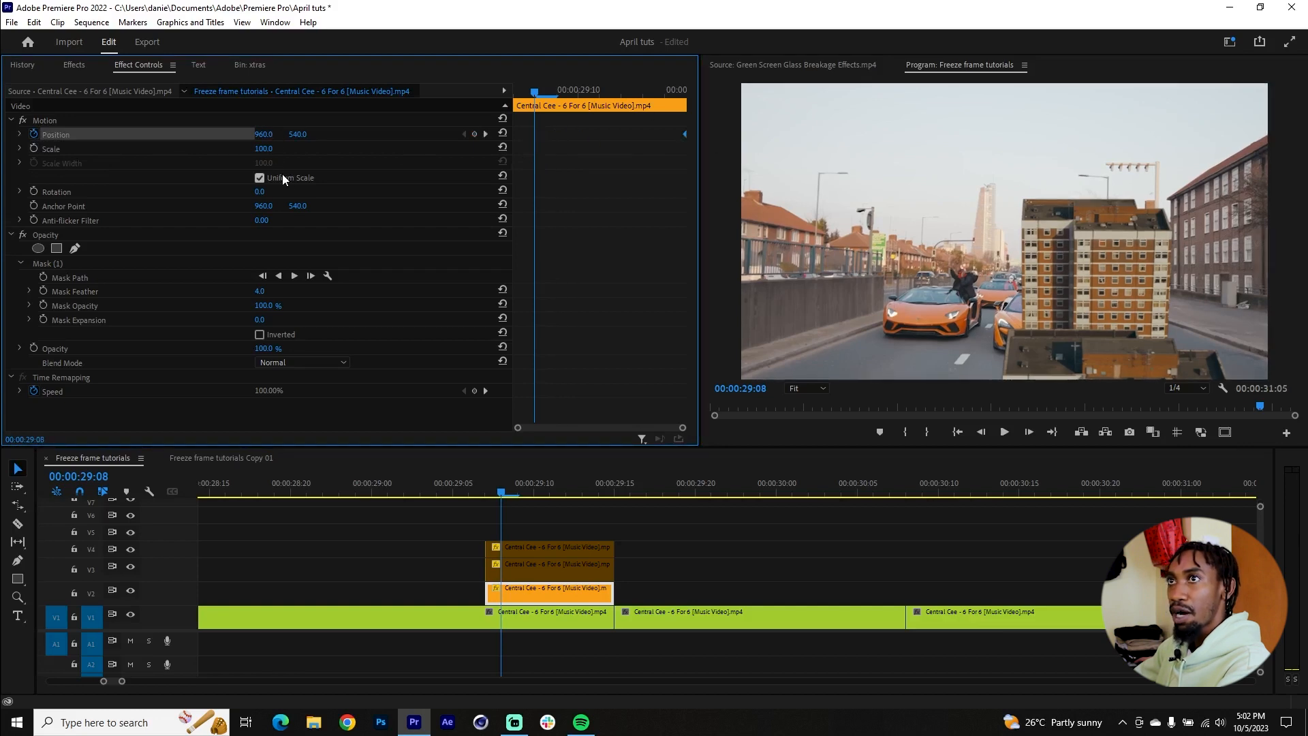
{"action": "left_click_drag", "start_coordinate": [265, 136], "coordinate": [303, 134]}
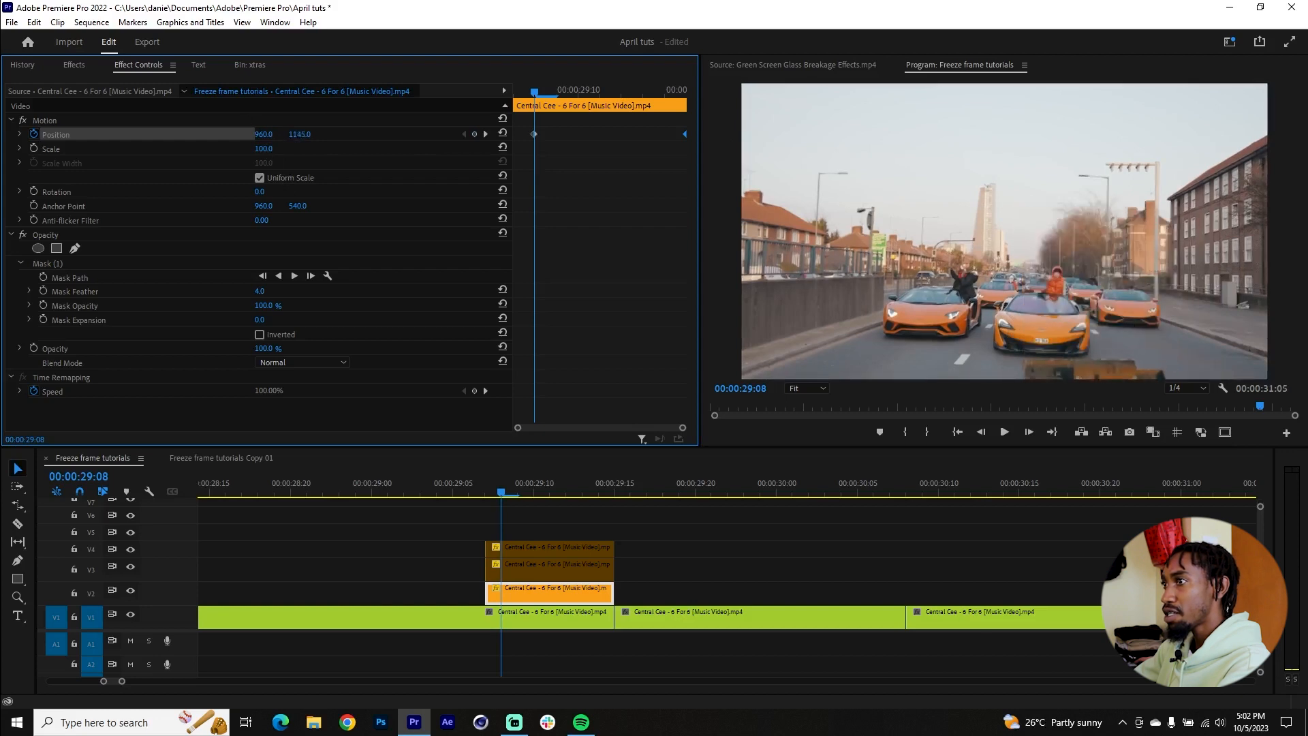
{"action": "scroll", "coordinate": [620, 509], "scroll_direction": "down", "scroll_amount": 2}
{"action": "mouse_move", "coordinate": [534, 493]}
{"action": "left_mouse_down"}
{"action": "mouse_move", "coordinate": [511, 488]}
{"action": "mouse_move", "coordinate": [622, 490]}
{"action": "mouse_move", "coordinate": [555, 485]}
{"action": "left_mouse_up"}
{"action": "key", "text": "Right"}
{"action": "key", "text": "Right"}
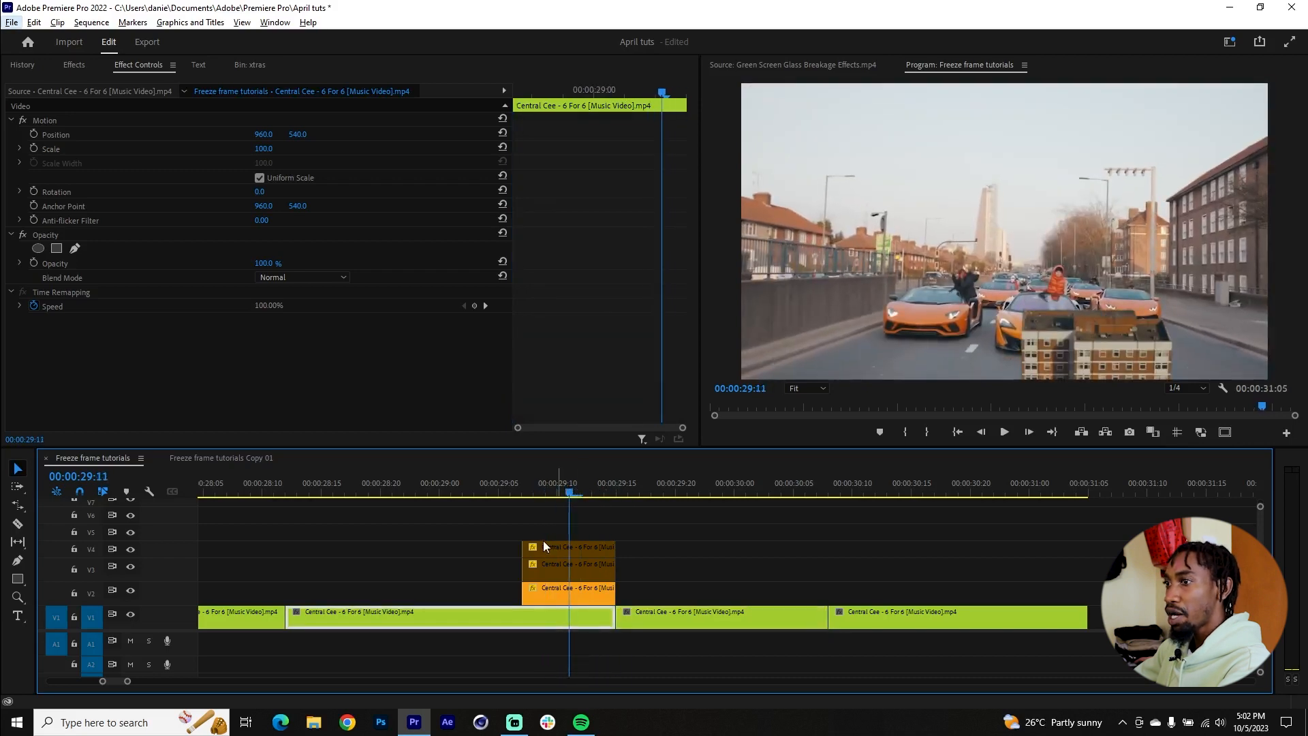
Step: Disable the building cutout on V2 and enable the bus cutout on V3
{"action": "left_click", "coordinate": [557, 580]}
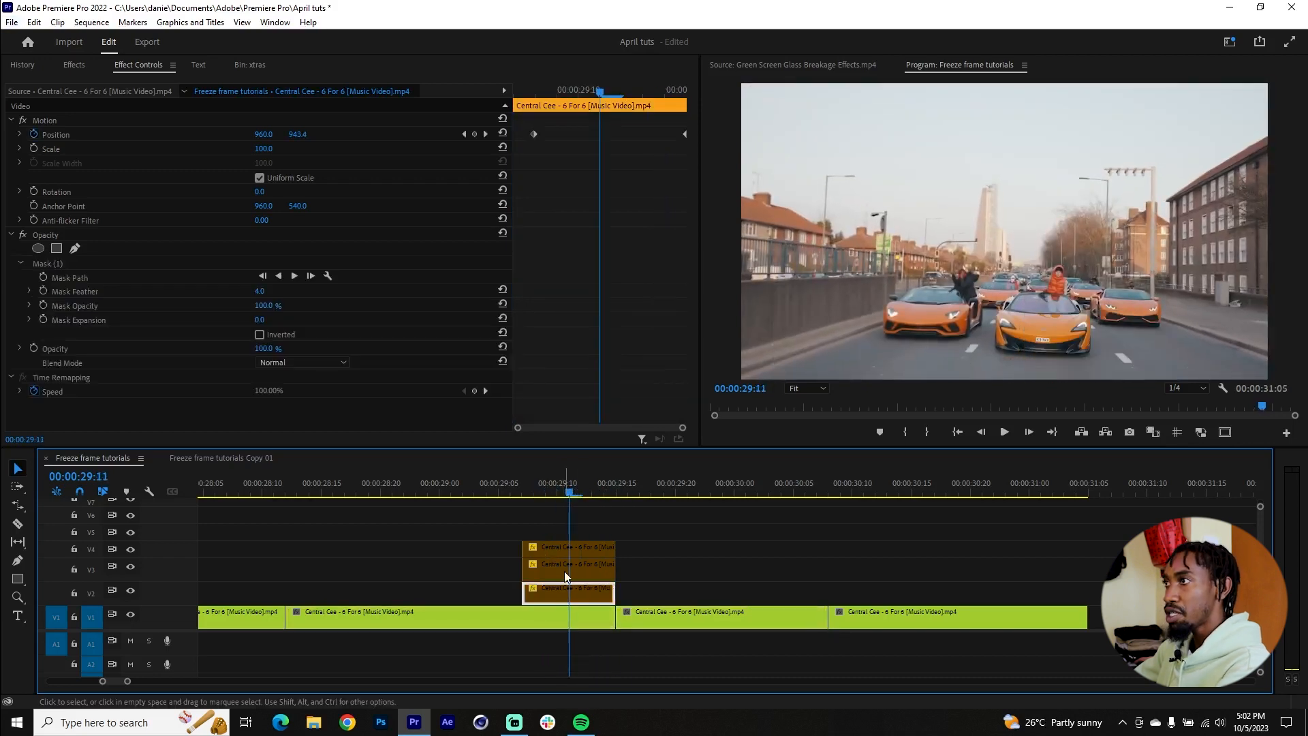
{"action": "left_click", "coordinate": [565, 569]}
{"action": "key", "text": "="}
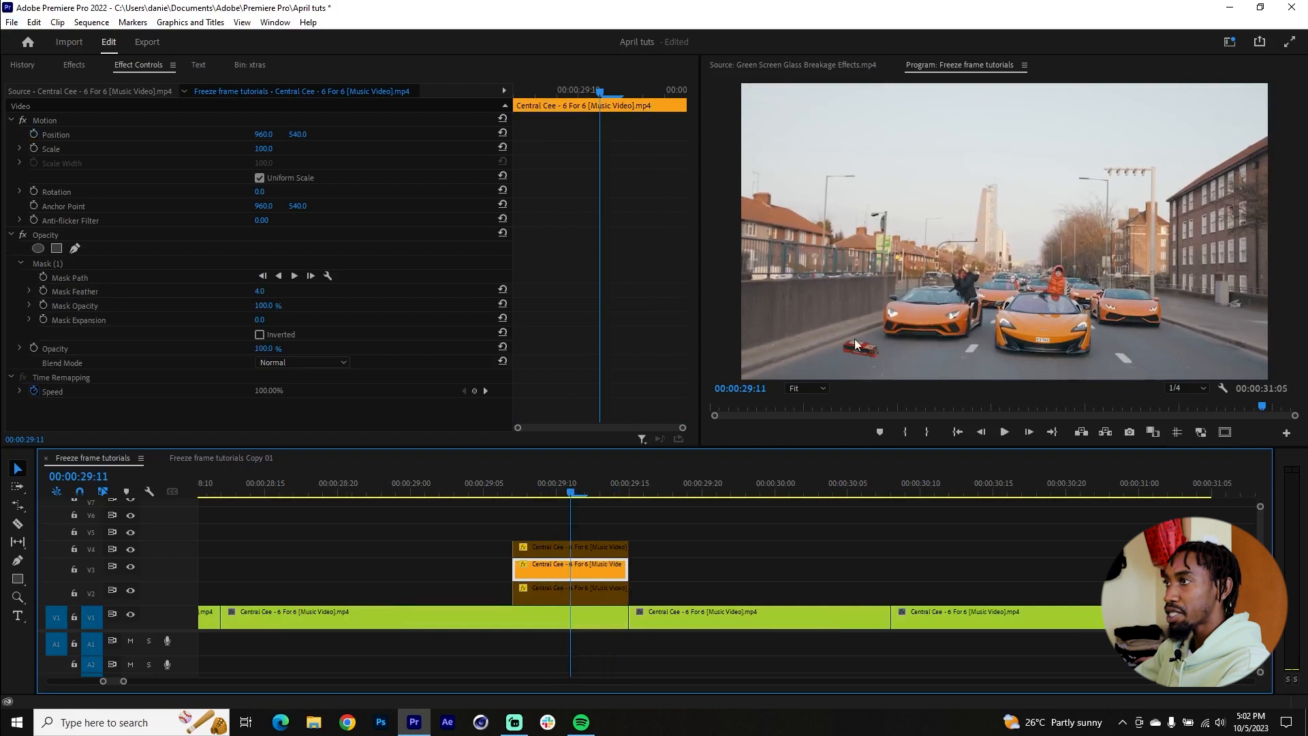
{"action": "scroll", "coordinate": [557, 284], "scroll_direction": "up", "scroll_amount": 1}
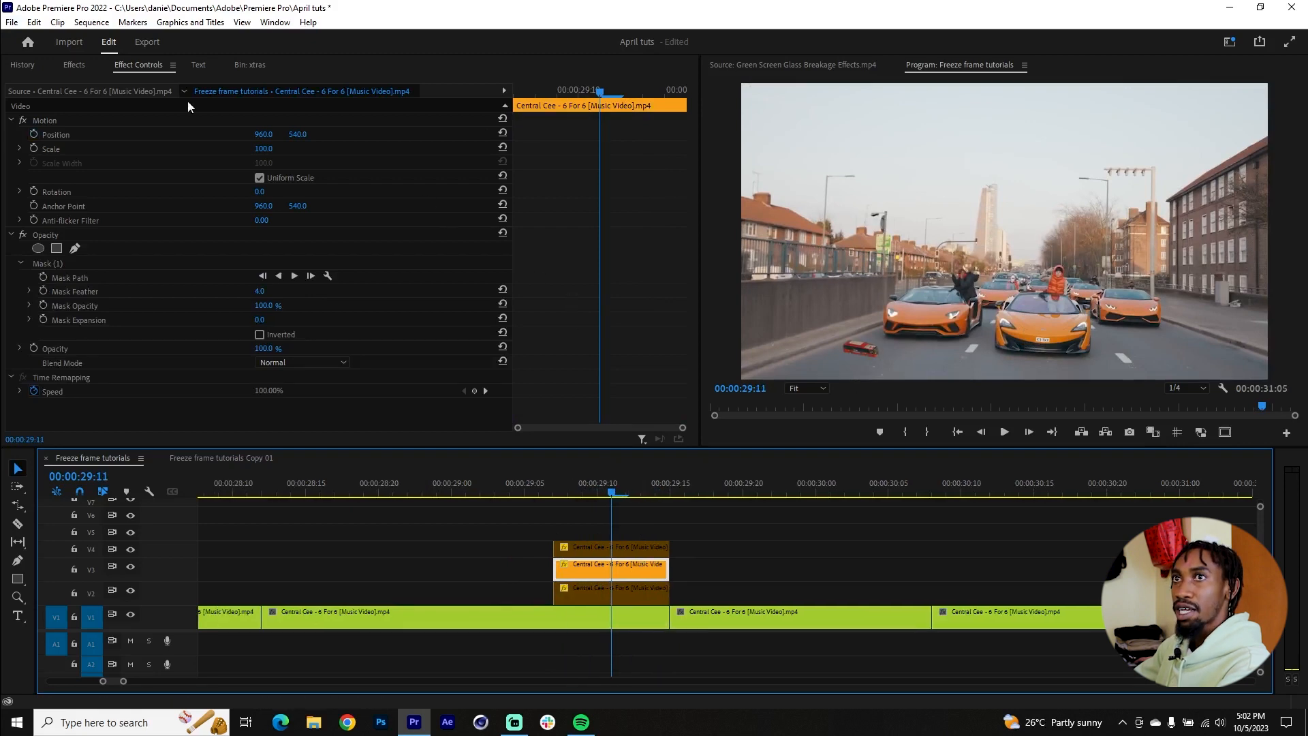
Step: Add keyframes for the V3 bus cutout's Position at 960.0, 540.0 and Scale at 100.0, and move both to the clip's end
{"action": "left_click", "coordinate": [34, 147]}
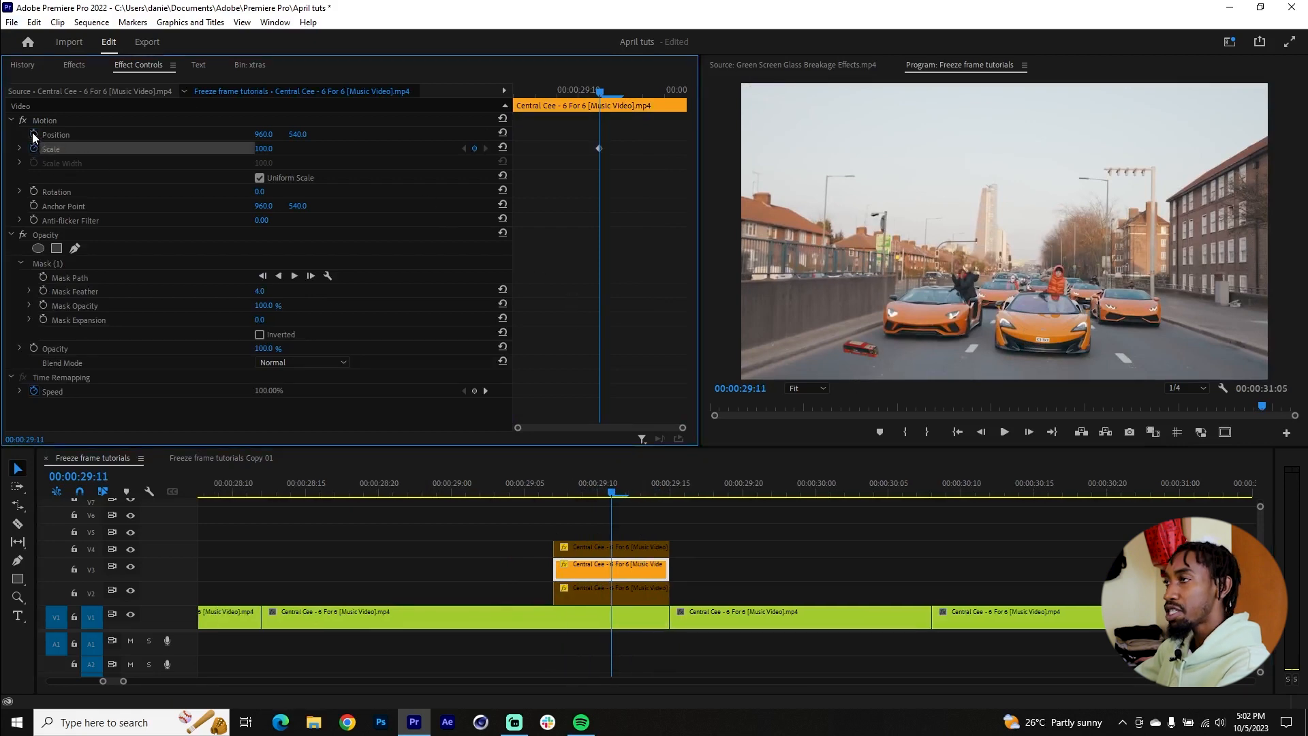
{"action": "left_click", "coordinate": [33, 134]}
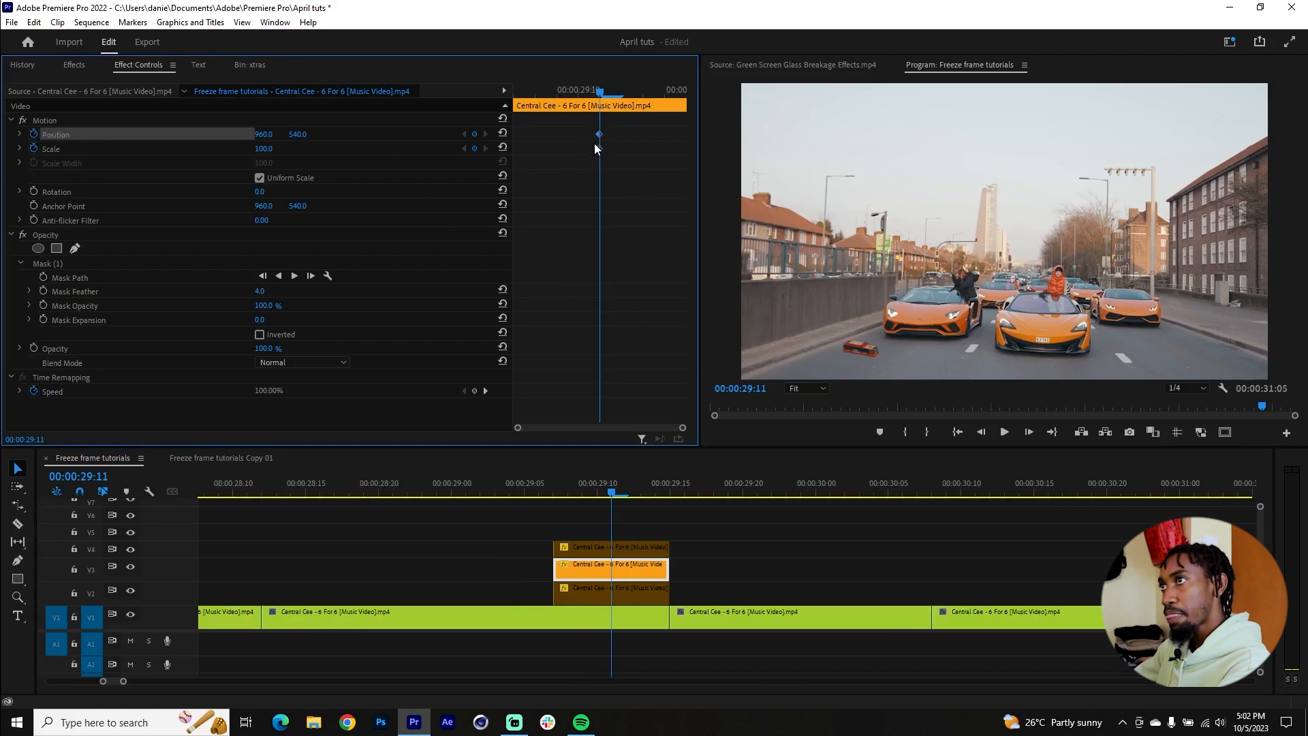
{"action": "left_click_drag", "start_coordinate": [599, 148], "coordinate": [689, 150]}
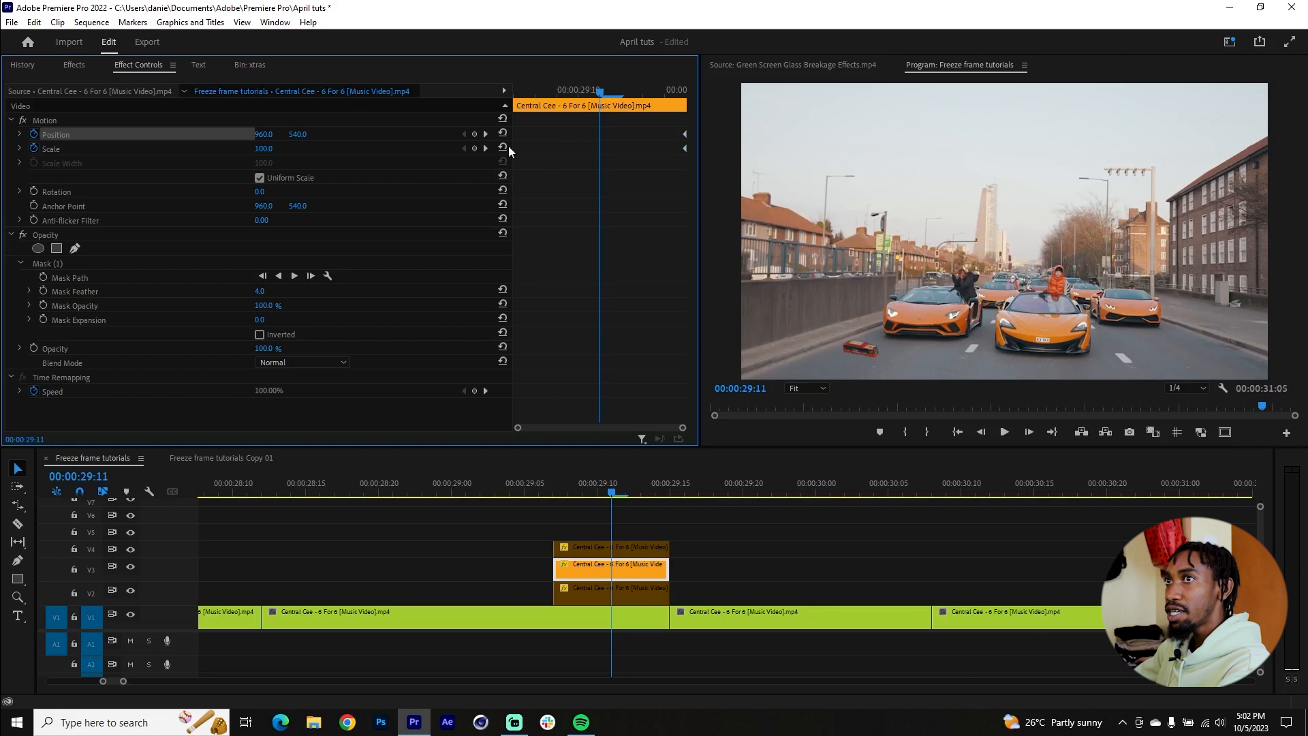
Step: At 00:00:29:11, set the V3 bus cutout's Scale to 278.0 and its Position to 1199.0, -239.0
{"action": "left_click_drag", "start_coordinate": [264, 148], "coordinate": [276, 148]}
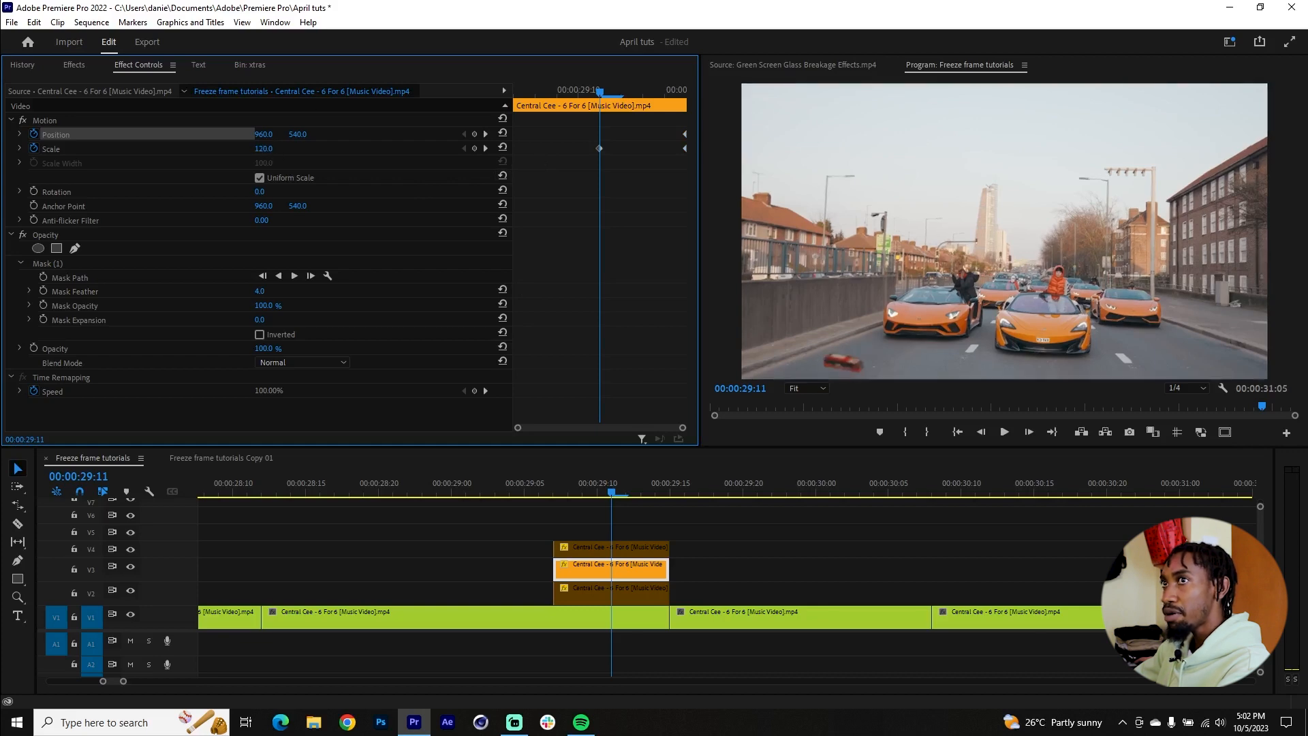
{"action": "left_click_drag", "start_coordinate": [263, 148], "coordinate": [380, 148]}
{"action": "left_click_drag", "start_coordinate": [264, 149], "coordinate": [511, 135]}
{"action": "mouse_move", "coordinate": [264, 135]}
{"action": "left_mouse_down"}
{"action": "mouse_move", "coordinate": [355, 148]}
{"action": "mouse_move", "coordinate": [260, 135]}
{"action": "left_mouse_up"}
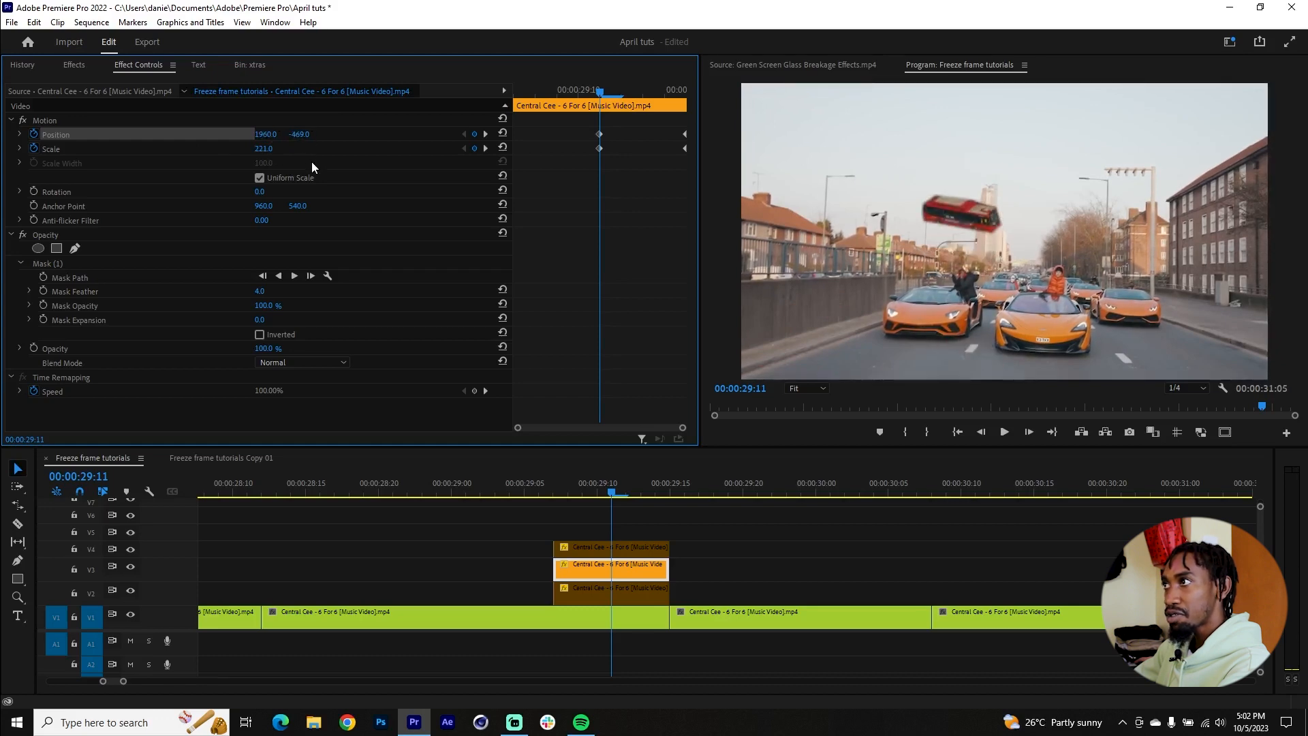
{"action": "left_click_drag", "start_coordinate": [264, 149], "coordinate": [112, 135]}
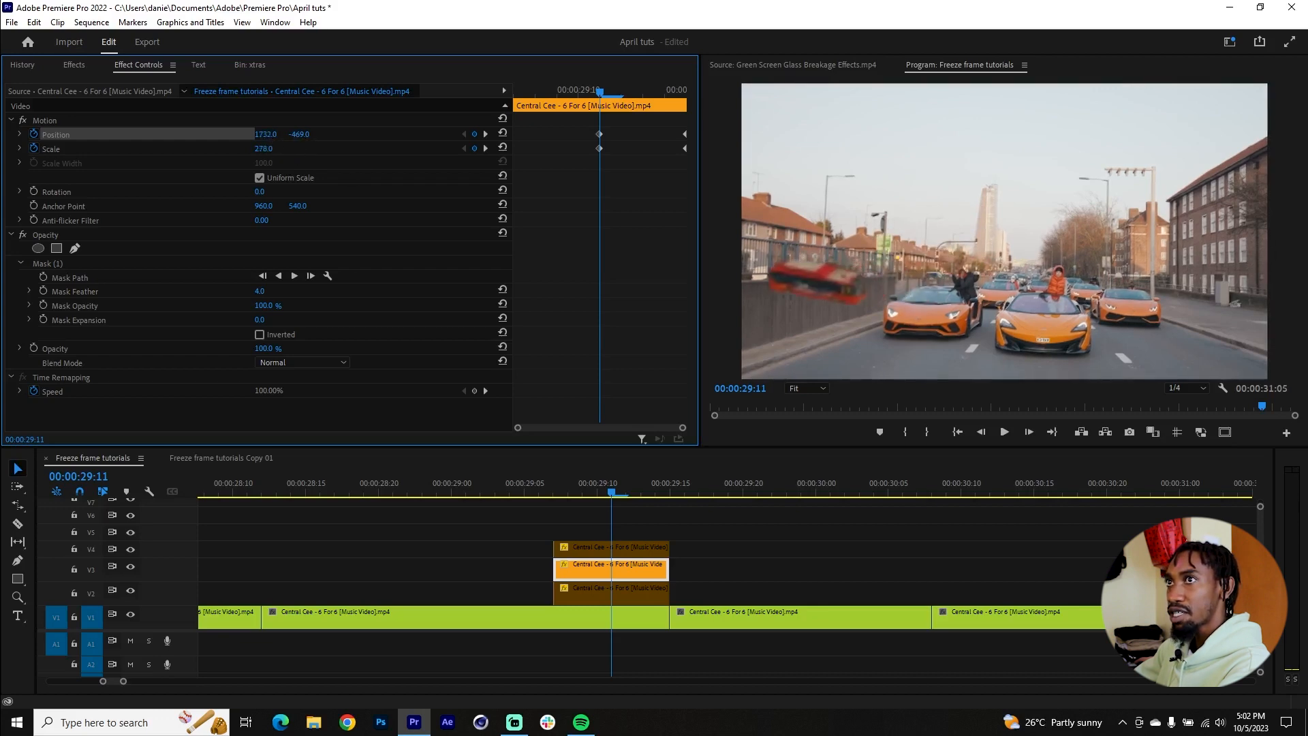
{"action": "left_click_drag", "start_coordinate": [301, 134], "coordinate": [21, 134]}
{"action": "left_click_drag", "start_coordinate": [266, 134], "coordinate": [264, 134]}
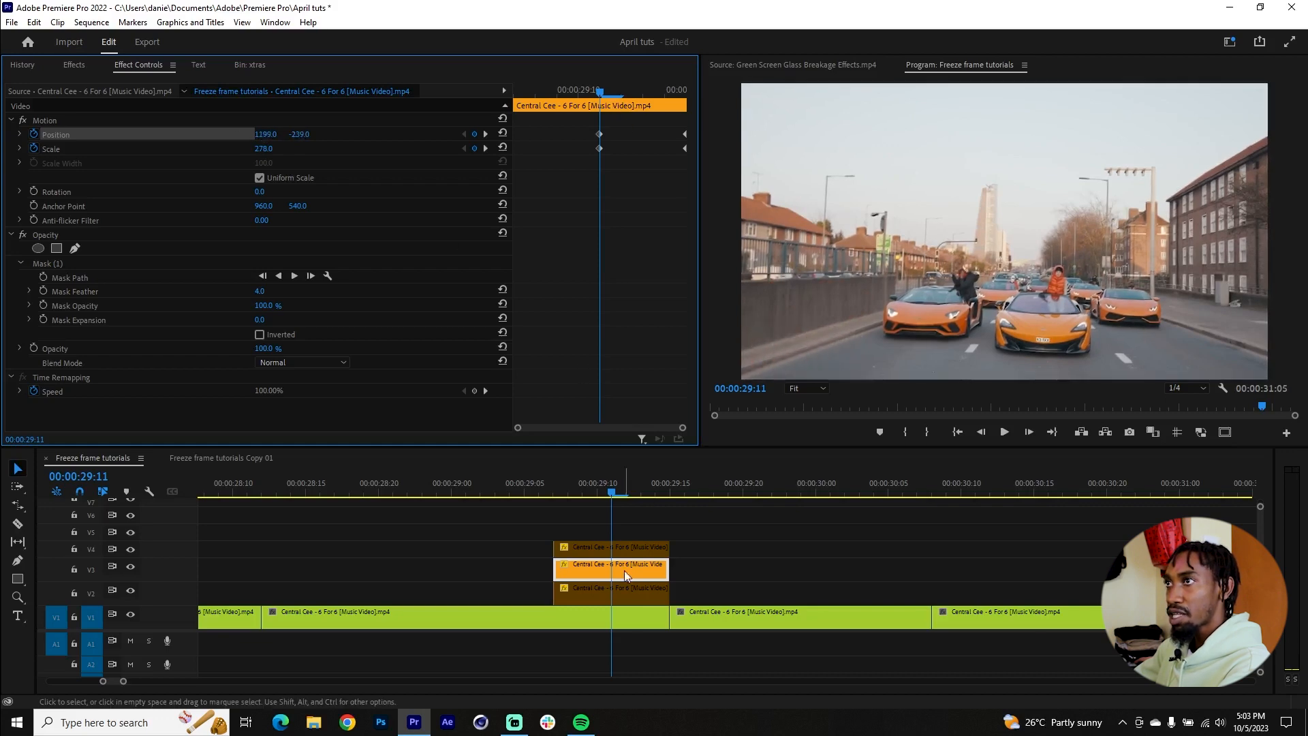
Step: Move the V3 bus cutout's starting Position and Scale keyframes to 00:00:29:08 and preview the motion
{"action": "left_click", "coordinate": [616, 591]}
{"action": "left_click", "coordinate": [535, 91]}
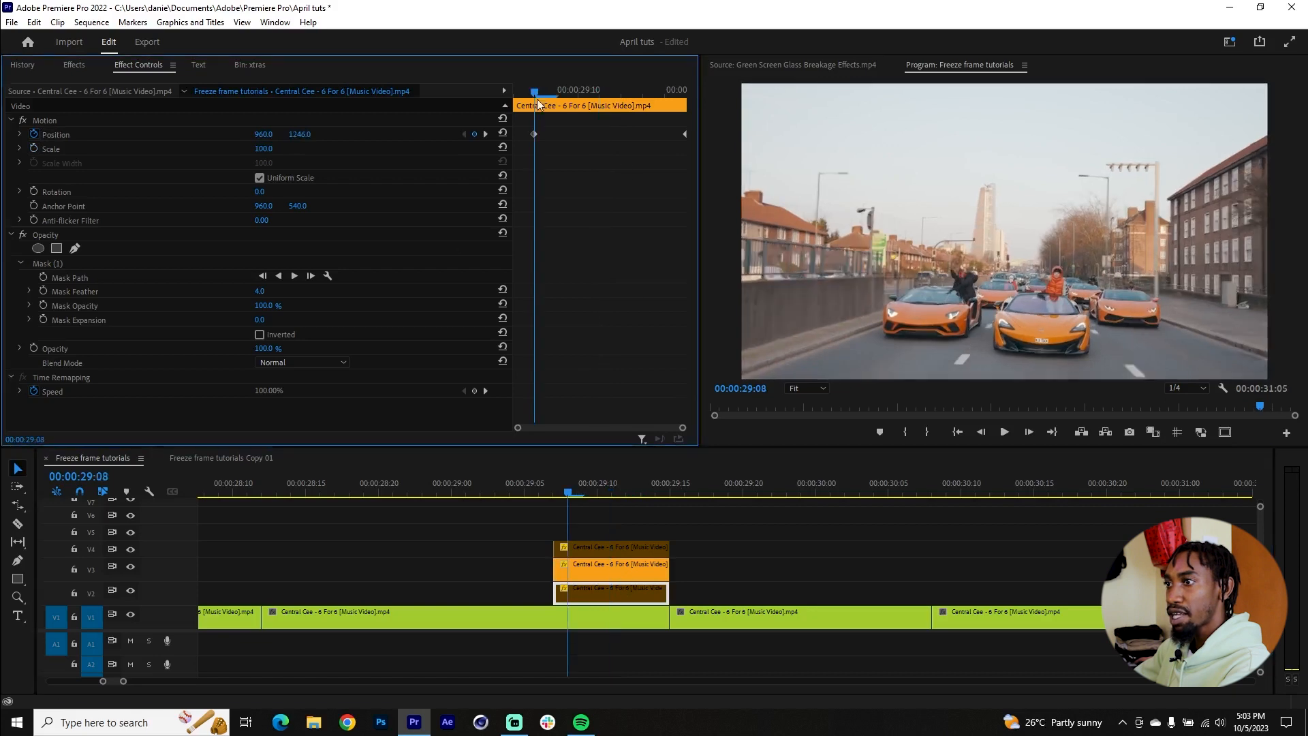
{"action": "left_click", "coordinate": [637, 566]}
{"action": "left_click_drag", "start_coordinate": [615, 118], "coordinate": [536, 145]}
{"action": "left_click", "coordinate": [581, 516]}
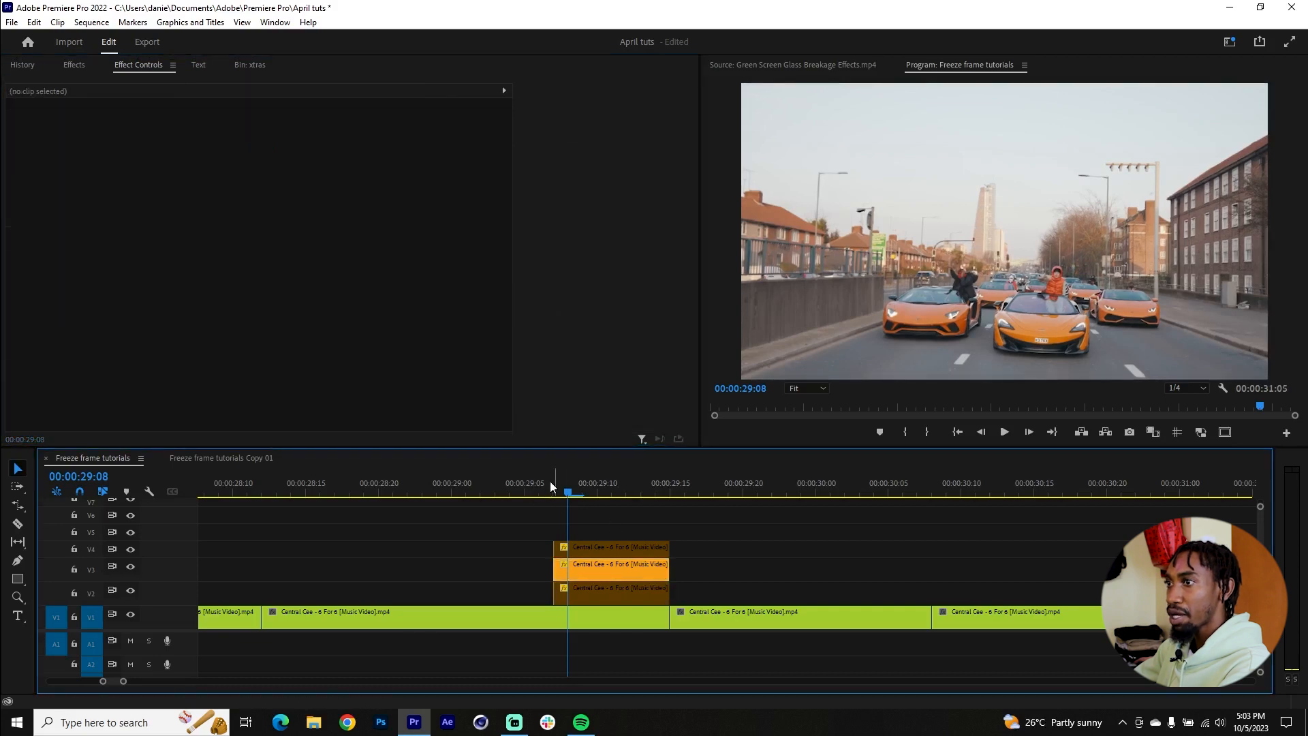
{"action": "left_click", "coordinate": [538, 489]}
{"action": "left_click_drag", "start_coordinate": [530, 489], "coordinate": [655, 484]}
{"action": "left_click", "coordinate": [648, 478]}
Step: Disable the V3 bus cutout, enable the V4 billboard cutout, and add its Position 960.0, 540.0 and Scale 100.0 keyframes at the clip's end
{"action": "left_click", "coordinate": [611, 564]}
{"action": "left_click", "coordinate": [616, 549]}
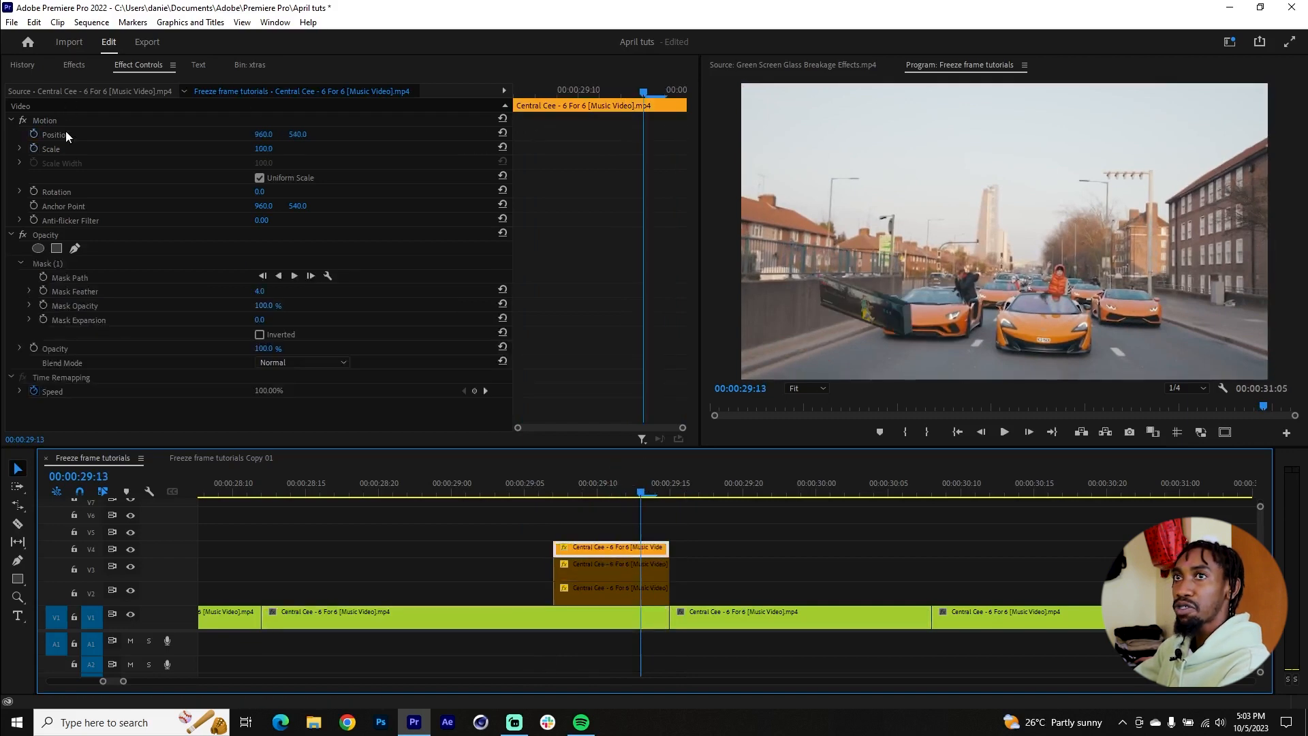
{"action": "left_click", "coordinate": [33, 134]}
{"action": "left_click", "coordinate": [34, 149]}
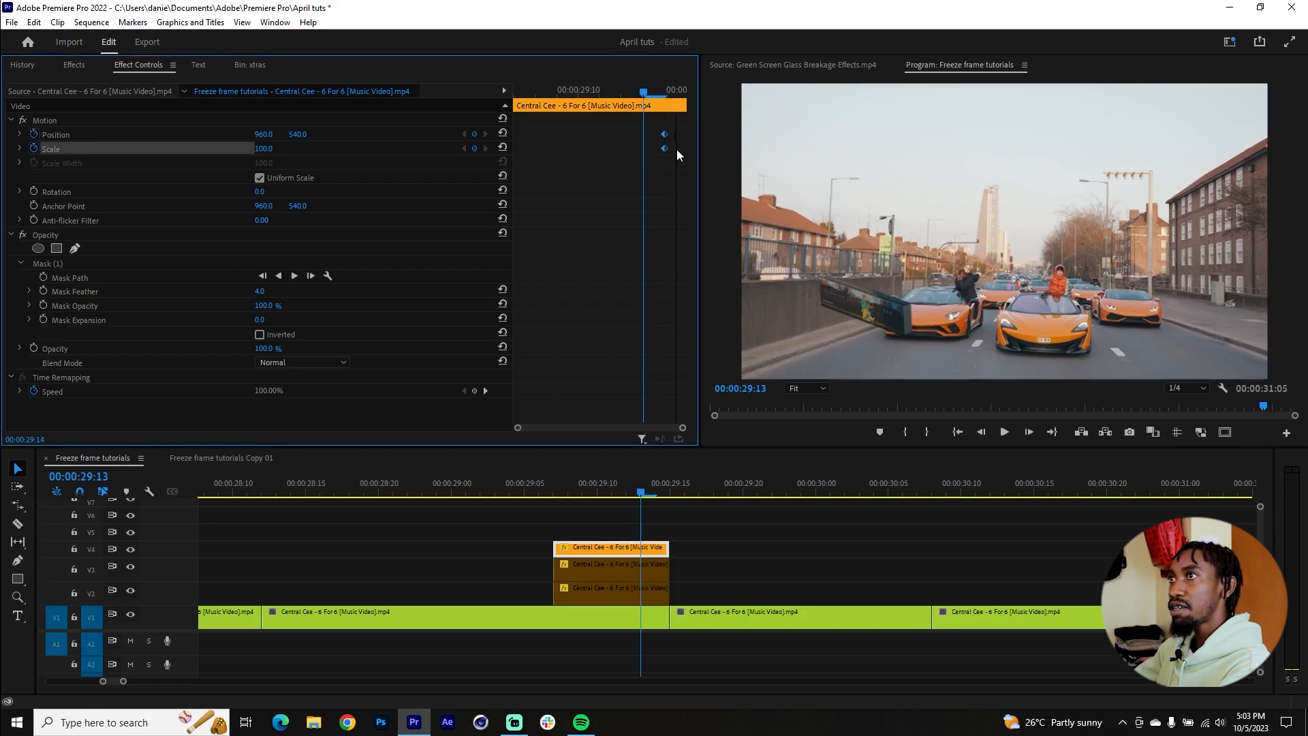
Step: At 00:00:29:09, set the V4 billboard cutout's Scale to 213.0 and its Position to 1629.0, -875.0
{"action": "left_click_drag", "start_coordinate": [578, 90], "coordinate": [556, 90]}
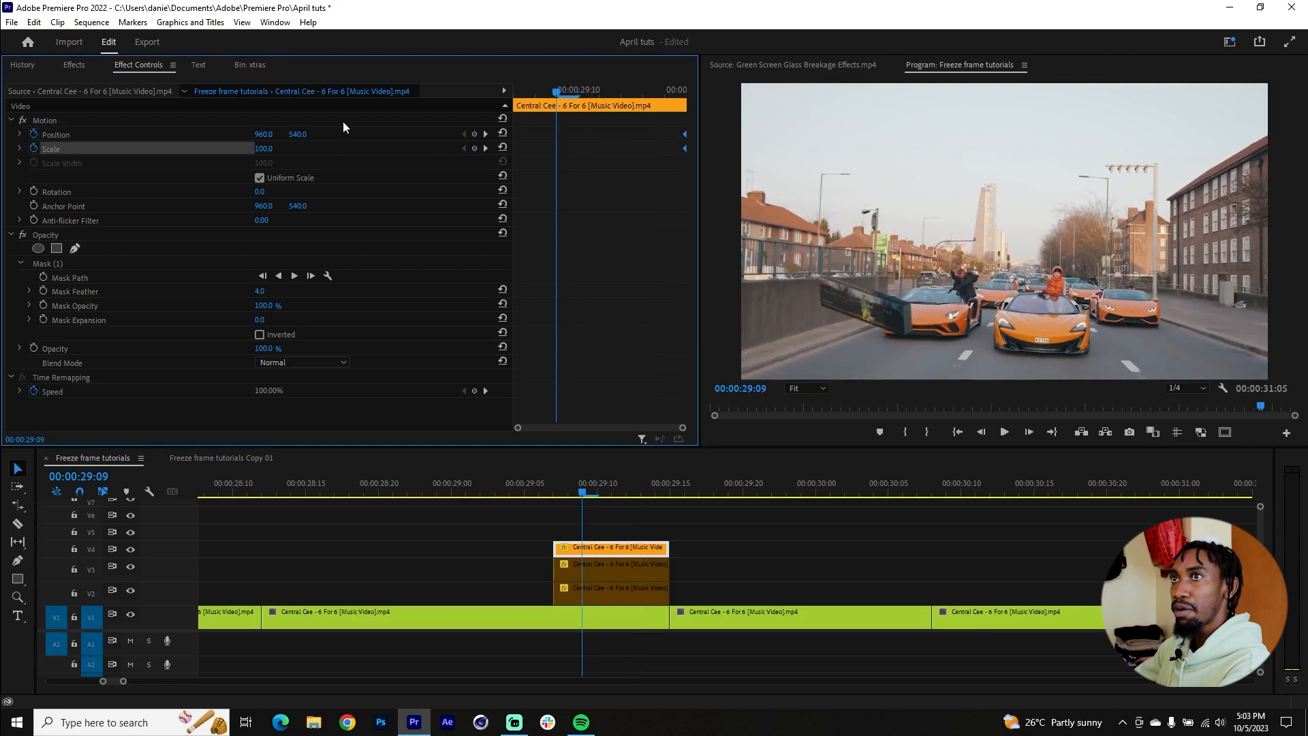
{"action": "mouse_move", "coordinate": [264, 148]}
{"action": "left_mouse_down"}
{"action": "mouse_move", "coordinate": [323, 149]}
{"action": "mouse_move", "coordinate": [303, 134]}
{"action": "mouse_move", "coordinate": [255, 149]}
{"action": "left_mouse_up"}
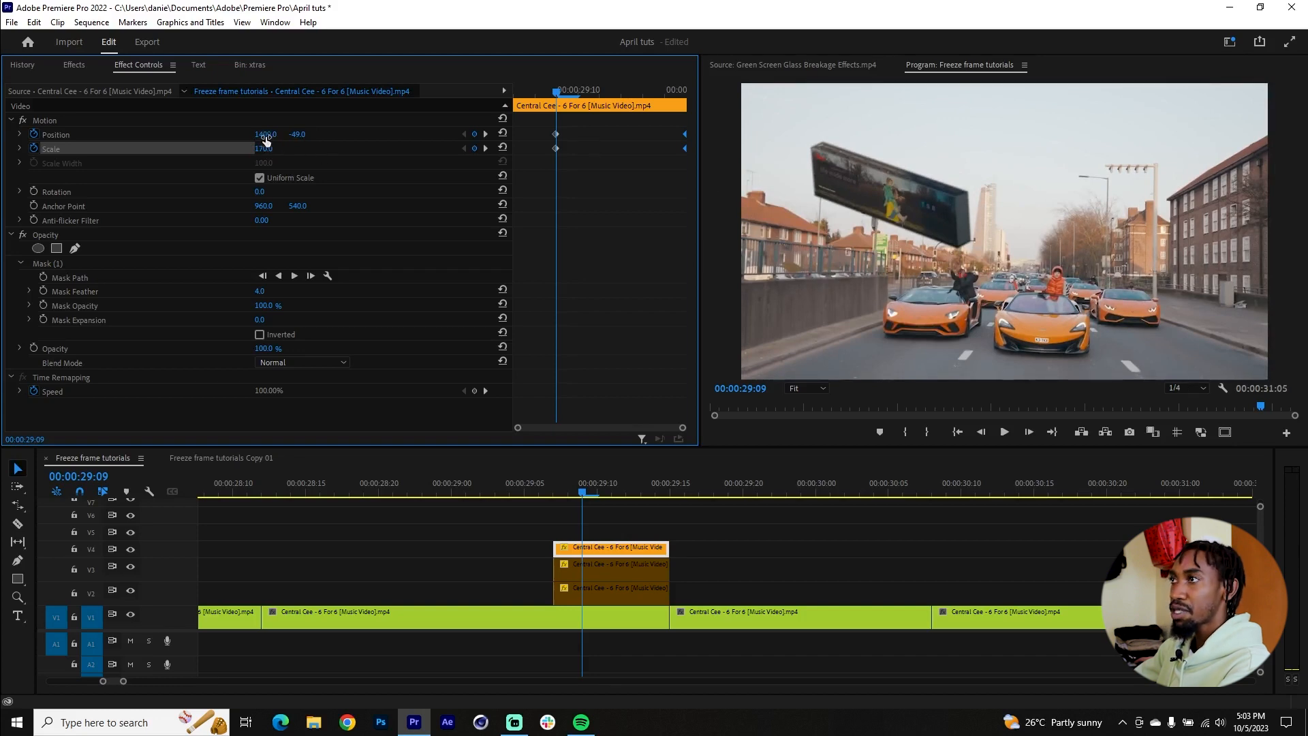
{"action": "left_click_drag", "start_coordinate": [265, 135], "coordinate": [297, 136]}
{"action": "mouse_move", "coordinate": [263, 148]}
{"action": "left_mouse_down"}
{"action": "mouse_move", "coordinate": [370, 134]}
{"action": "mouse_move", "coordinate": [245, 134]}
{"action": "left_mouse_up"}
Step: Enable the cutouts on V2, V3 and V4 together and preview their combined movement
{"action": "mouse_move", "coordinate": [584, 488]}
{"action": "left_mouse_down"}
{"action": "mouse_move", "coordinate": [555, 481]}
{"action": "mouse_move", "coordinate": [660, 489]}
{"action": "mouse_move", "coordinate": [608, 491]}
{"action": "left_mouse_up"}
{"action": "left_click_drag", "start_coordinate": [702, 566], "coordinate": [626, 585]}
{"action": "left_click", "coordinate": [554, 488]}
{"action": "left_click_drag", "start_coordinate": [559, 491], "coordinate": [495, 492]}
{"action": "key", "text": "minus"}
{"action": "scroll", "coordinate": [510, 535], "scroll_direction": "up", "scroll_amount": 1}
Step: Place an adjustment layer on V5 across the cut after the cutouts, spanning 00:00:29:12 to 00:00:29:18
{"action": "left_click_drag", "start_coordinate": [616, 479], "coordinate": [762, 490]}
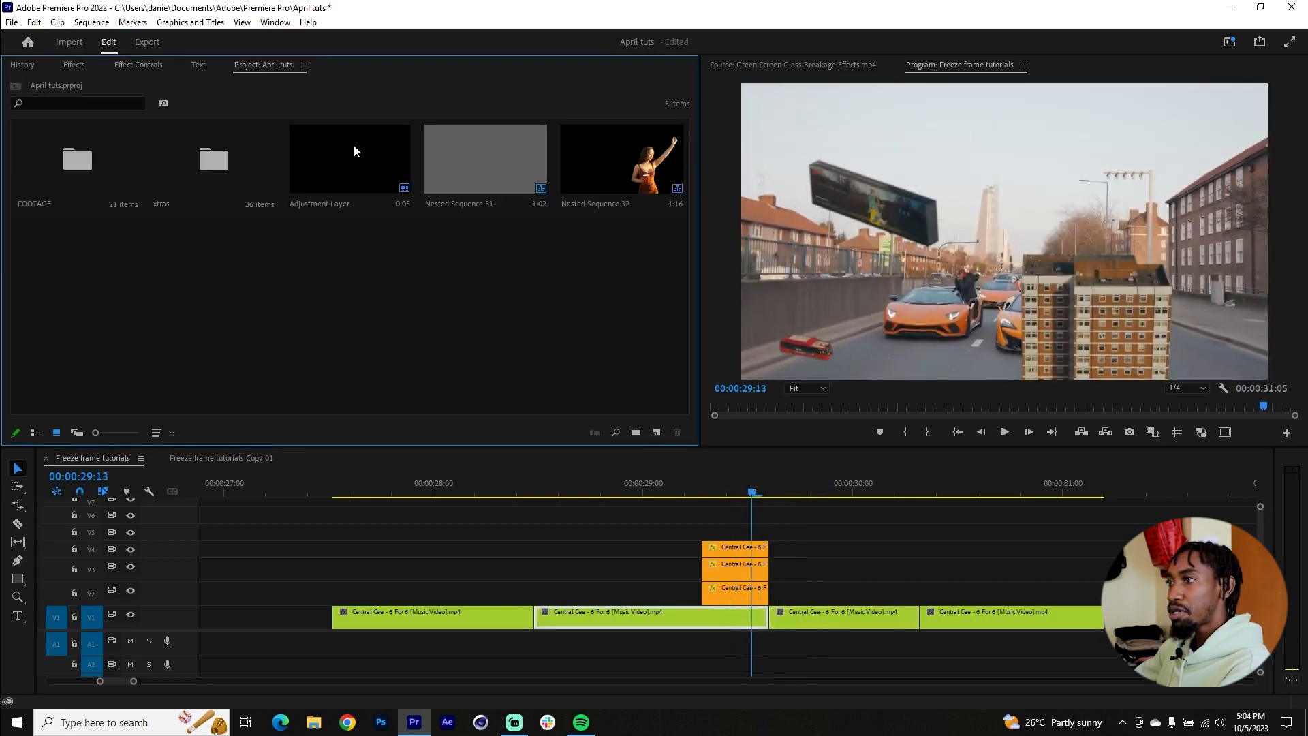
{"action": "left_click_drag", "start_coordinate": [356, 150], "coordinate": [770, 531]}
{"action": "key", "text": "="}
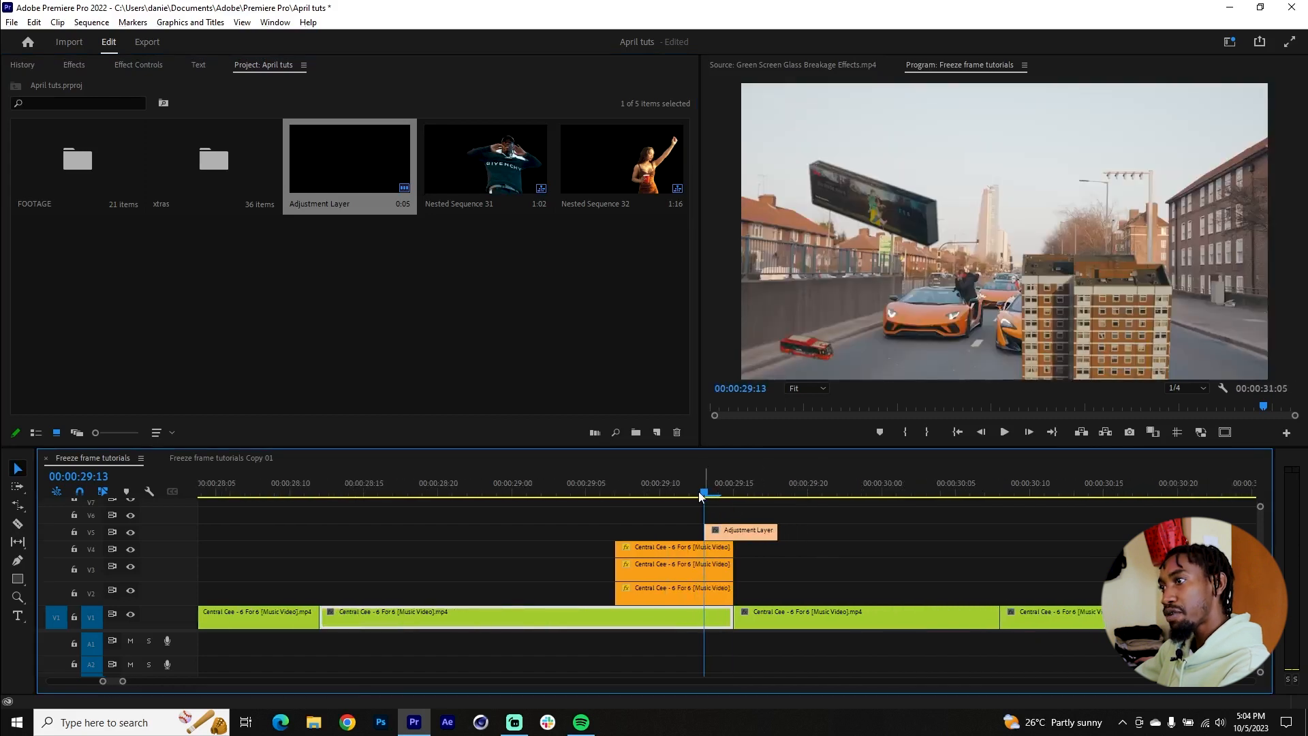
{"action": "left_click_drag", "start_coordinate": [706, 491], "coordinate": [745, 505]}
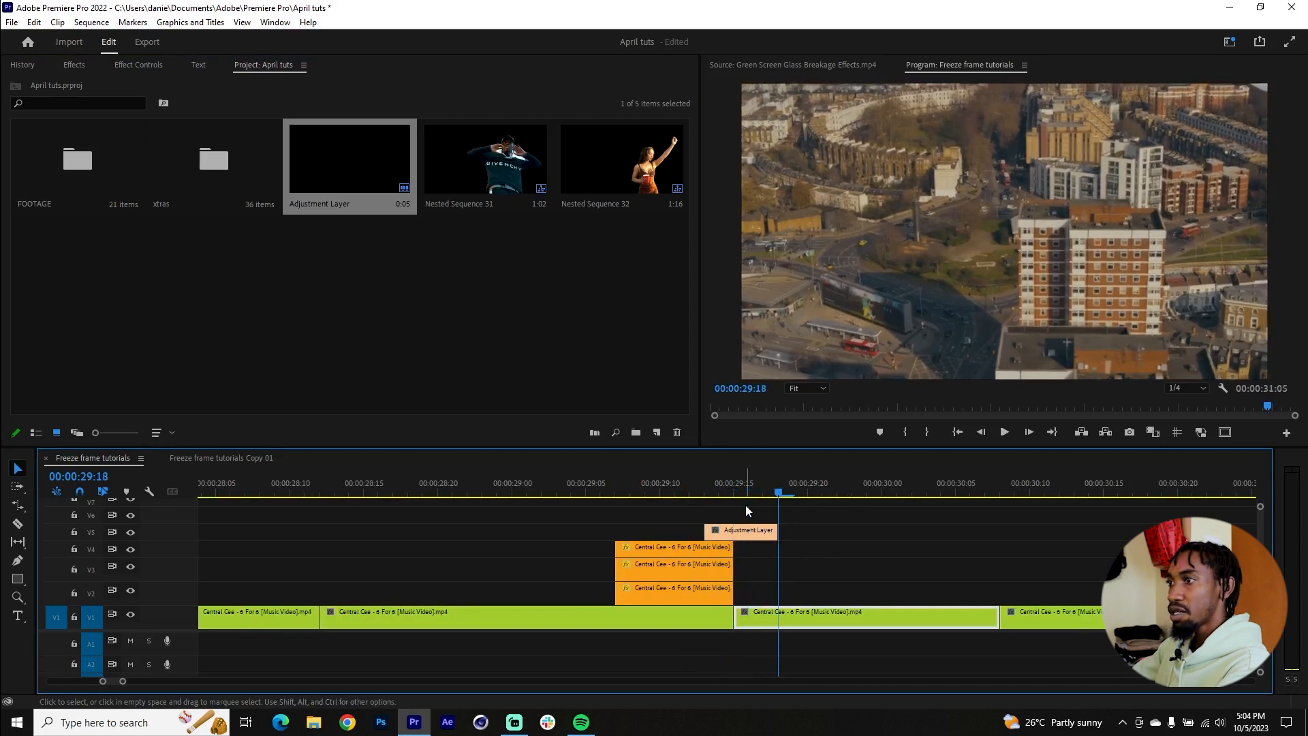
{"action": "key", "text": "Left"}
{"action": "key", "text": "Left"}
{"action": "key", "text": "Left"}
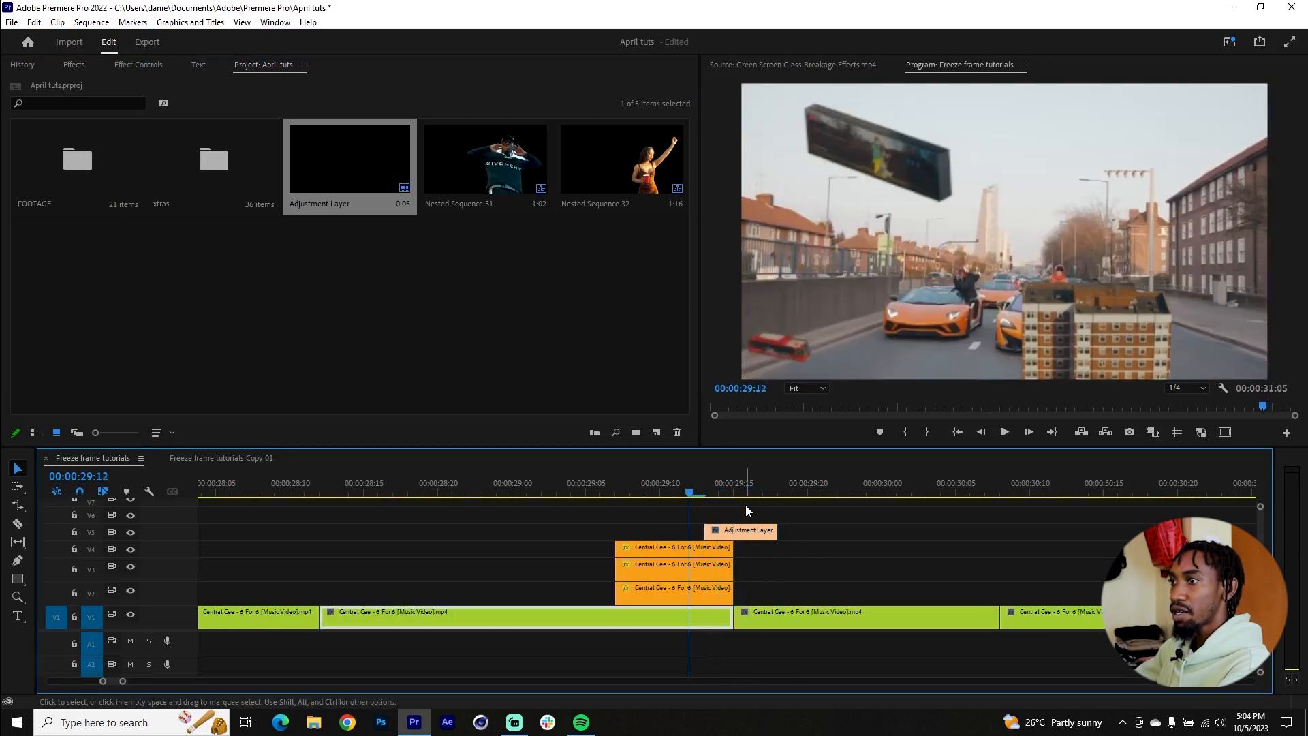
{"action": "left_click_drag", "start_coordinate": [703, 530], "coordinate": [689, 530]}
{"action": "key", "text": "shift+5"}
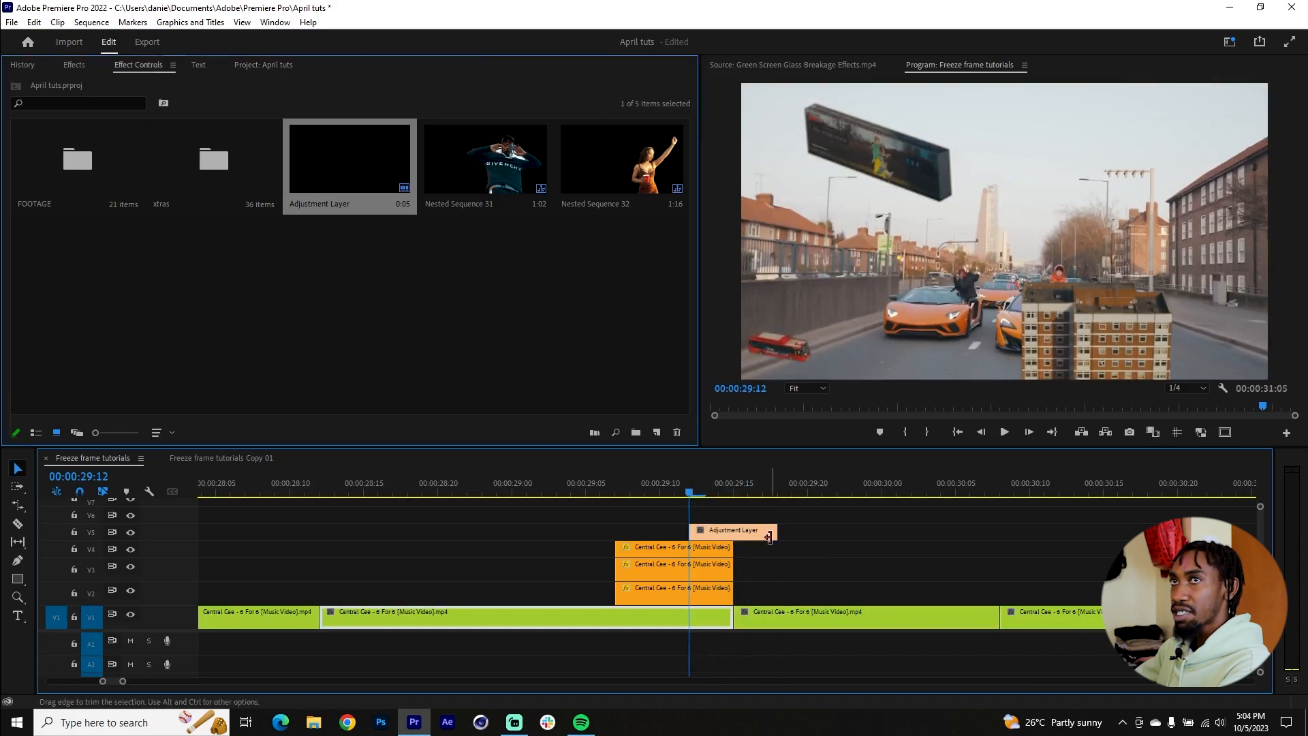
Step: Search the effects for "shake" and apply Sapphire's S_Shake to the adjustment layer on V5
{"action": "left_click", "coordinate": [72, 65]}
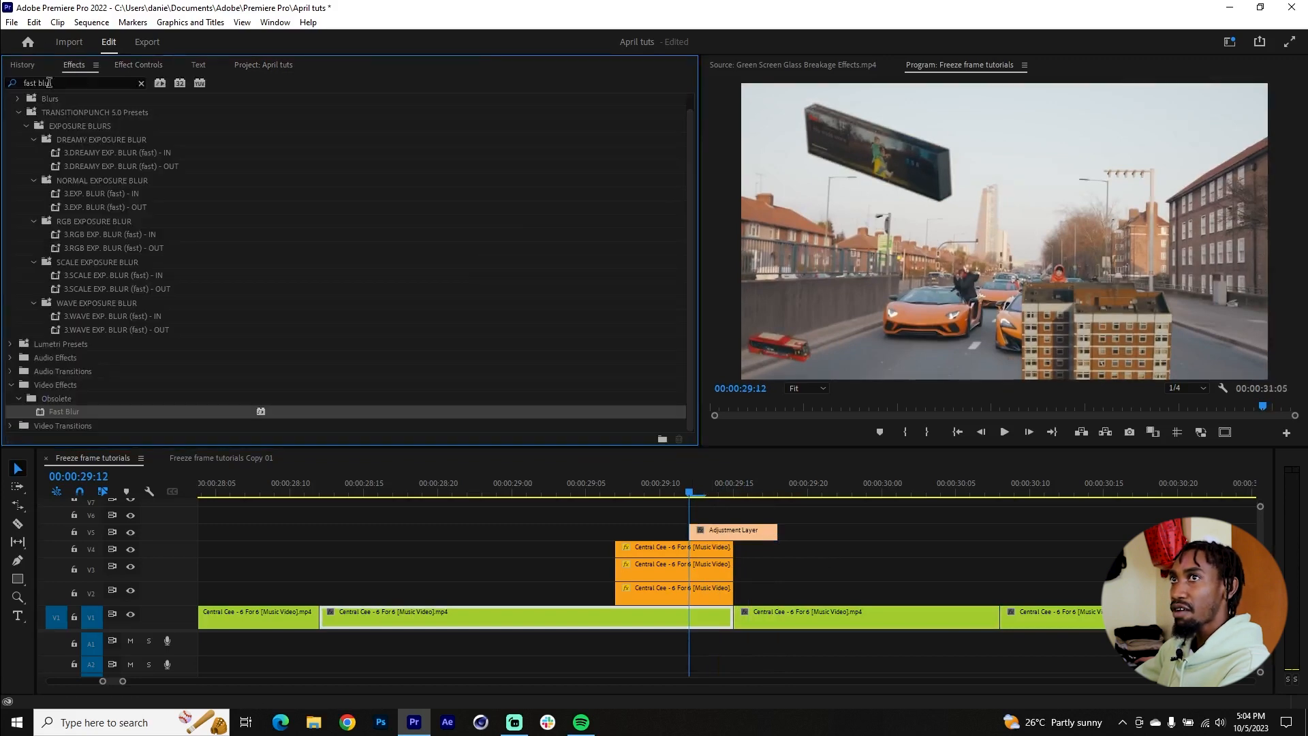
{"action": "left_click", "coordinate": [141, 83]}
{"action": "left_click", "coordinate": [71, 79]}
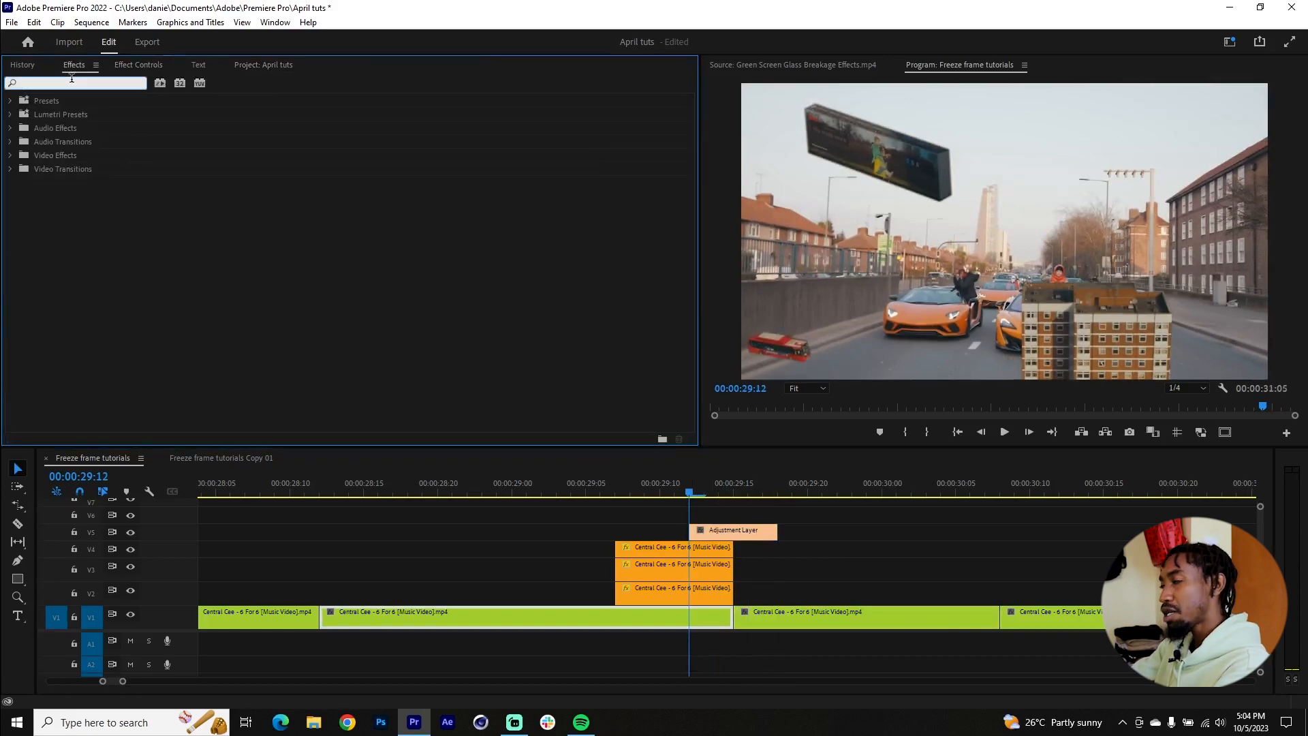
{"action": "type", "text": "shake"}
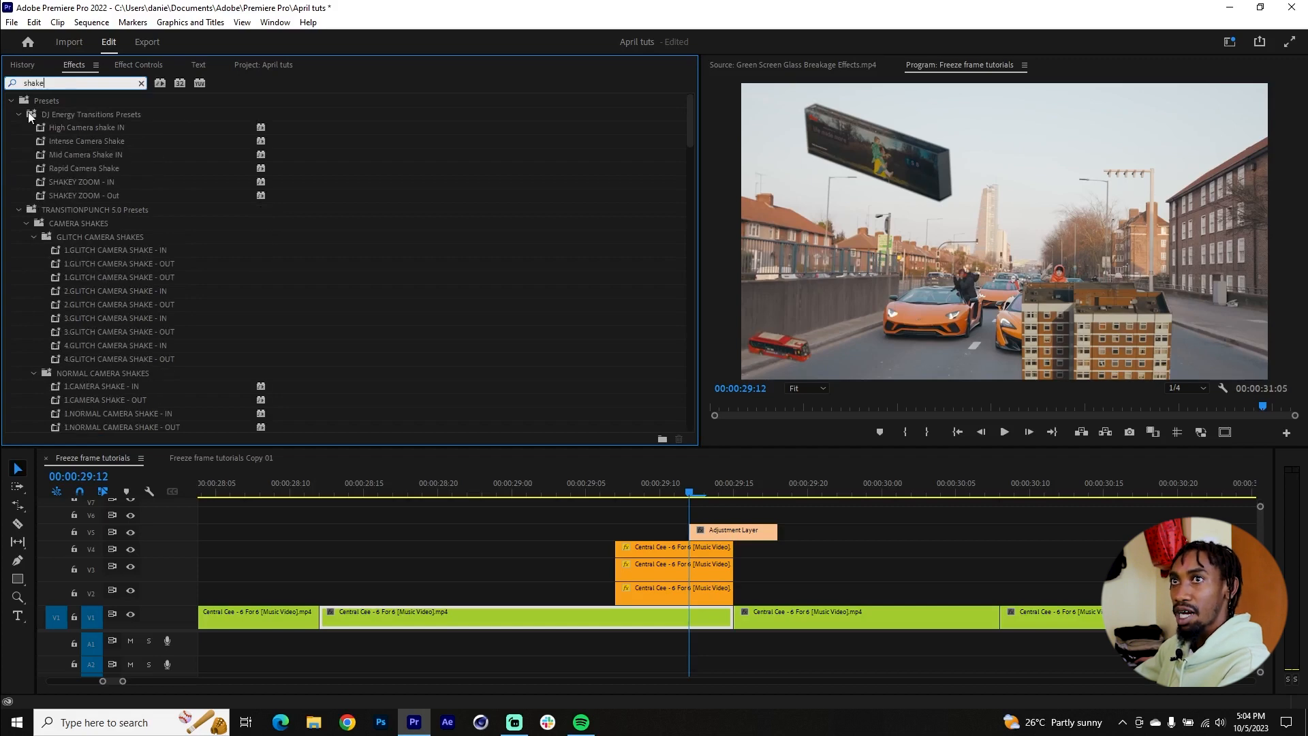
{"action": "left_click", "coordinate": [18, 116]}
{"action": "left_click", "coordinate": [17, 129]}
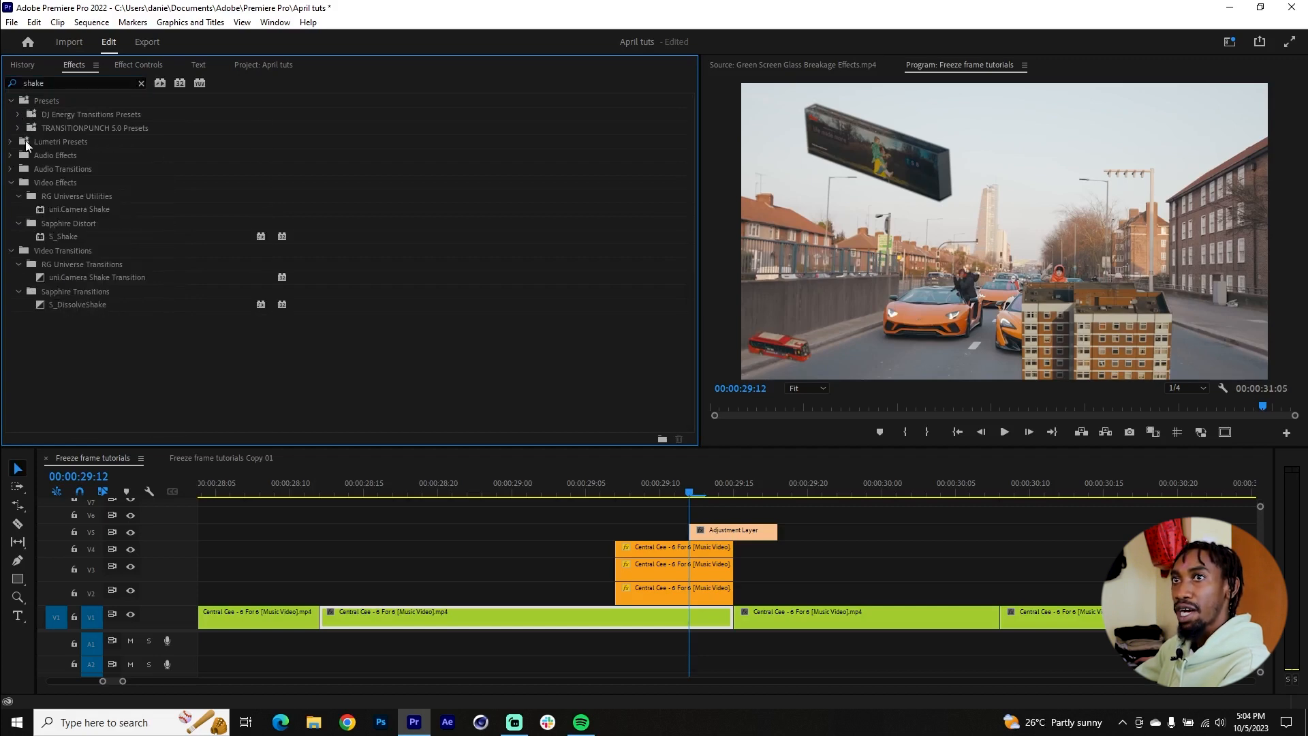
{"action": "left_click", "coordinate": [53, 236]}
{"action": "left_click_drag", "start_coordinate": [727, 527], "coordinate": [727, 527]}
Step: Play back the transition and extend the starts of the V2, V3 and V4 cutouts about four frames earlier
{"action": "scroll", "coordinate": [745, 545], "scroll_direction": "down", "scroll_amount": 3}
{"action": "scroll", "coordinate": [761, 558], "scroll_direction": "down", "scroll_amount": 2}
{"action": "left_click", "coordinate": [756, 617]}
{"action": "left_click_drag", "start_coordinate": [742, 491], "coordinate": [607, 497]}
{"action": "key", "text": "space"}
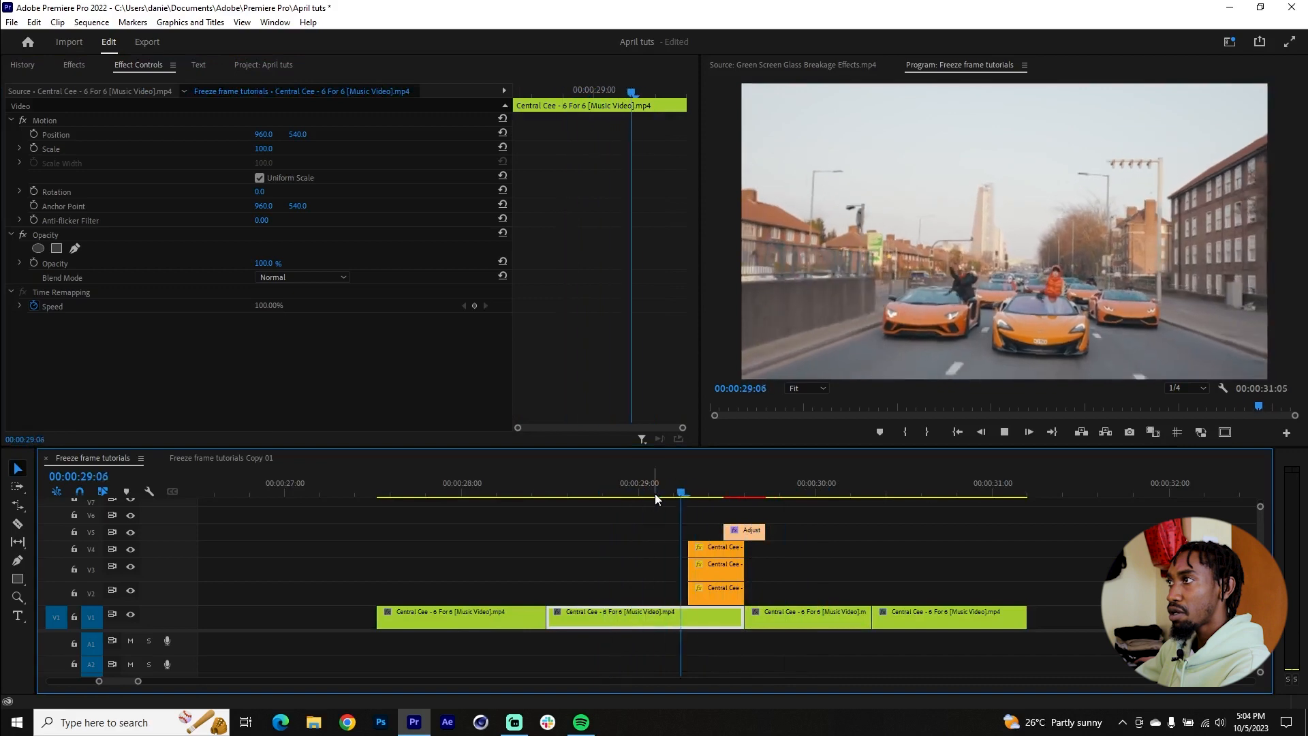
{"action": "left_click", "coordinate": [648, 493]}
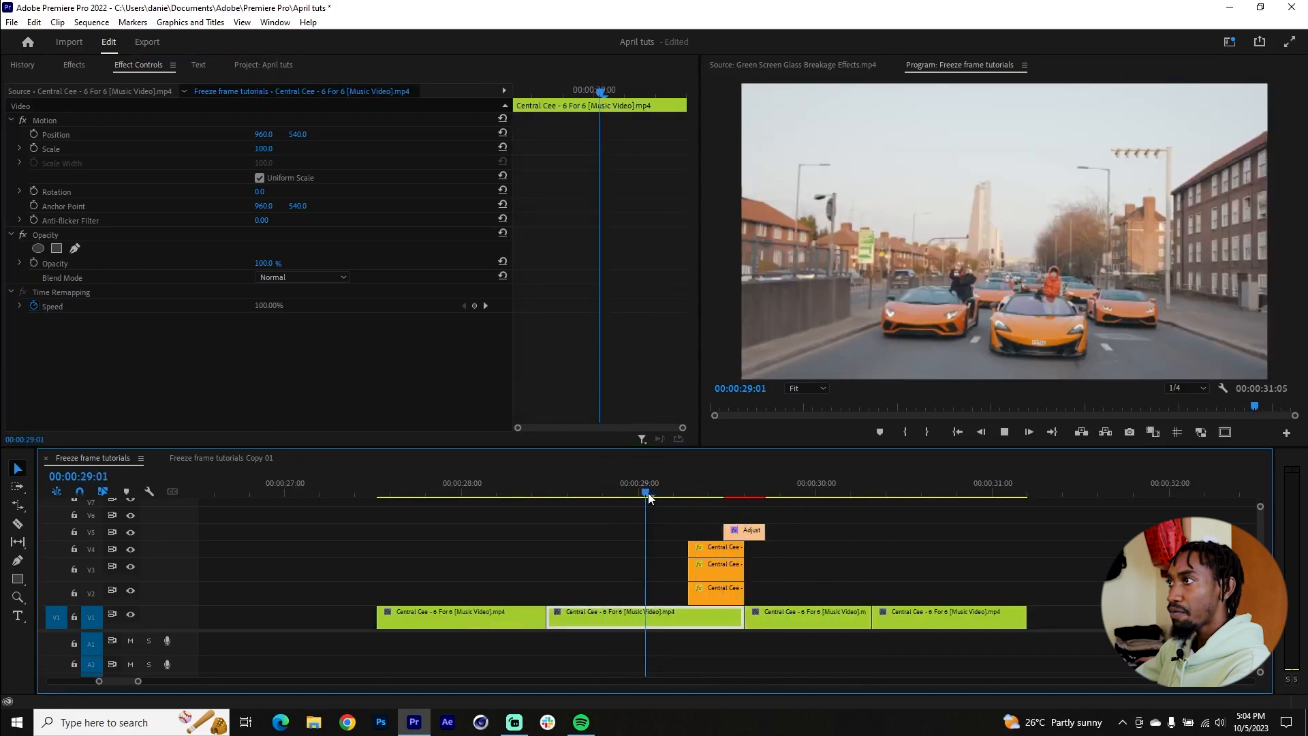
{"action": "left_click", "coordinate": [668, 549]}
{"action": "mouse_move", "coordinate": [668, 550]}
{"action": "left_mouse_down"}
{"action": "mouse_move", "coordinate": [727, 598]}
{"action": "mouse_move", "coordinate": [659, 571]}
{"action": "left_mouse_up"}
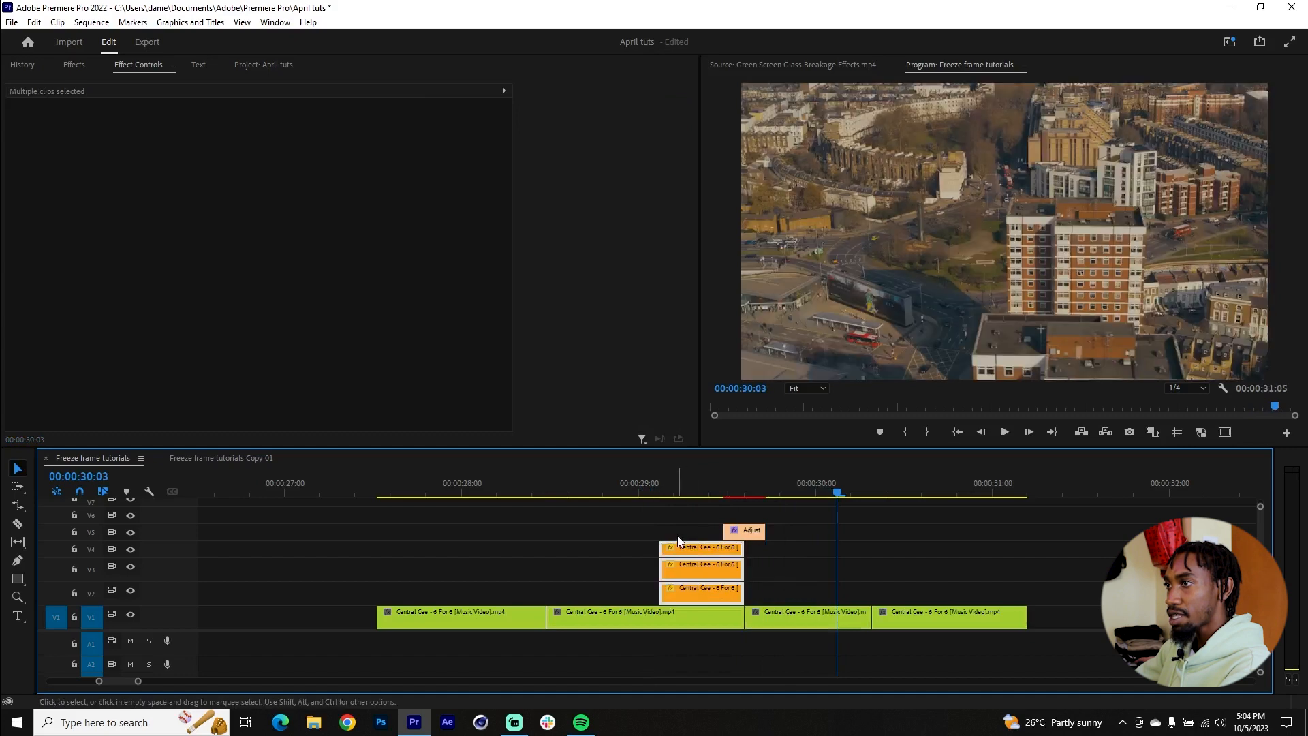
Step: Move the starting keyframes of the V4, V3 and V2 cutouts to the beginning of their extended clips
{"action": "left_click", "coordinate": [680, 550]}
{"action": "left_click", "coordinate": [674, 486]}
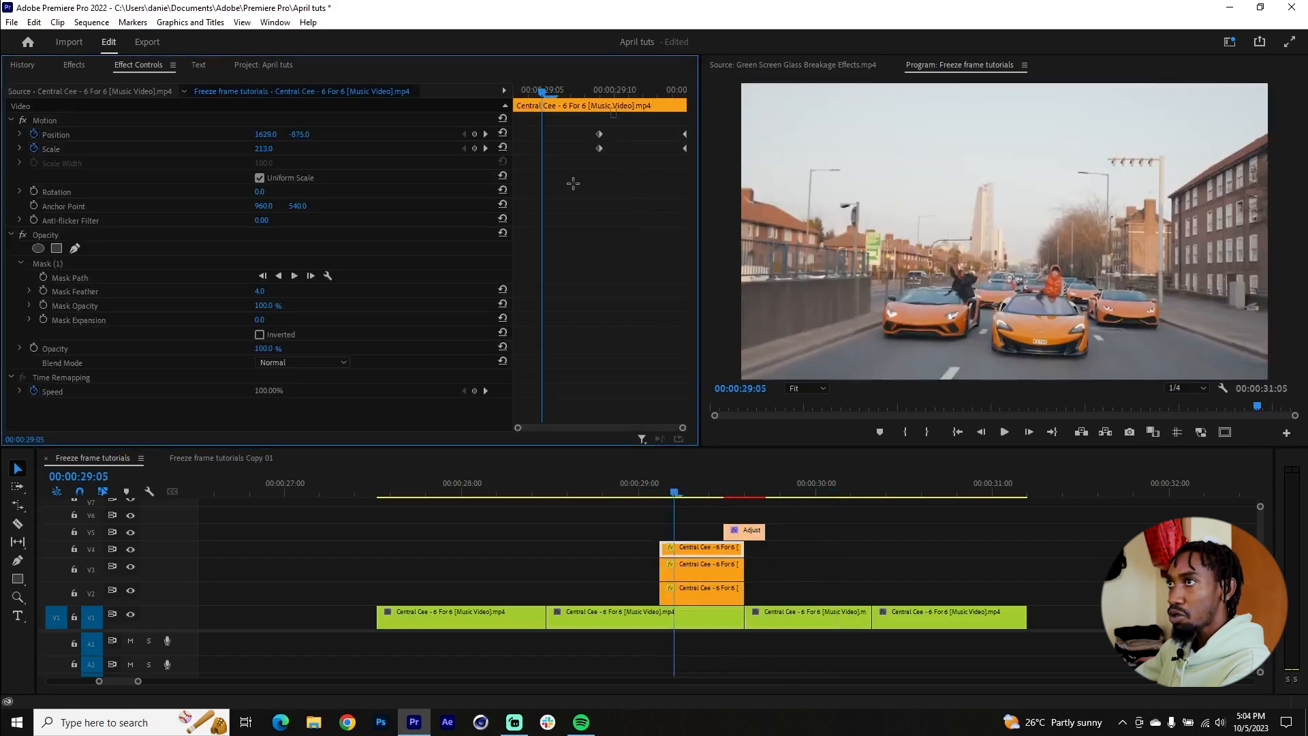
{"action": "left_click_drag", "start_coordinate": [599, 144], "coordinate": [518, 146]}
{"action": "left_click", "coordinate": [685, 569]}
{"action": "left_click_drag", "start_coordinate": [596, 125], "coordinate": [583, 154]}
{"action": "left_click", "coordinate": [684, 587]}
{"action": "left_click_drag", "start_coordinate": [584, 133], "coordinate": [515, 134]}
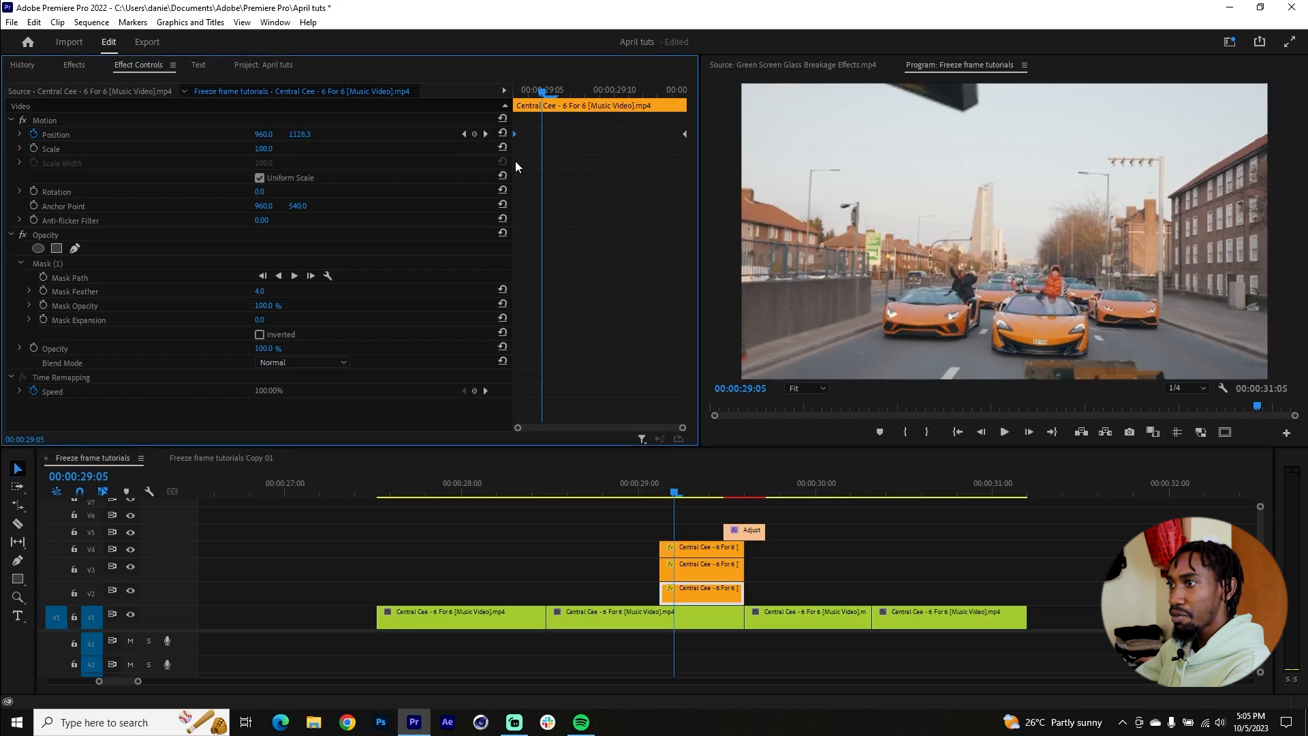
Step: Play back and scrub through the finished stacked-cutout transition to check its timing and the shake
{"action": "left_click", "coordinate": [590, 482]}
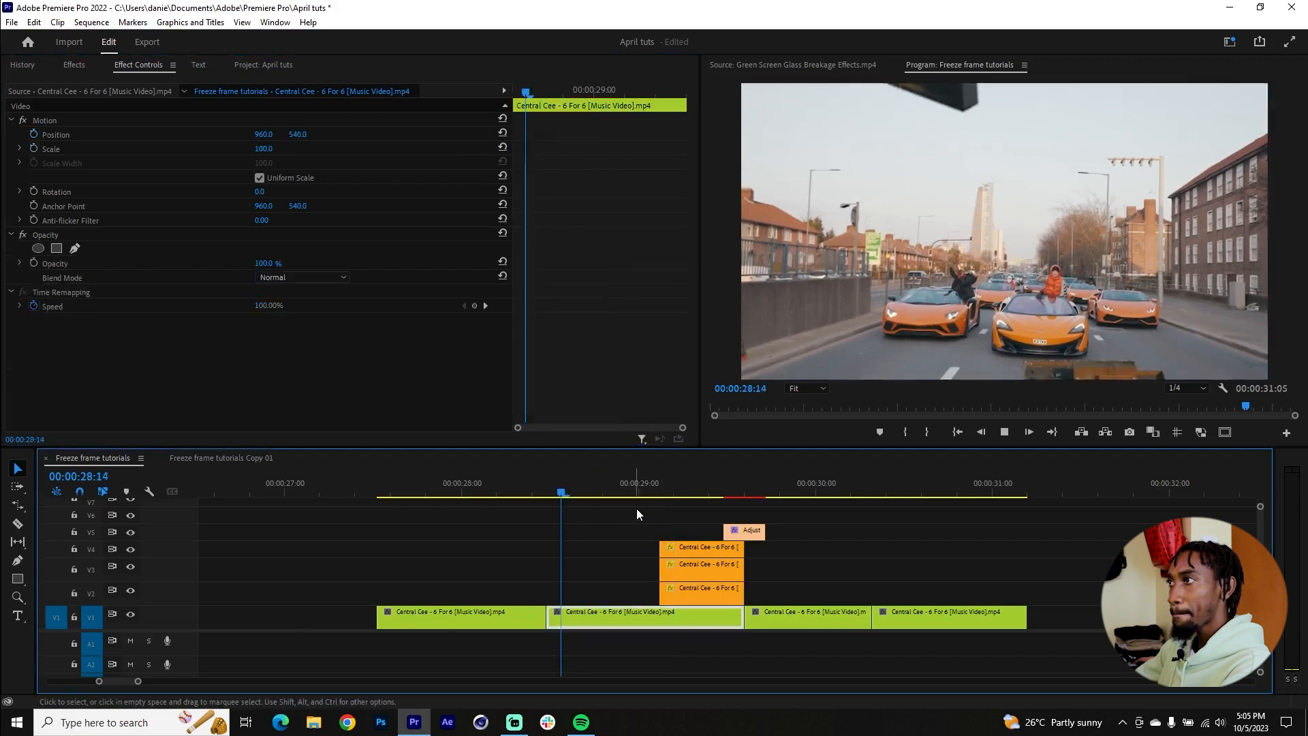
{"action": "key", "text": "space"}
{"action": "left_click", "coordinate": [569, 482]}
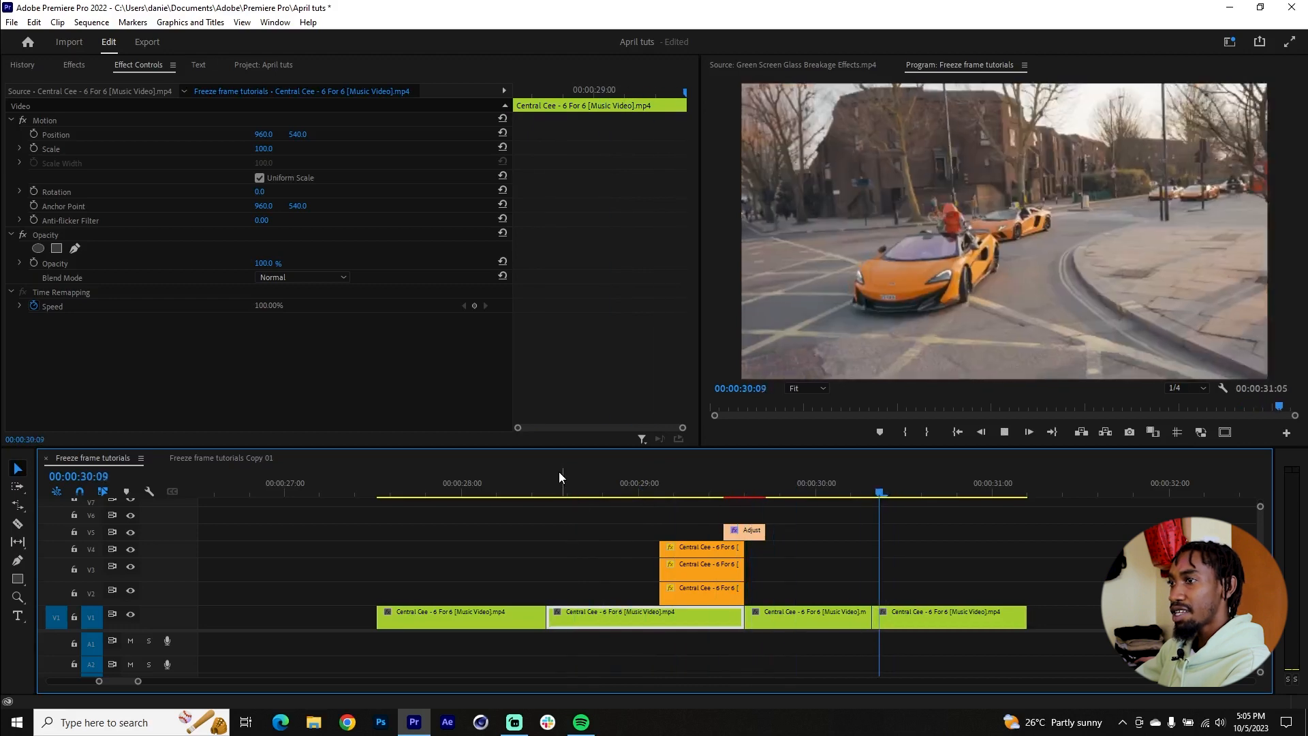
{"action": "key", "text": "space"}
{"action": "left_click", "coordinate": [566, 477]}
{"action": "left_click_drag", "start_coordinate": [566, 479], "coordinate": [771, 491]}
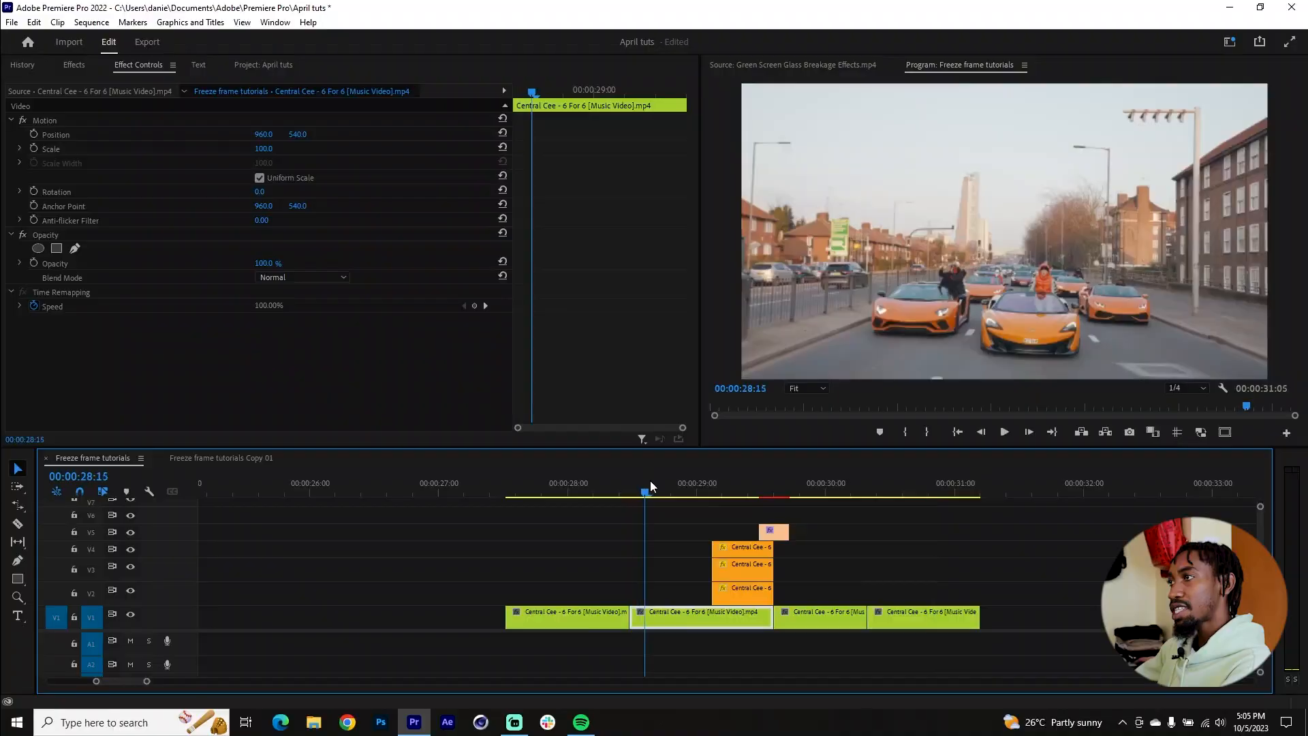
{"action": "left_click_drag", "start_coordinate": [650, 480], "coordinate": [878, 483]}
{"action": "left_click", "coordinate": [627, 484]}
{"action": "key", "text": "space"}
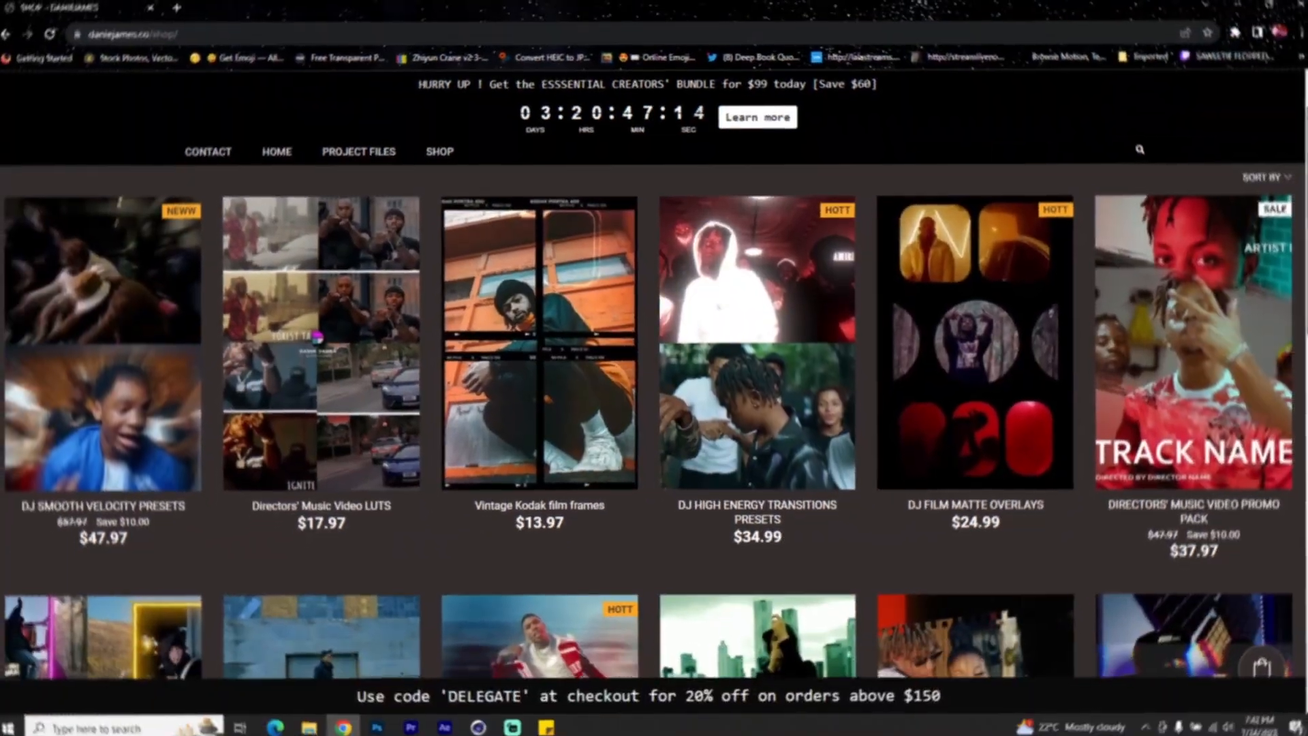
Step: Browse the transition presets and LUT packs on the web shop page in Chrome
{"action": "scroll", "coordinate": [1299, 149], "scroll_direction": "down", "scroll_amount": 3}
{"action": "left_click_drag", "start_coordinate": [1299, 149], "coordinate": [1300, 303]}
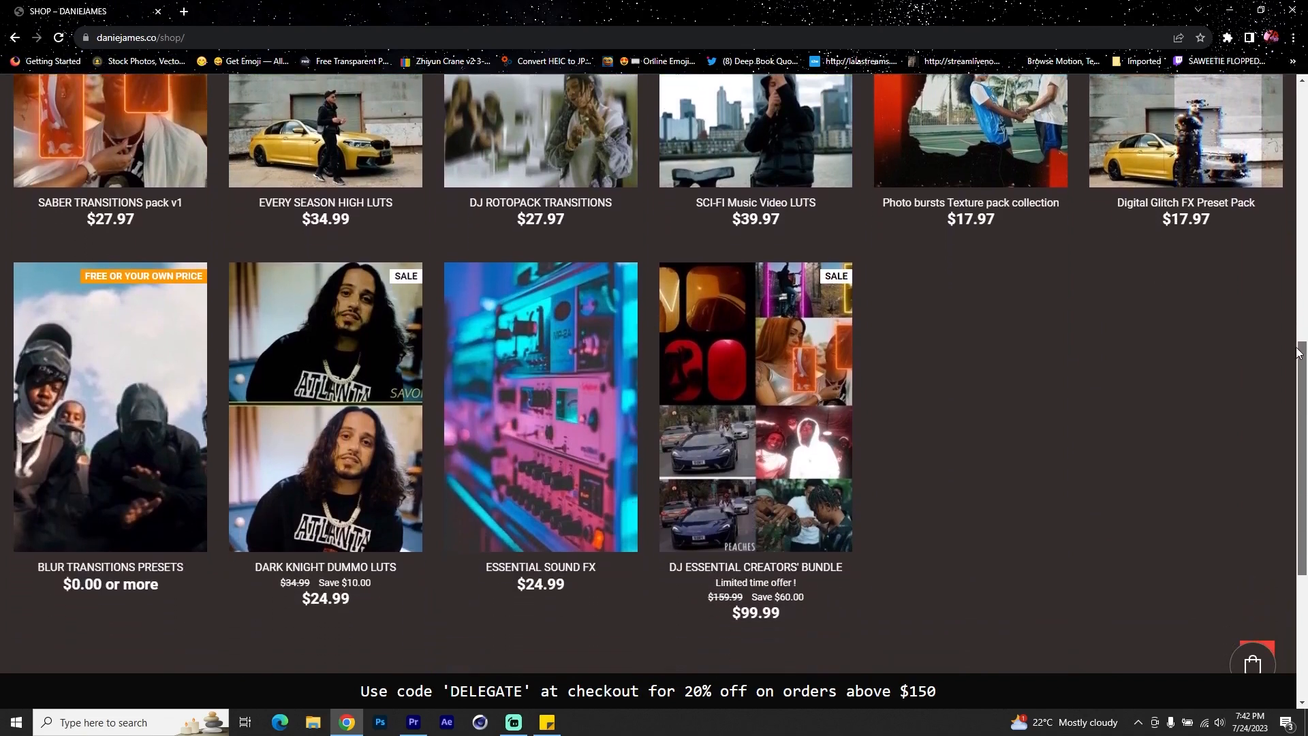
{"action": "left_click_drag", "start_coordinate": [1299, 352], "coordinate": [1300, 358]}
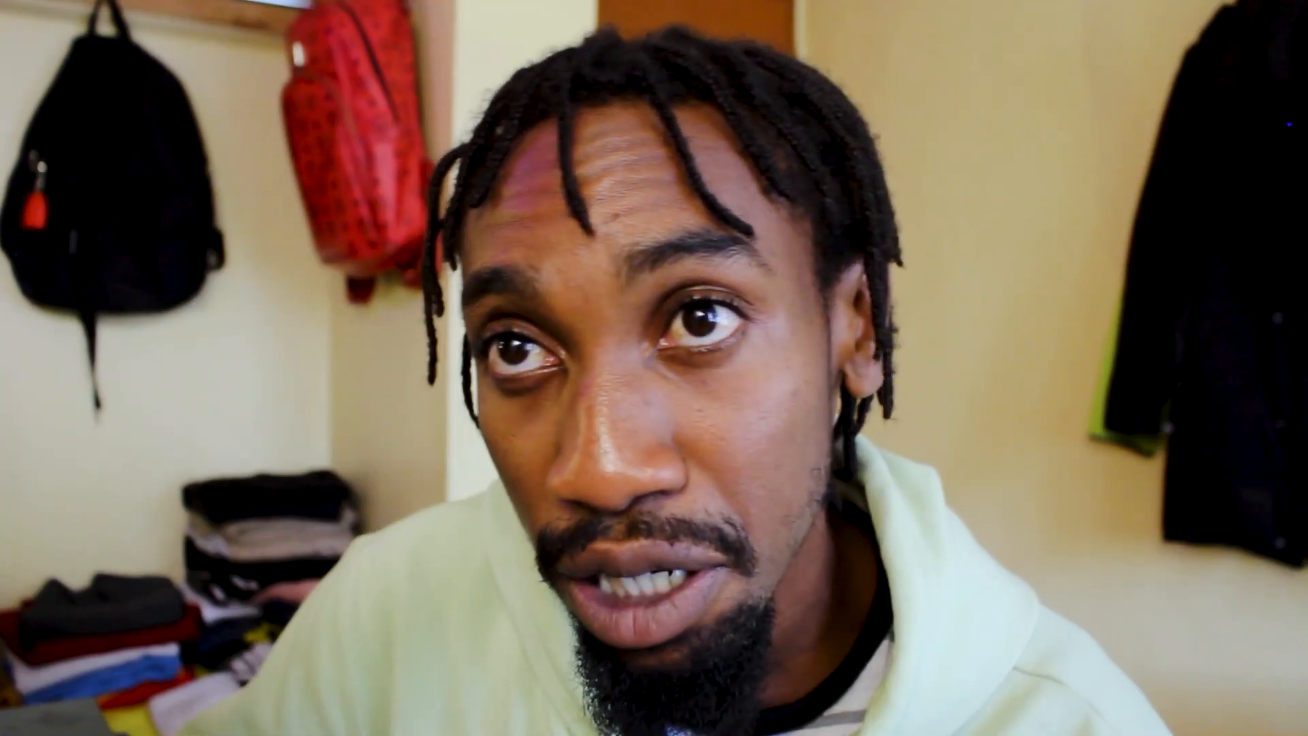